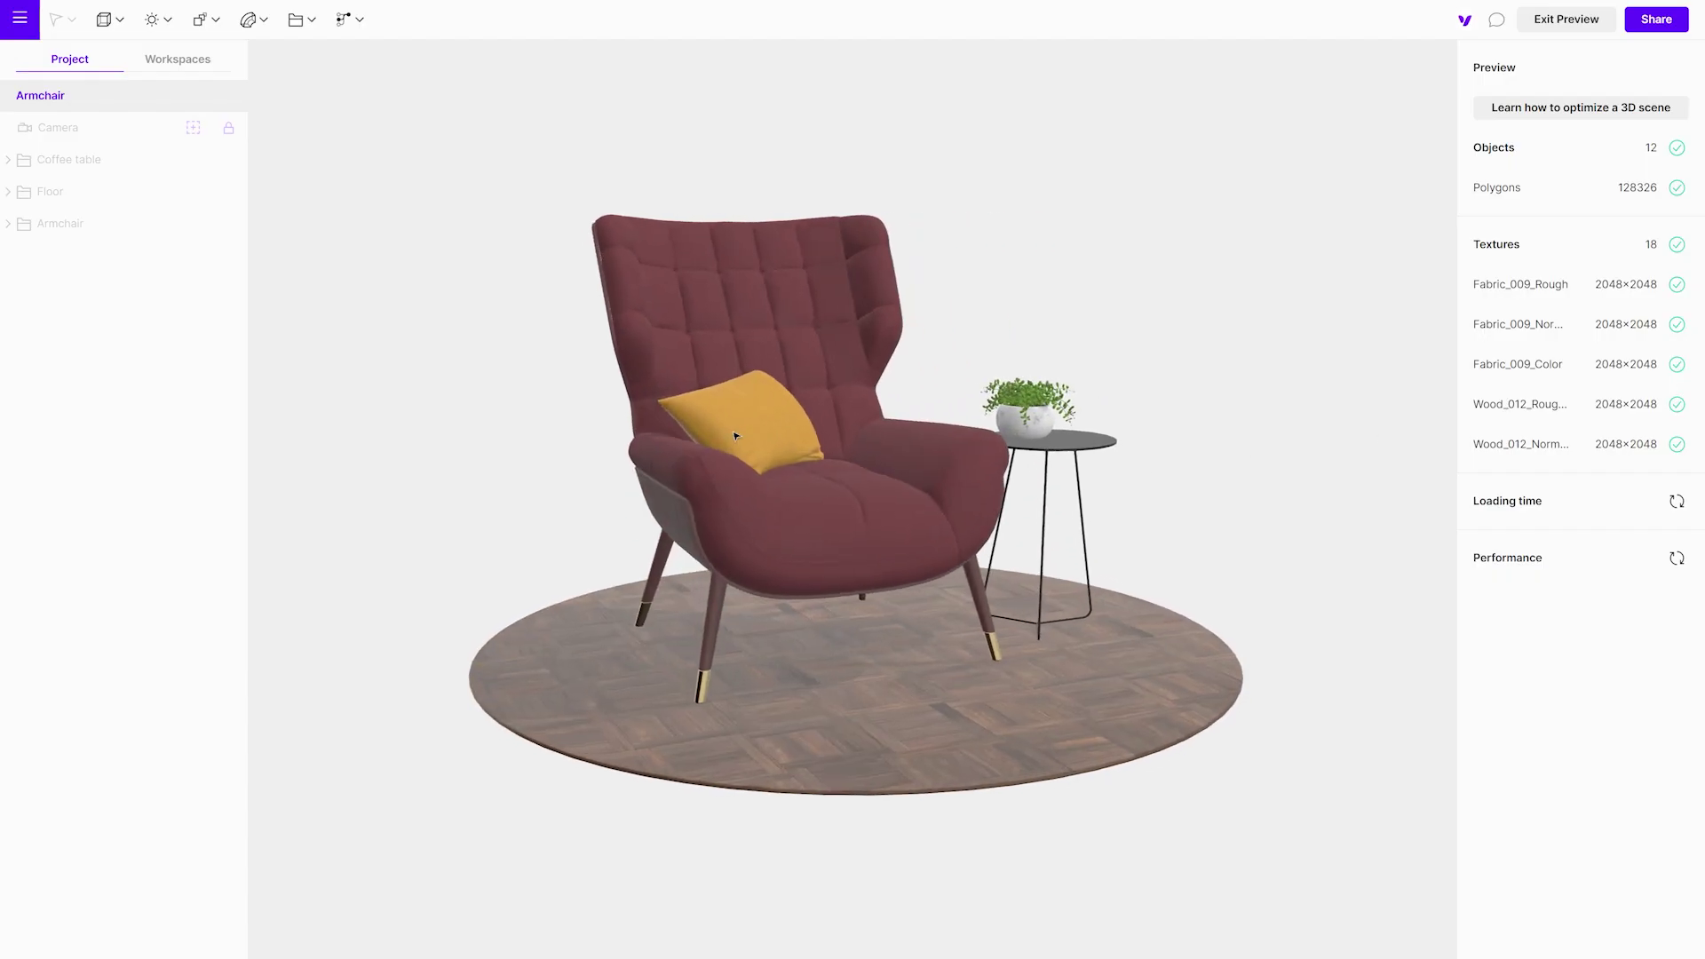
Orbit the preview to view the armchair scene from several angles
drag(1184, 453, 574, 441)
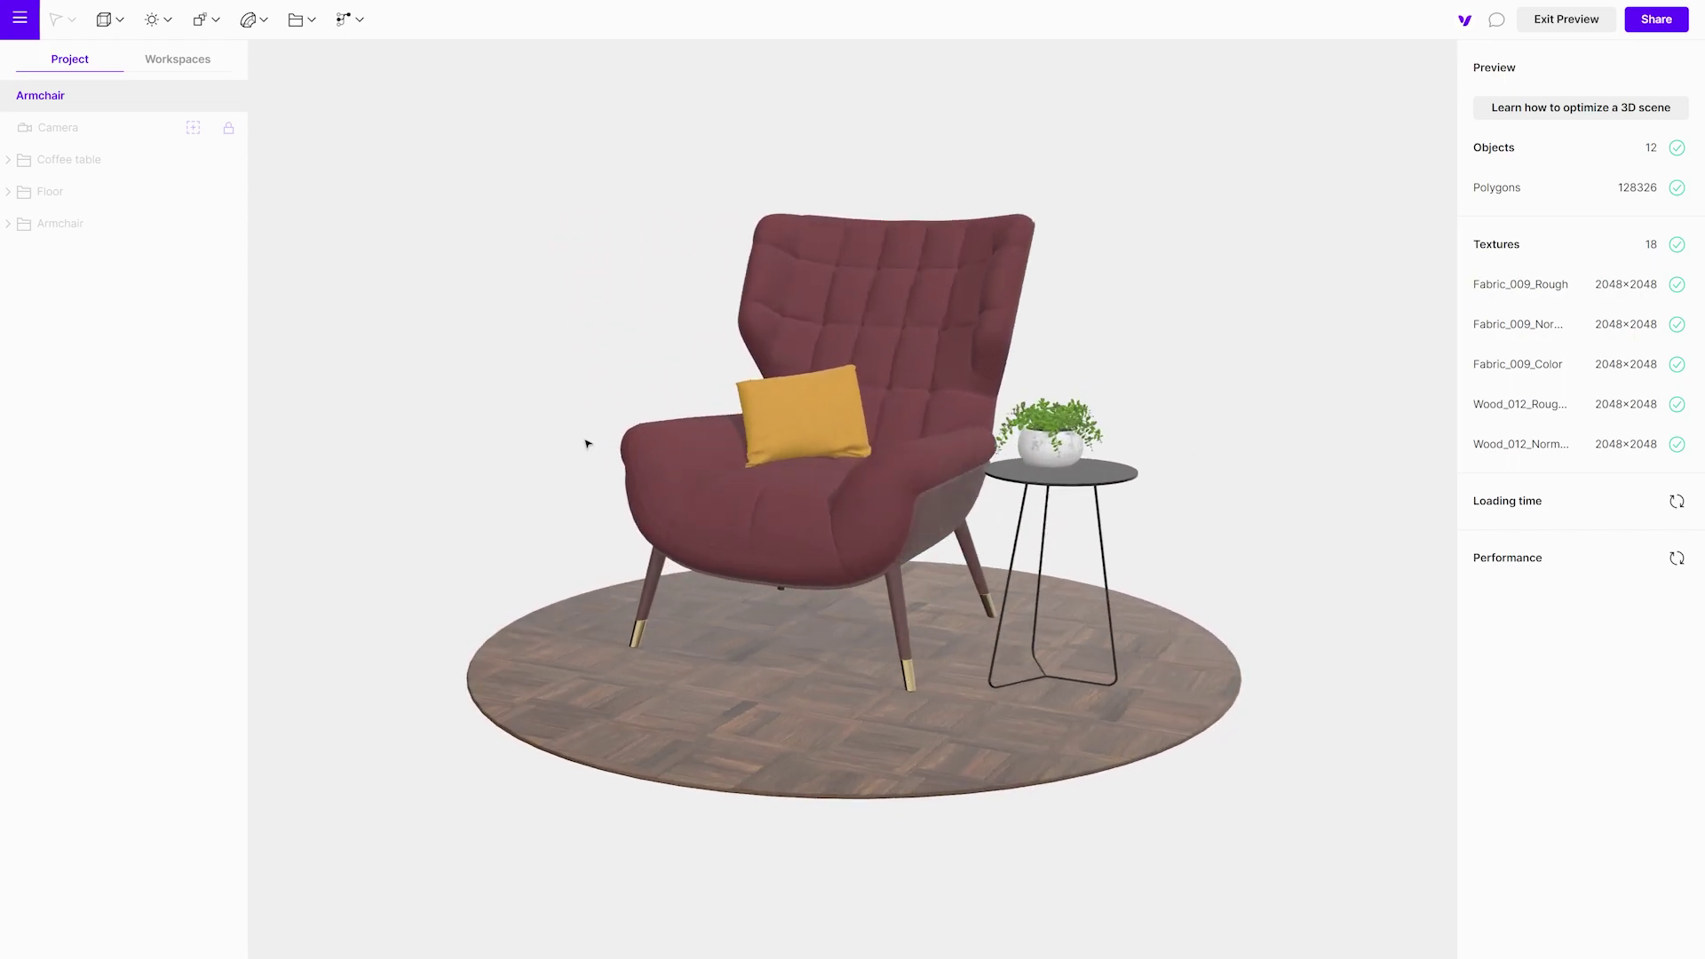
drag(1282, 484, 1375, 491)
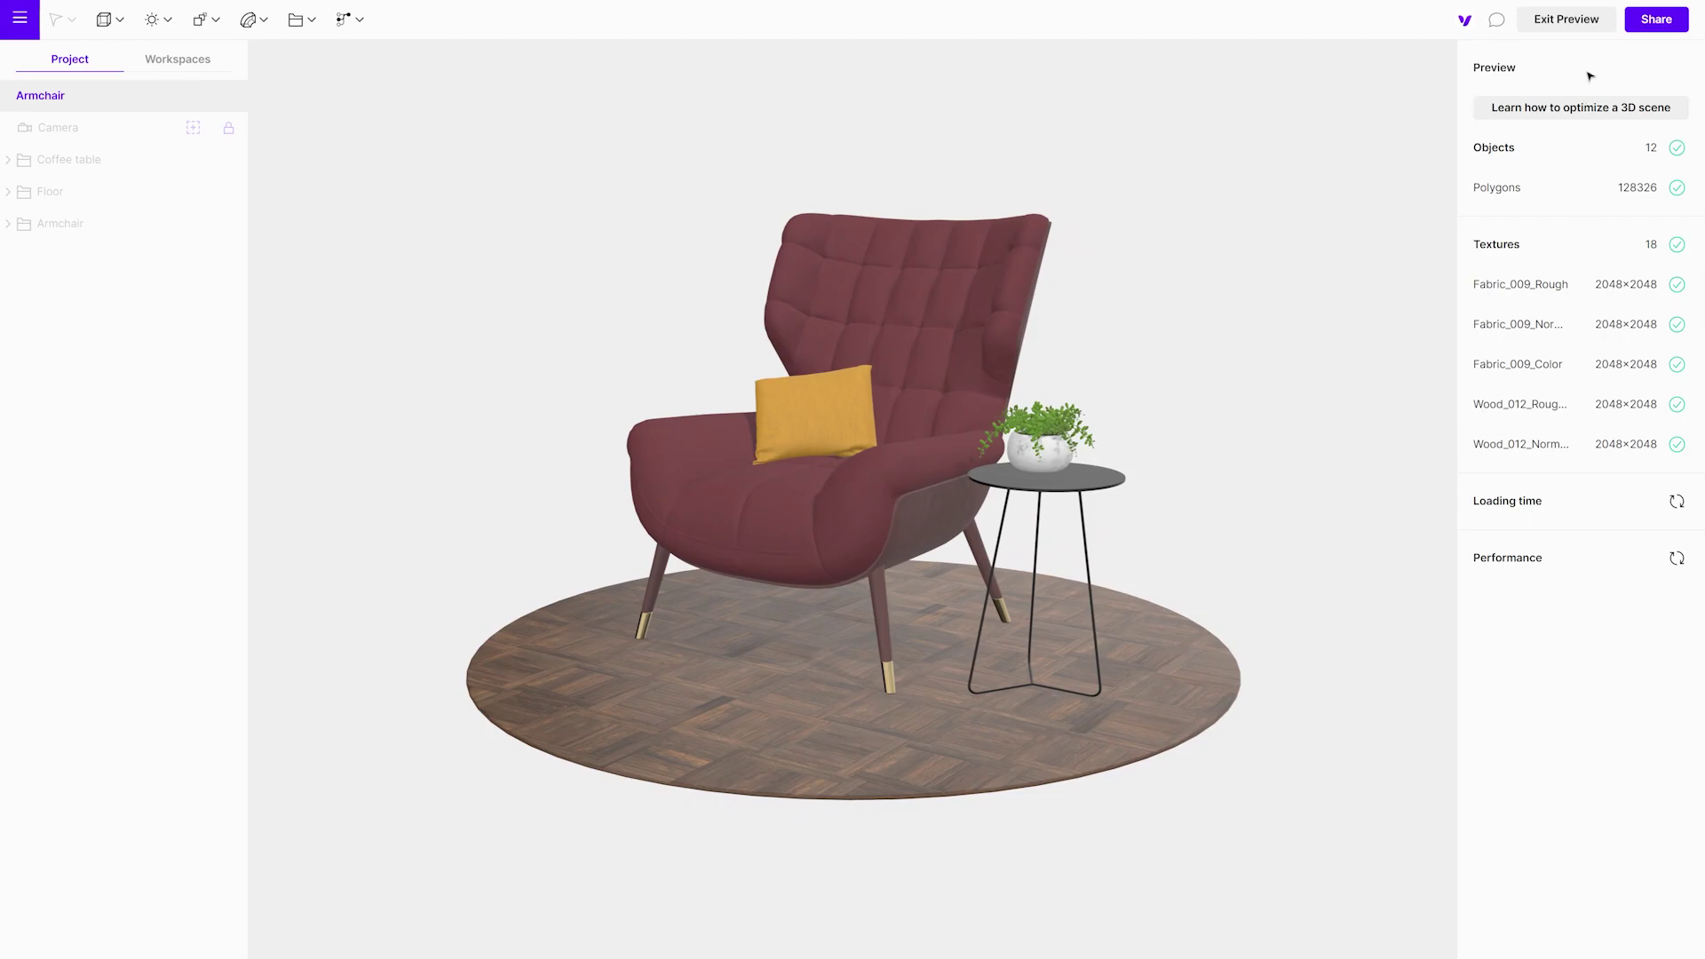
Back in design, light the scene with the Studio 1 environment after comparing other presets
click(1566, 20)
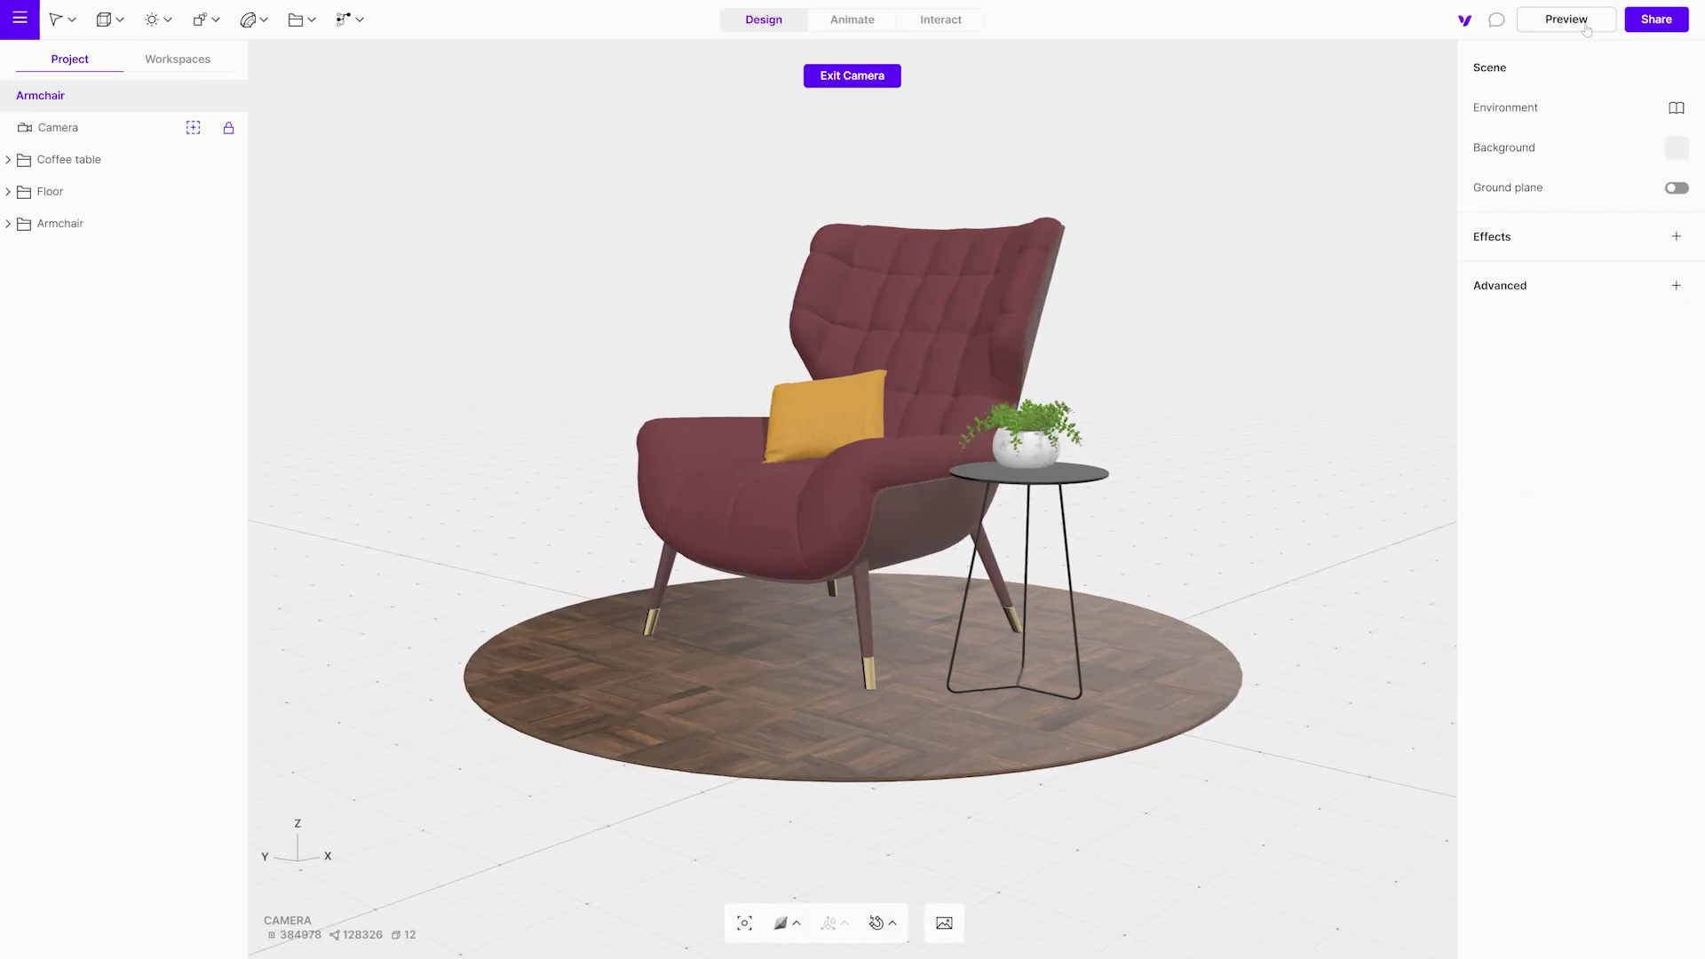
click(1522, 108)
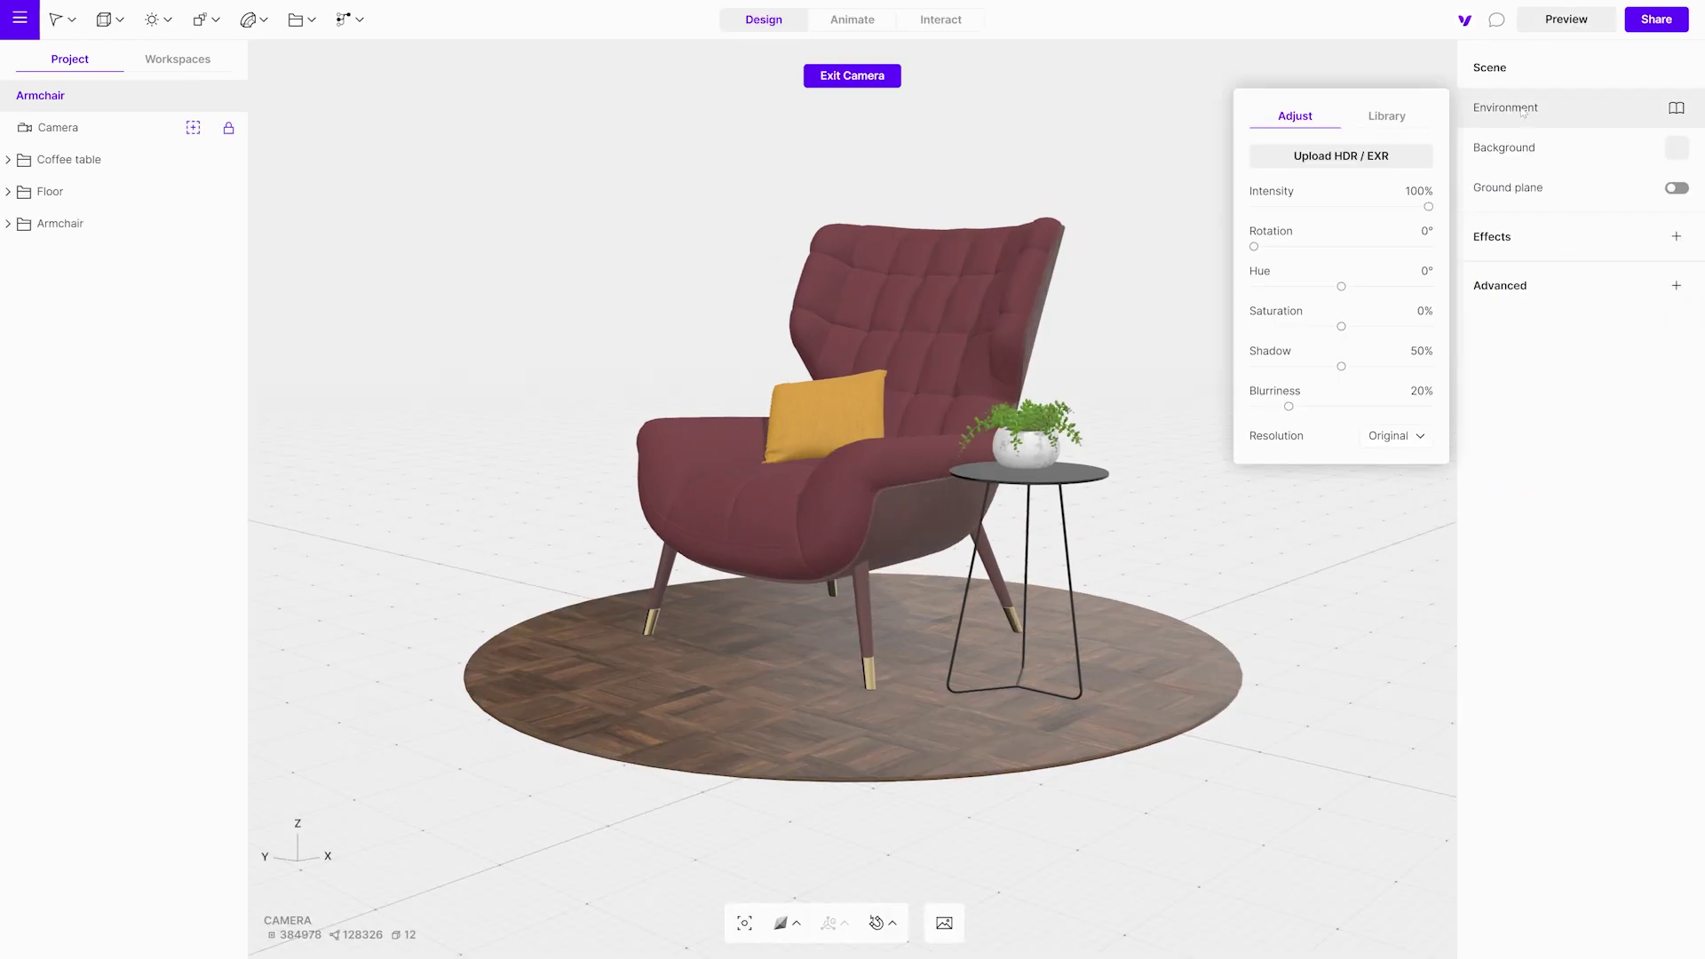
click(1387, 117)
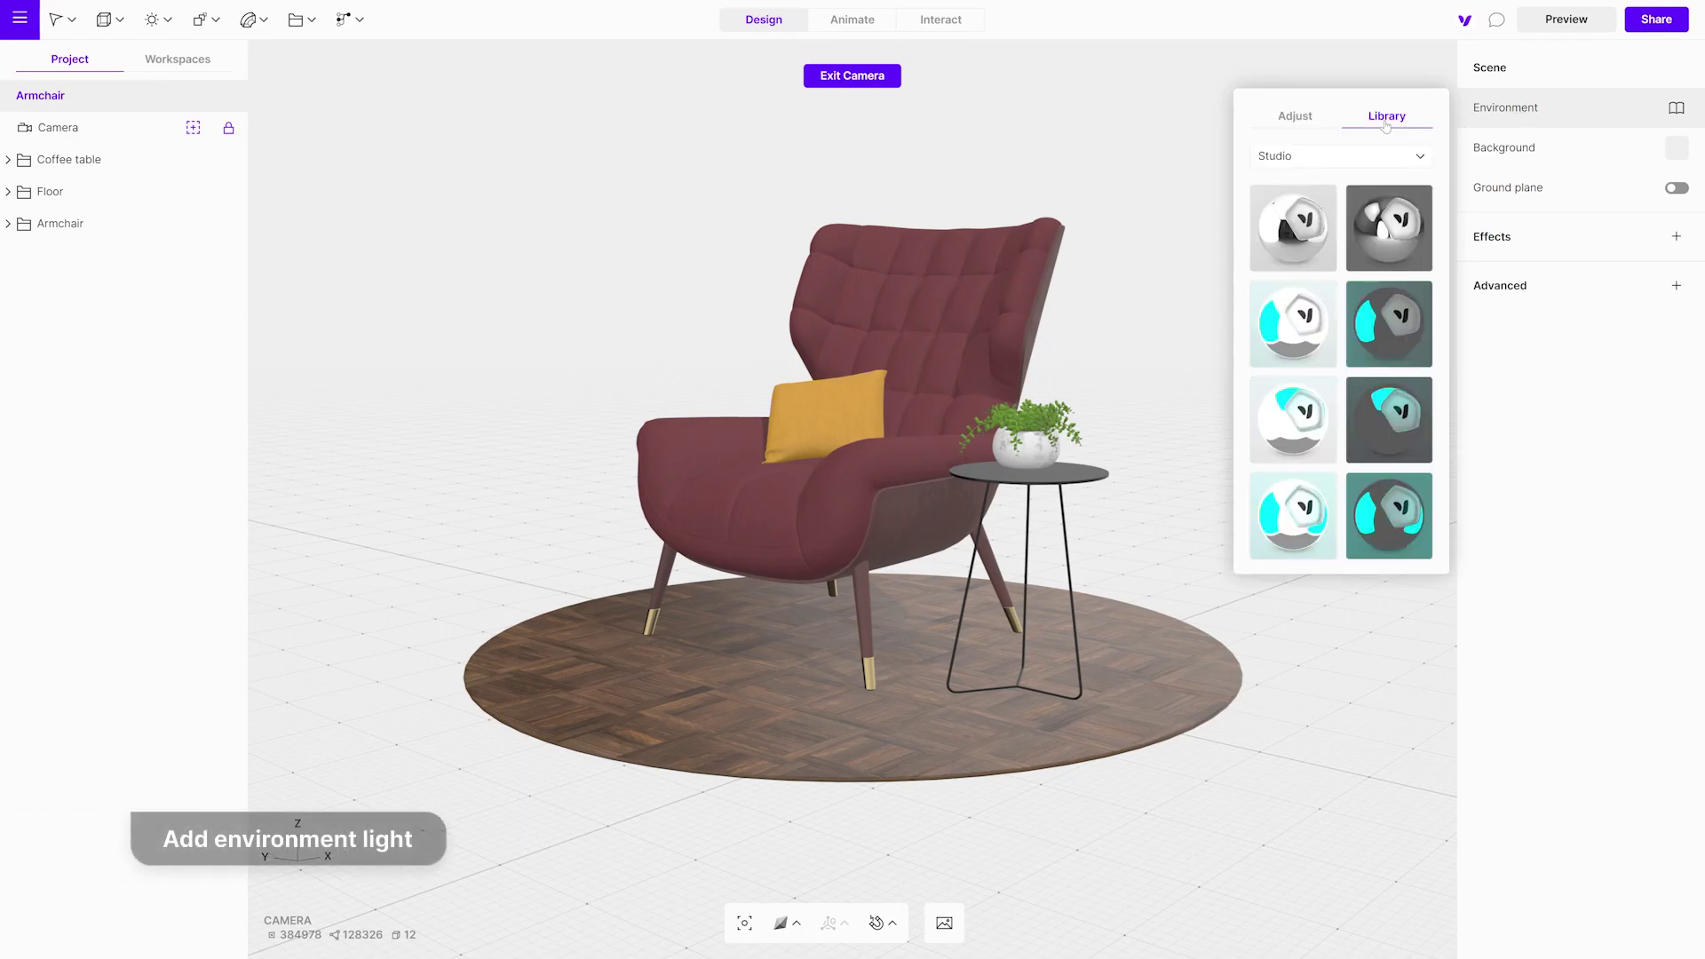
click(1313, 240)
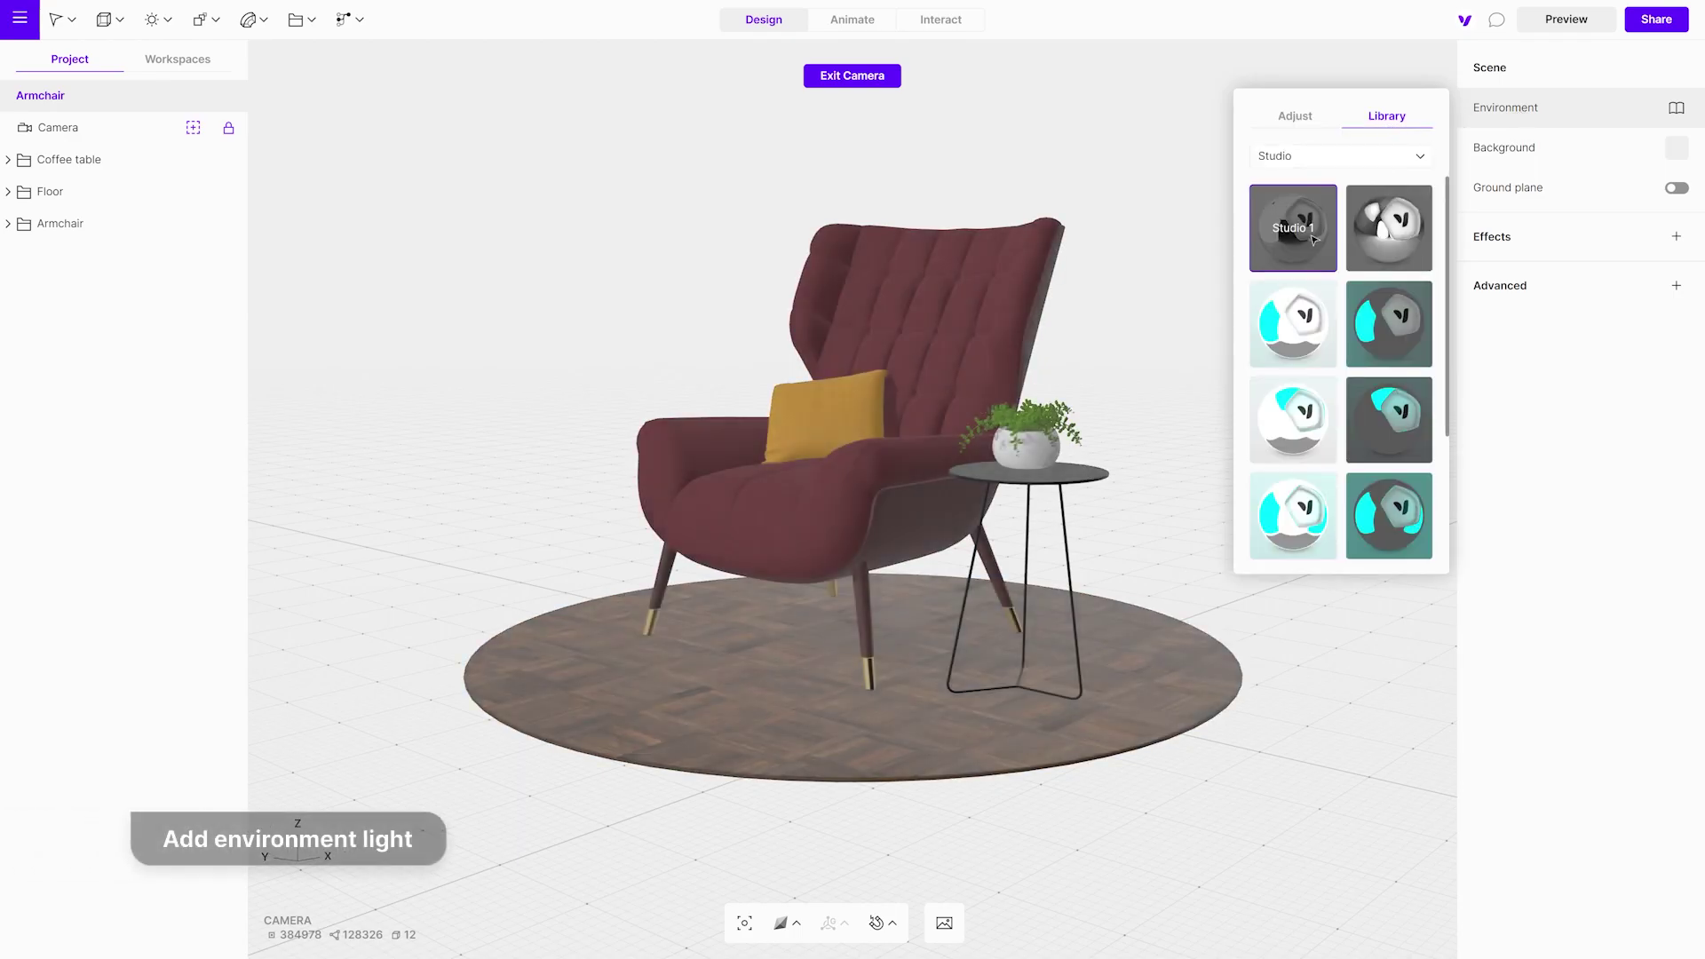
click(1373, 250)
click(1308, 330)
click(1292, 404)
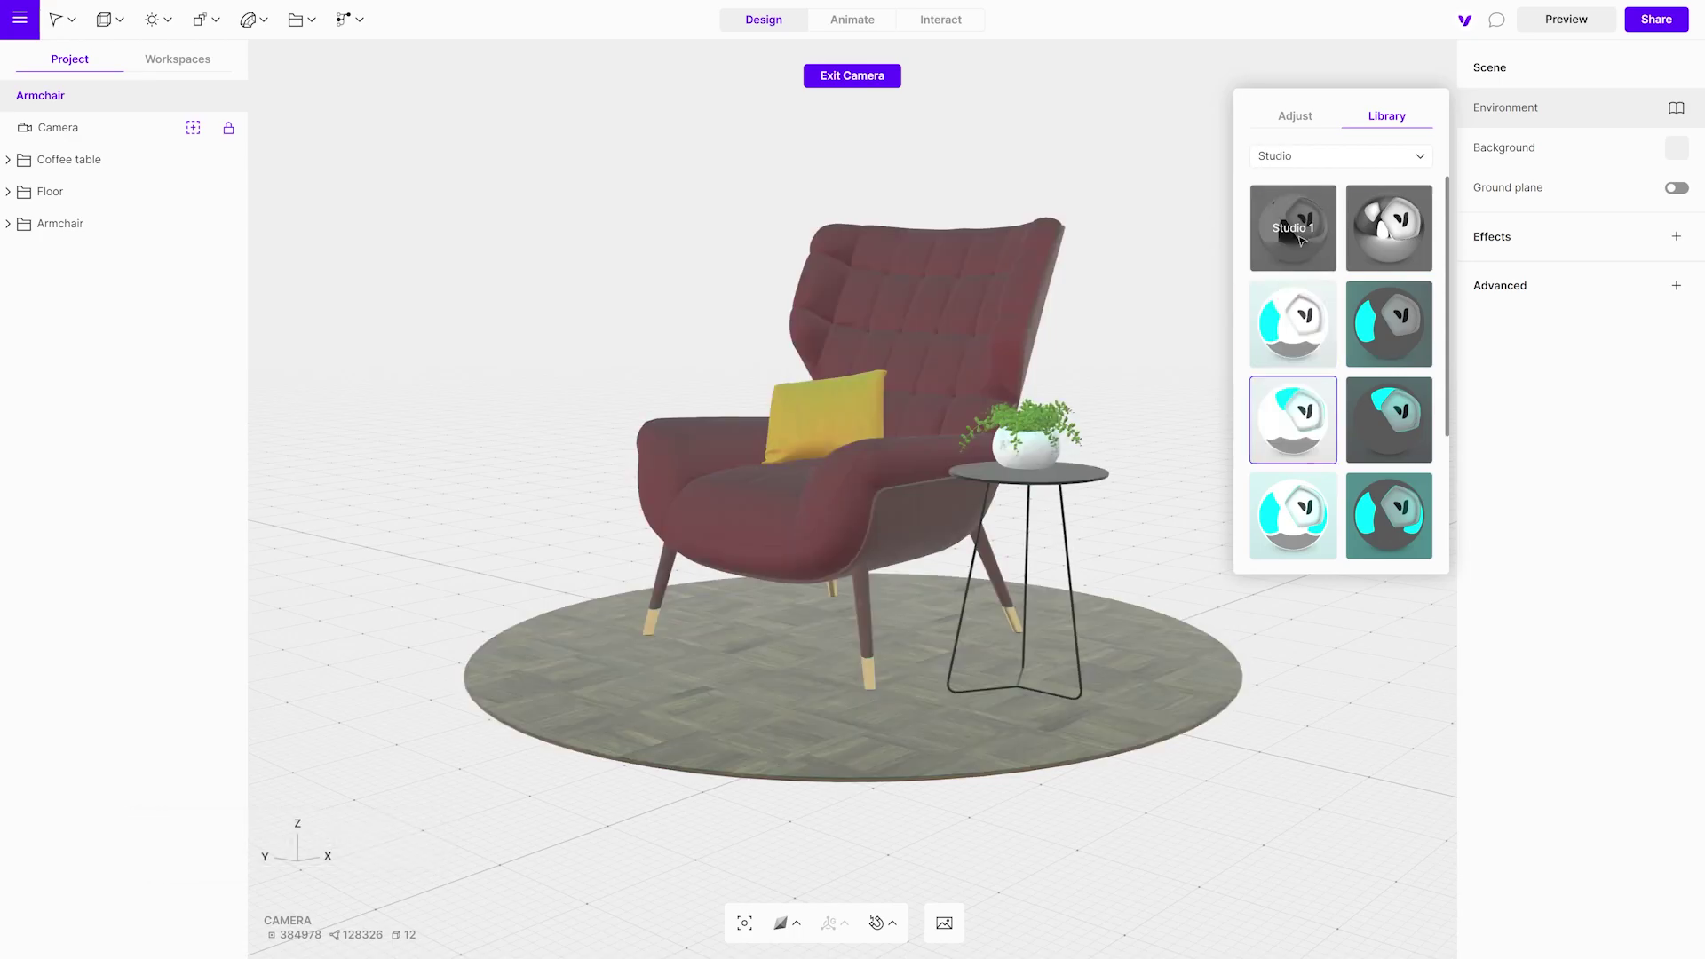
click(1297, 238)
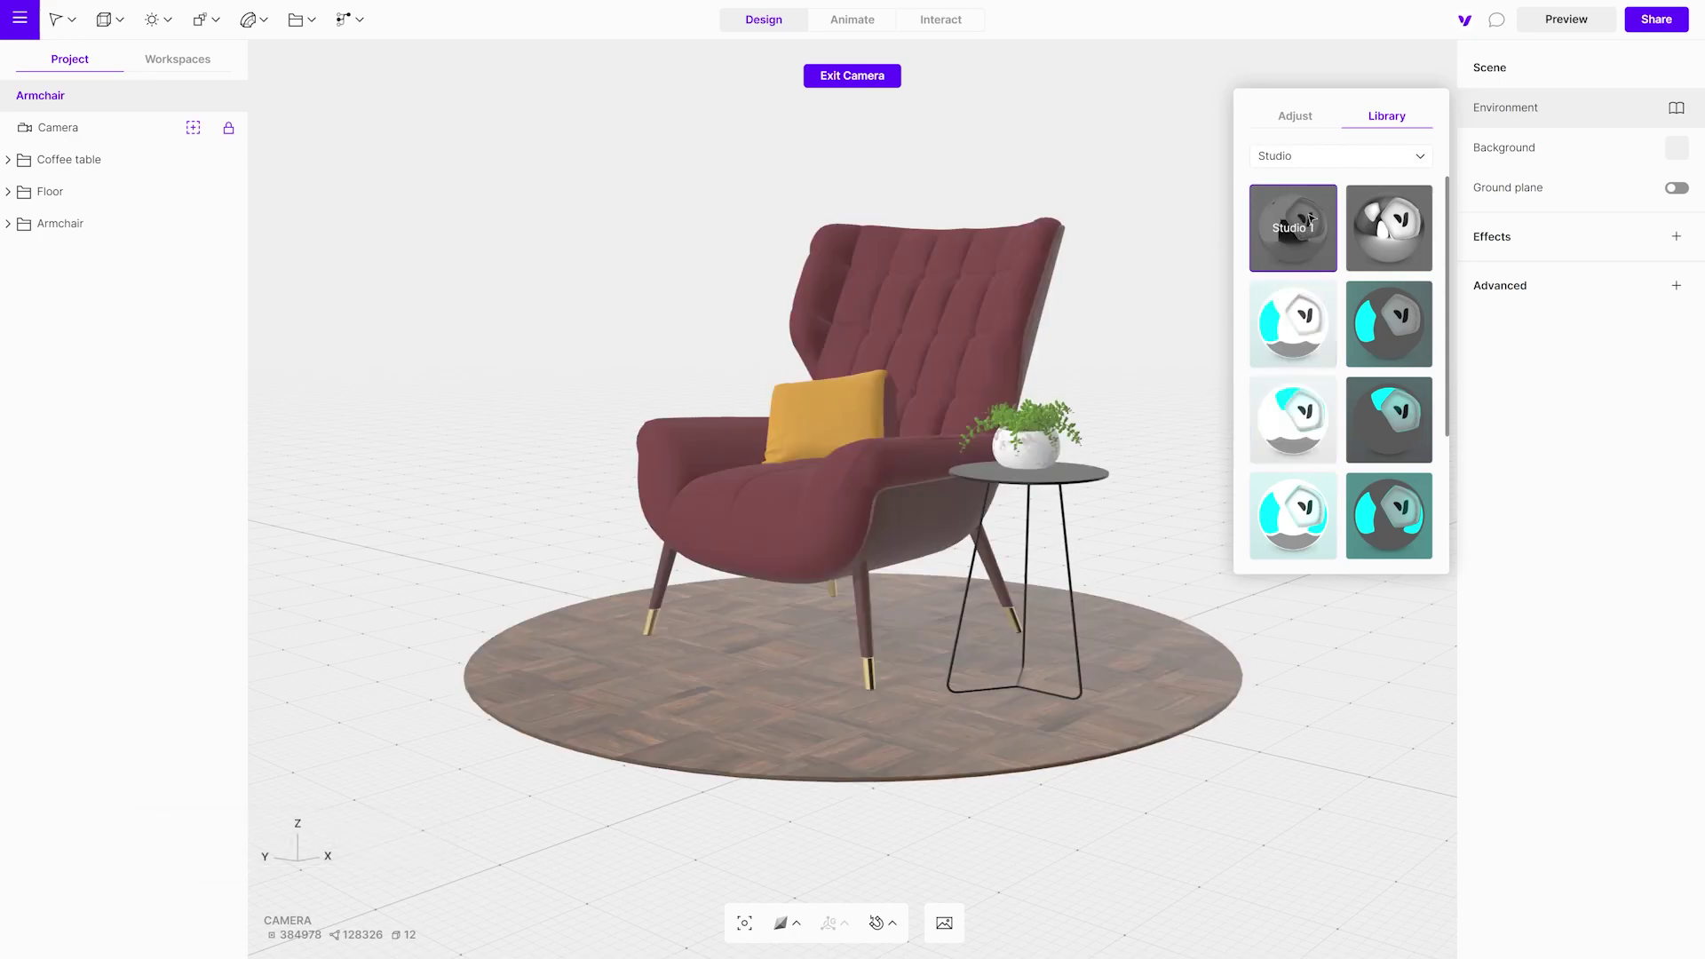
Rotate the environment lighting to 279°, keeping intensity at 100%
click(1301, 118)
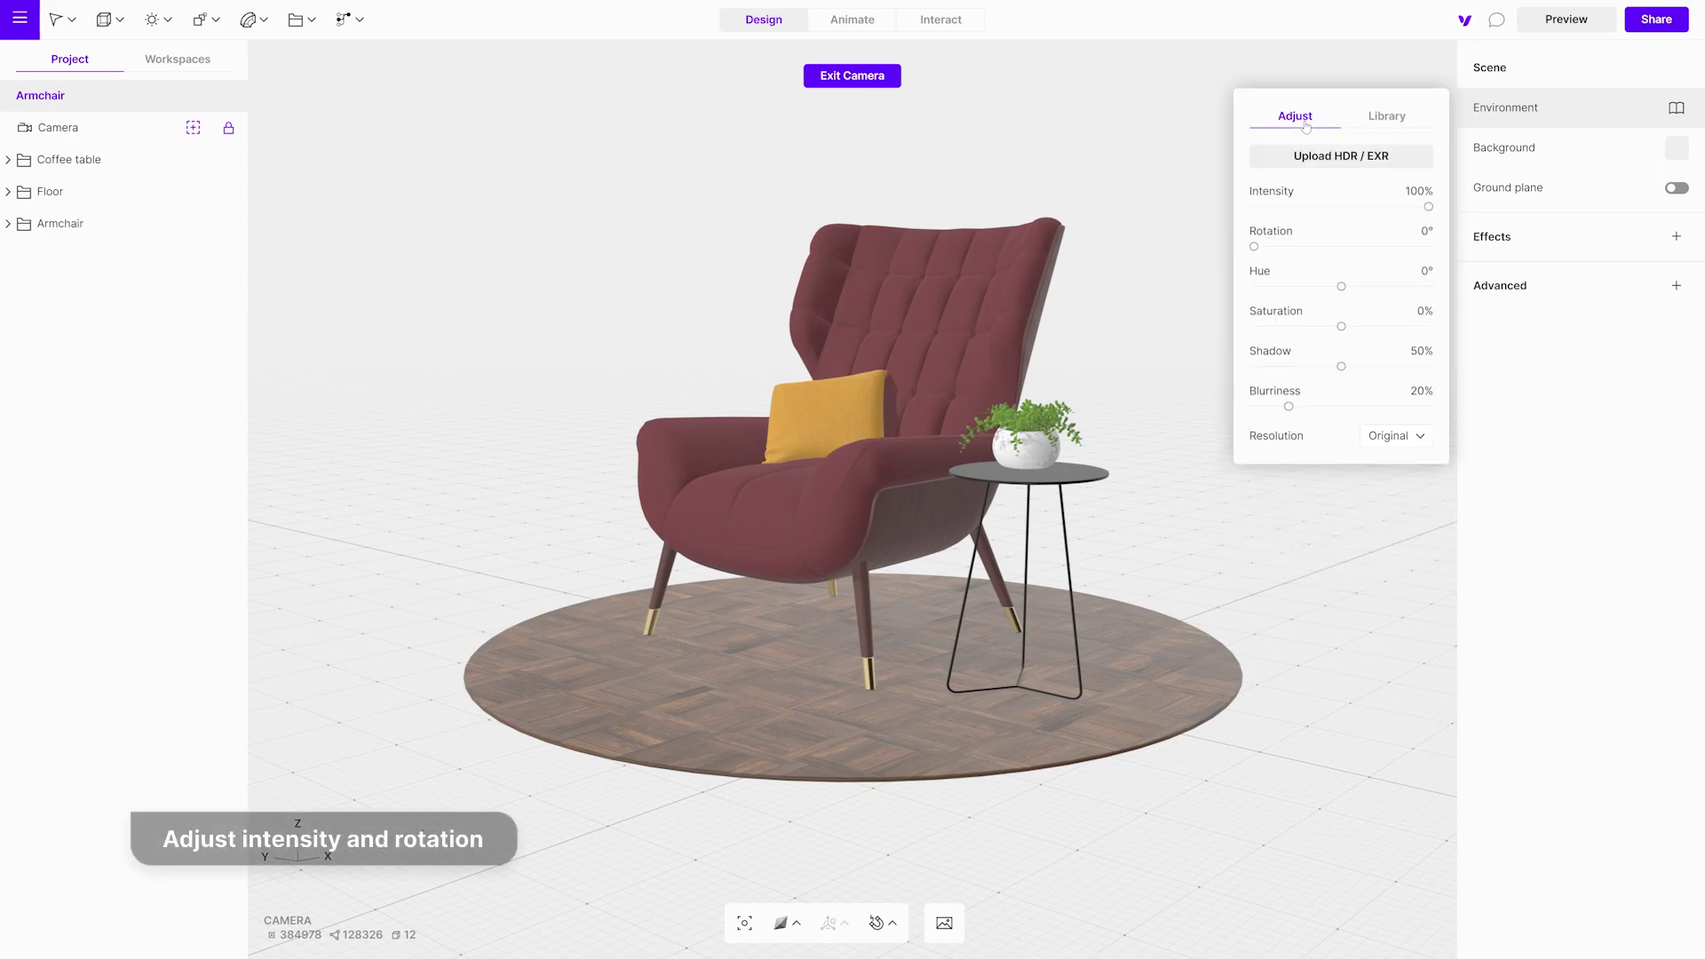
mouse_move(1427, 209)
mouse_down()
mouse_move(1253, 208)
mouse_move(1438, 210)
mouse_up()
drag(1253, 247, 1391, 250)
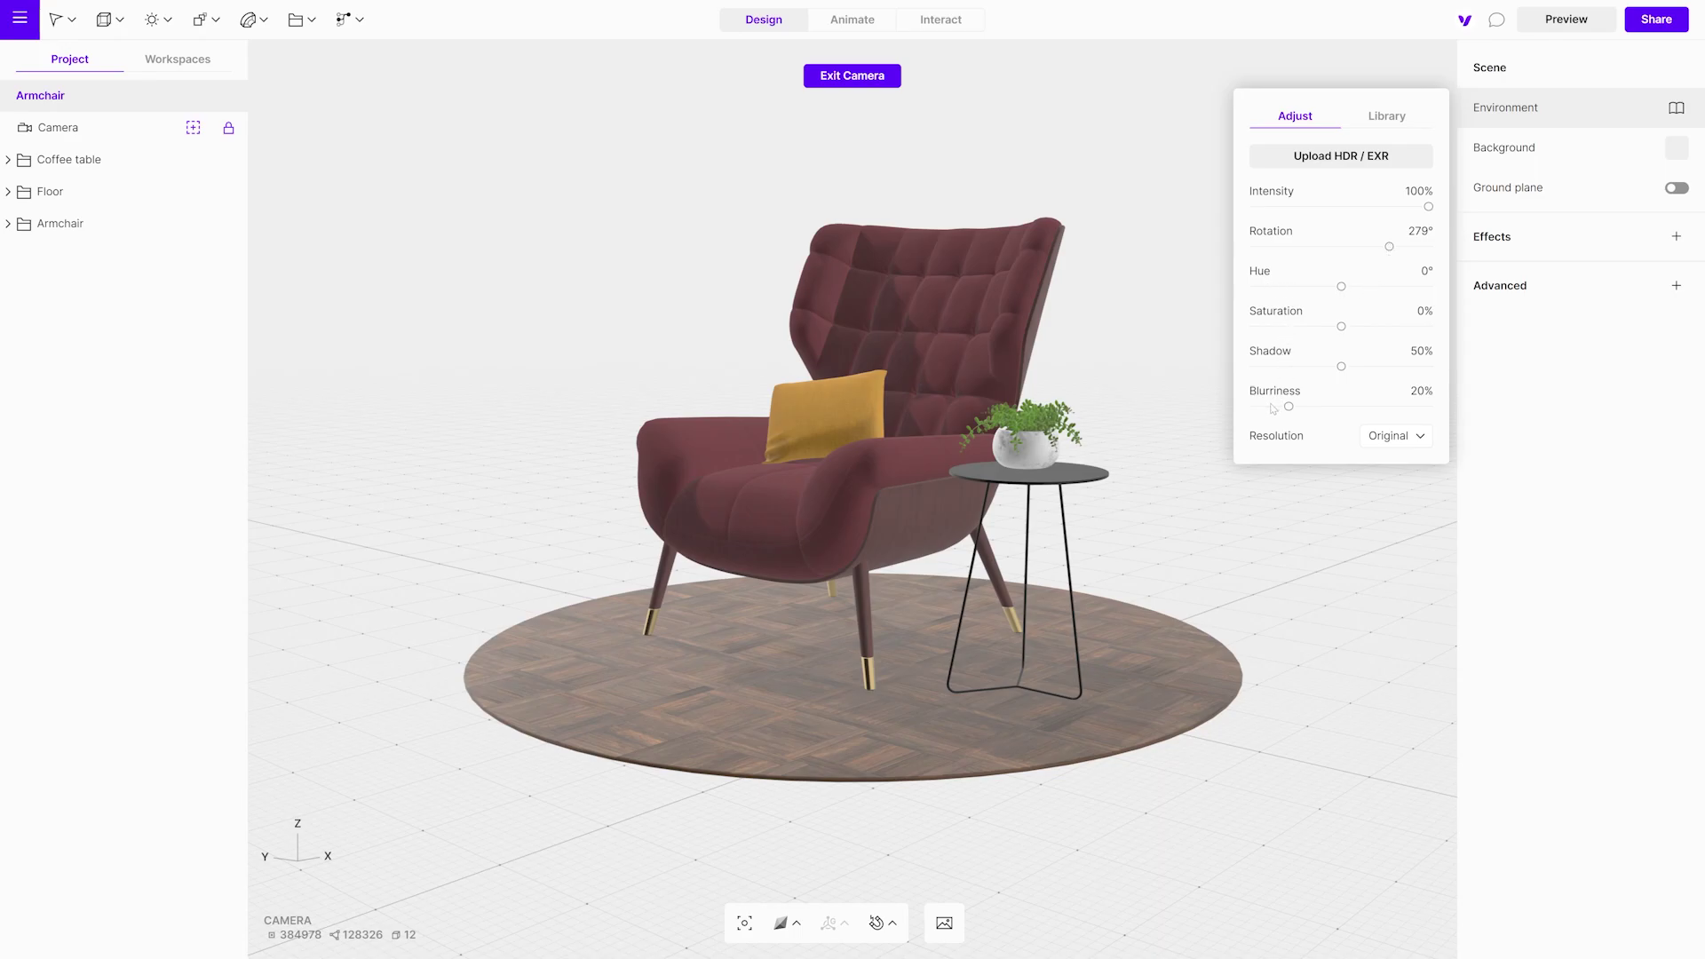
Preview the relit armchair scene, orbit to inspect the lighting, then return to design
click(1158, 274)
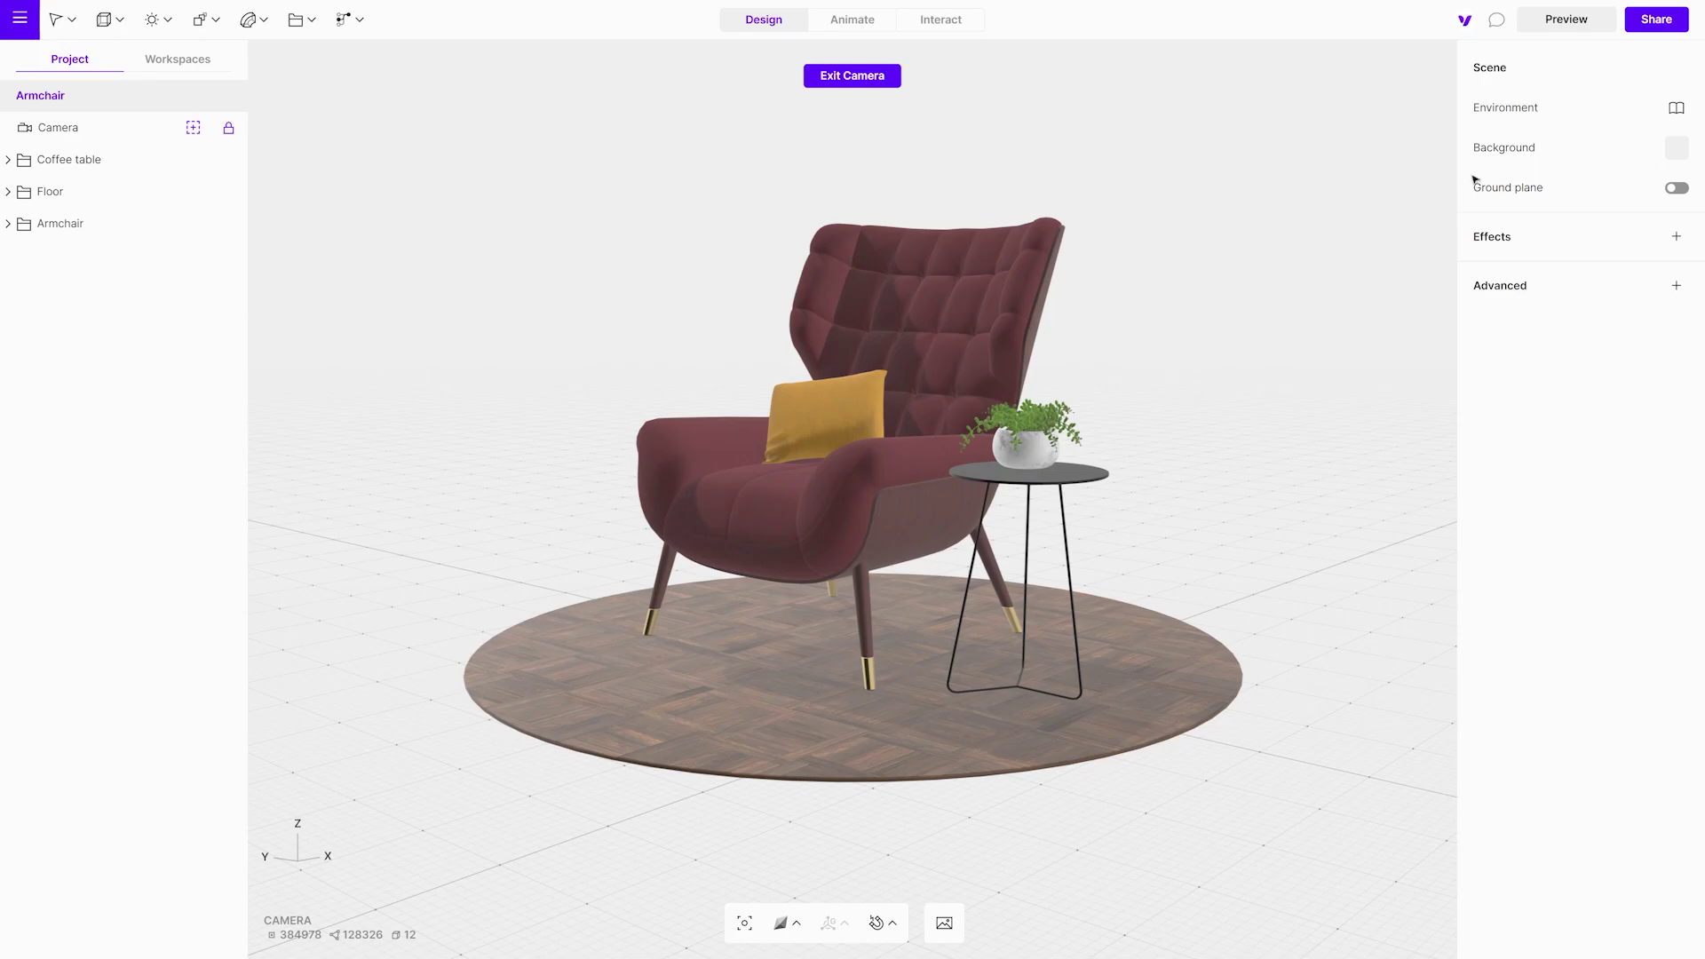
click(1566, 19)
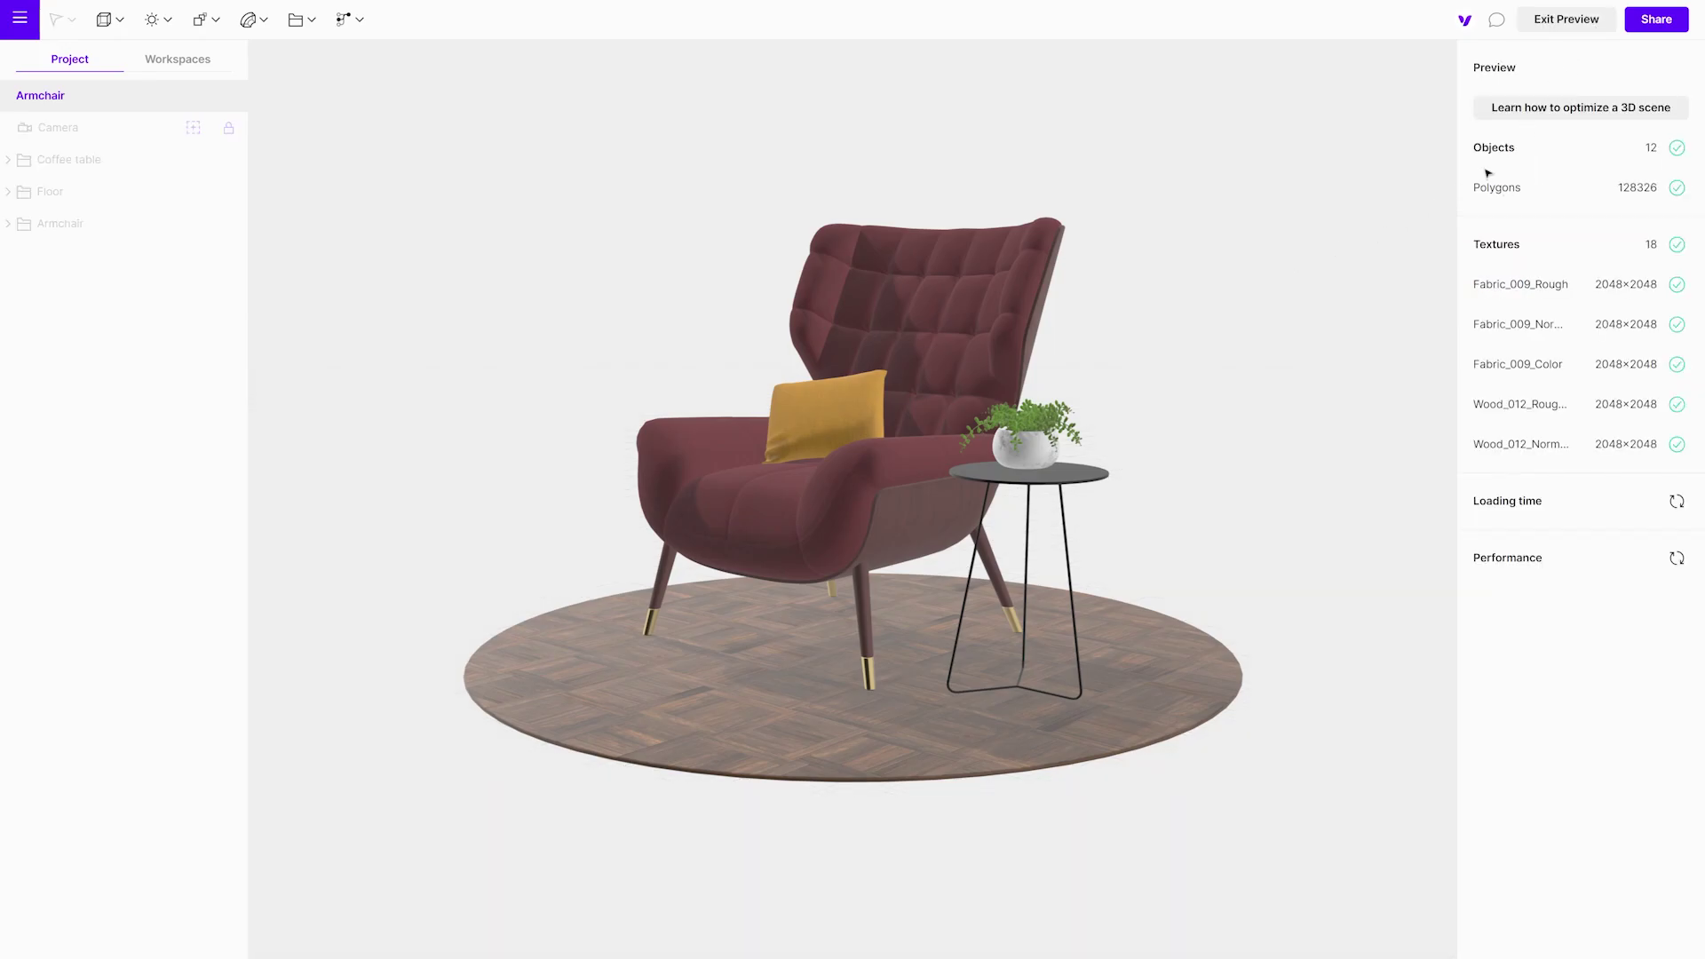
drag(711, 392, 1316, 462)
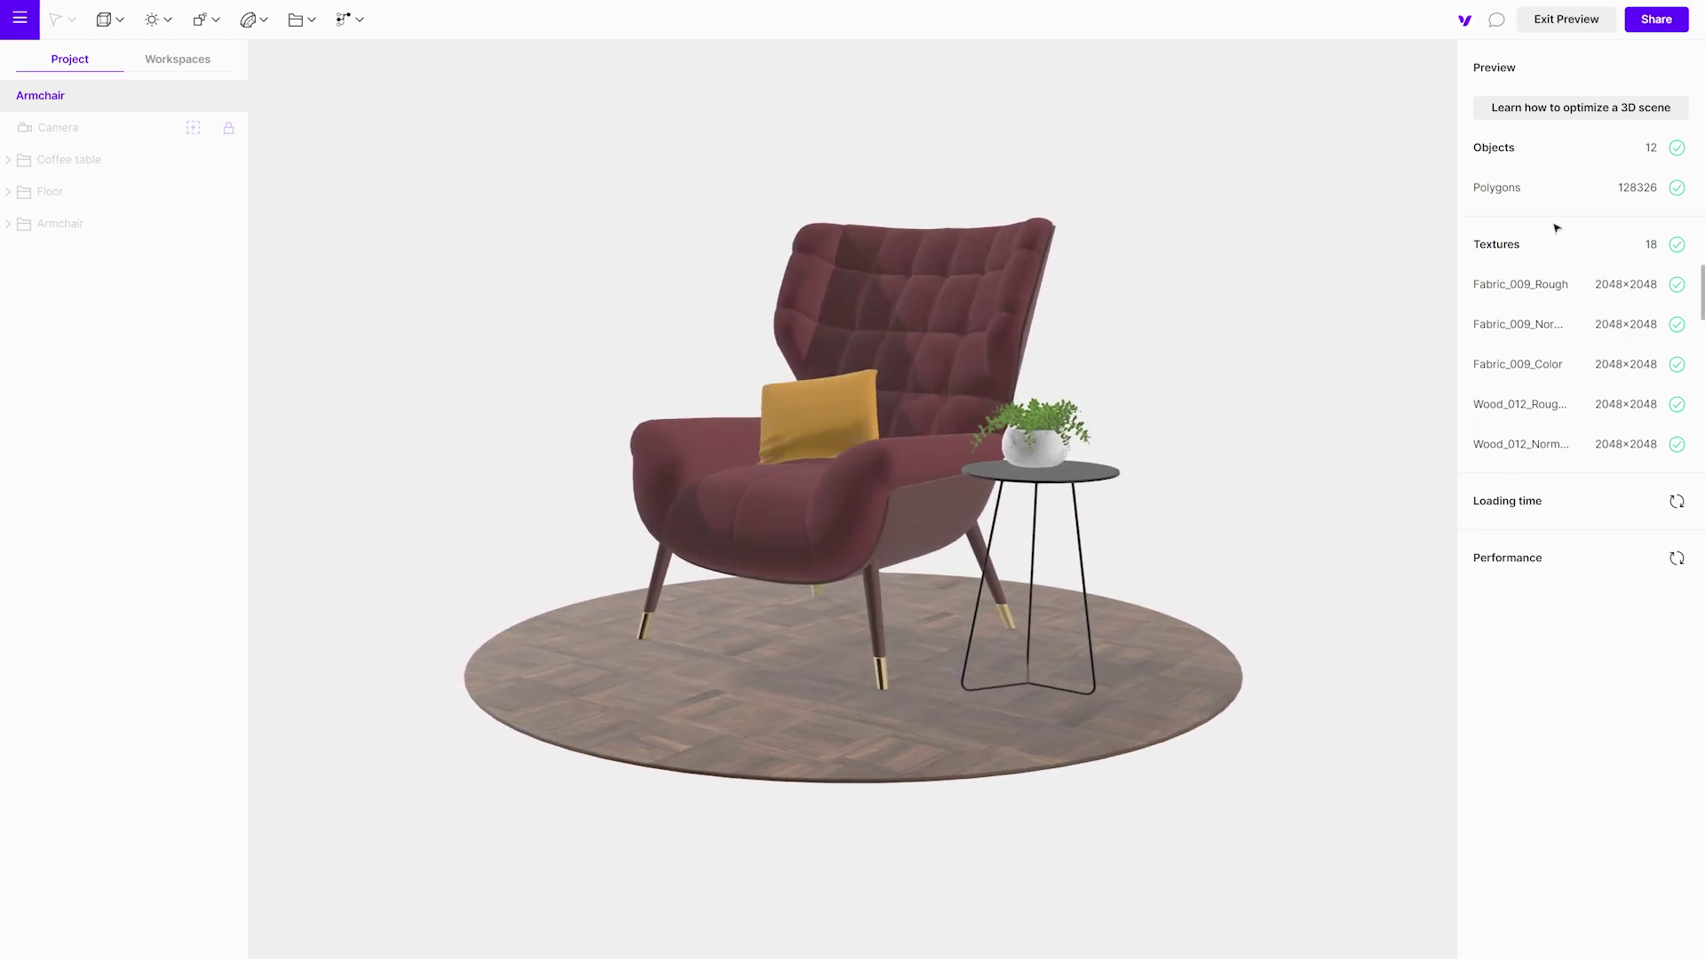
click(1582, 21)
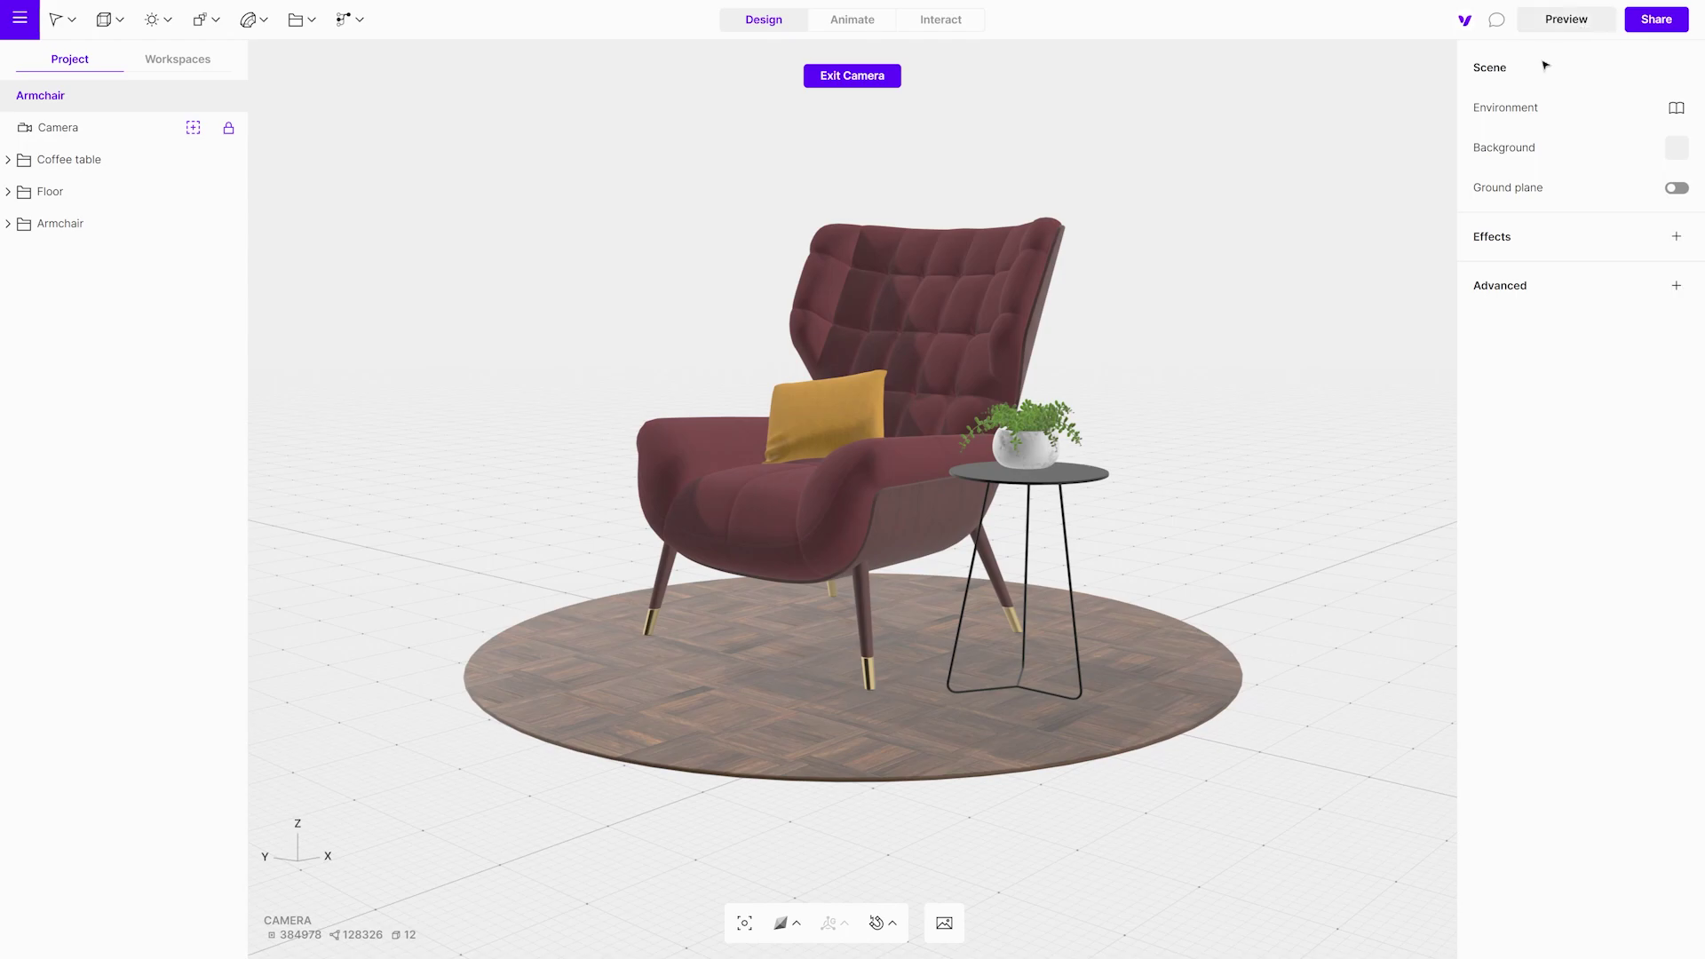
Add a rectangle light, then raise, tilt and enlarge it above the armchair
click(177, 32)
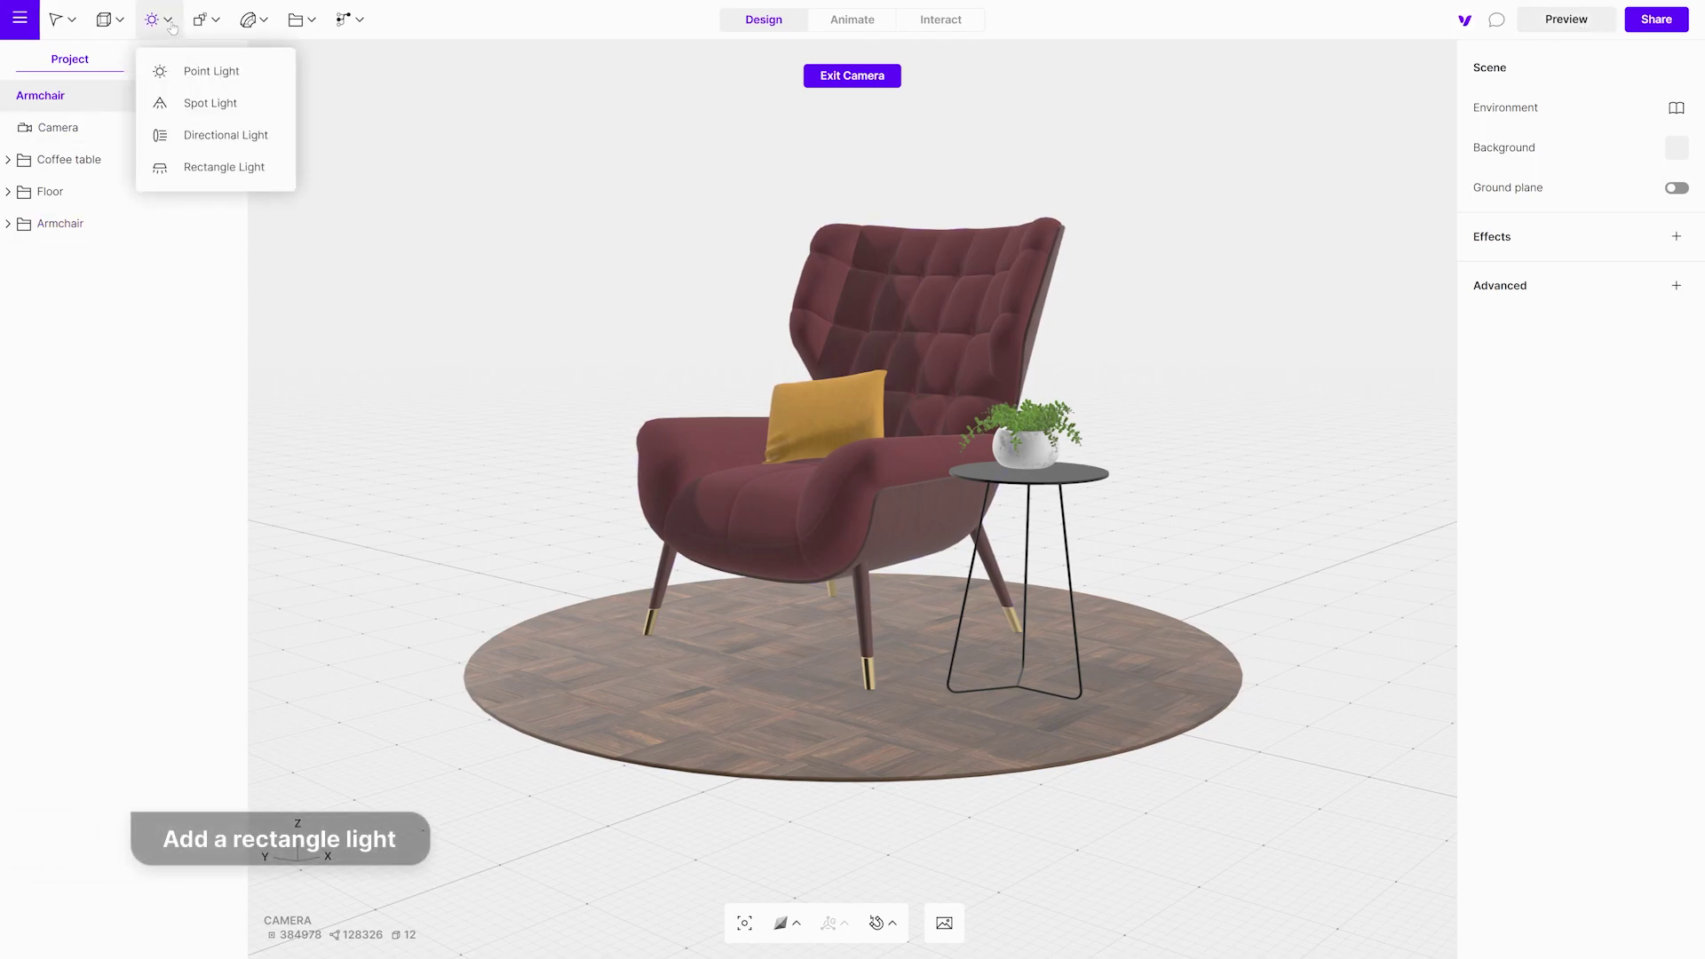
click(206, 176)
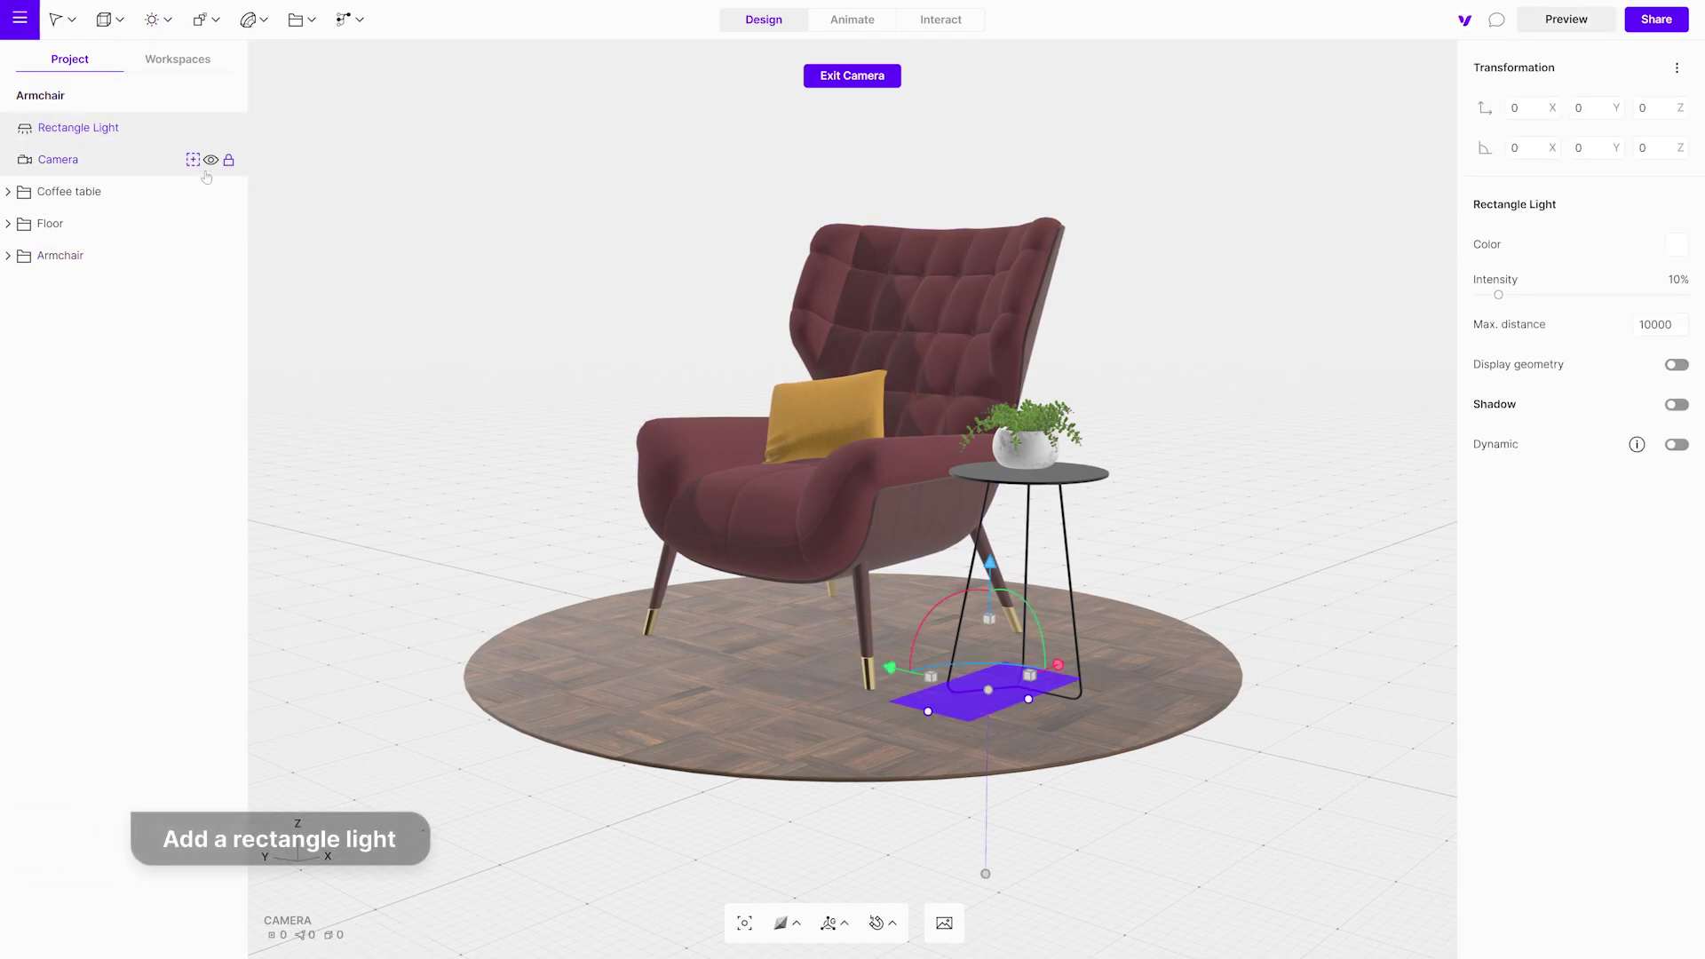
drag(859, 661, 710, 167)
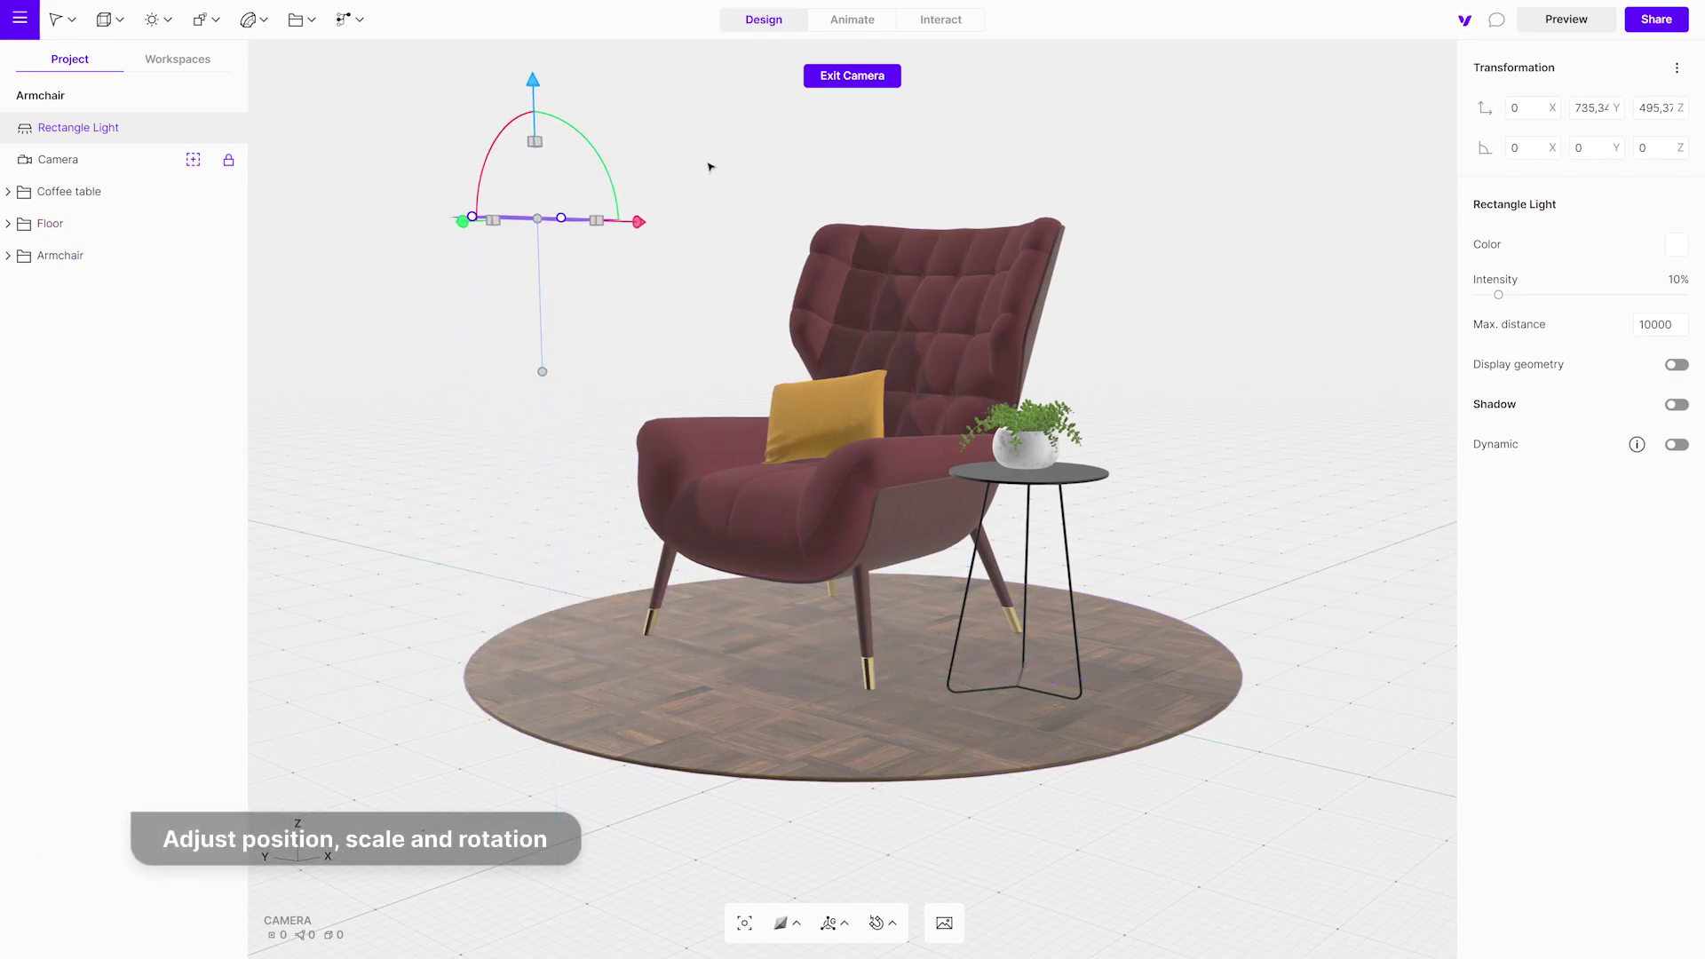
click(851, 76)
drag(523, 331, 710, 140)
drag(753, 238, 765, 187)
drag(664, 288, 431, 379)
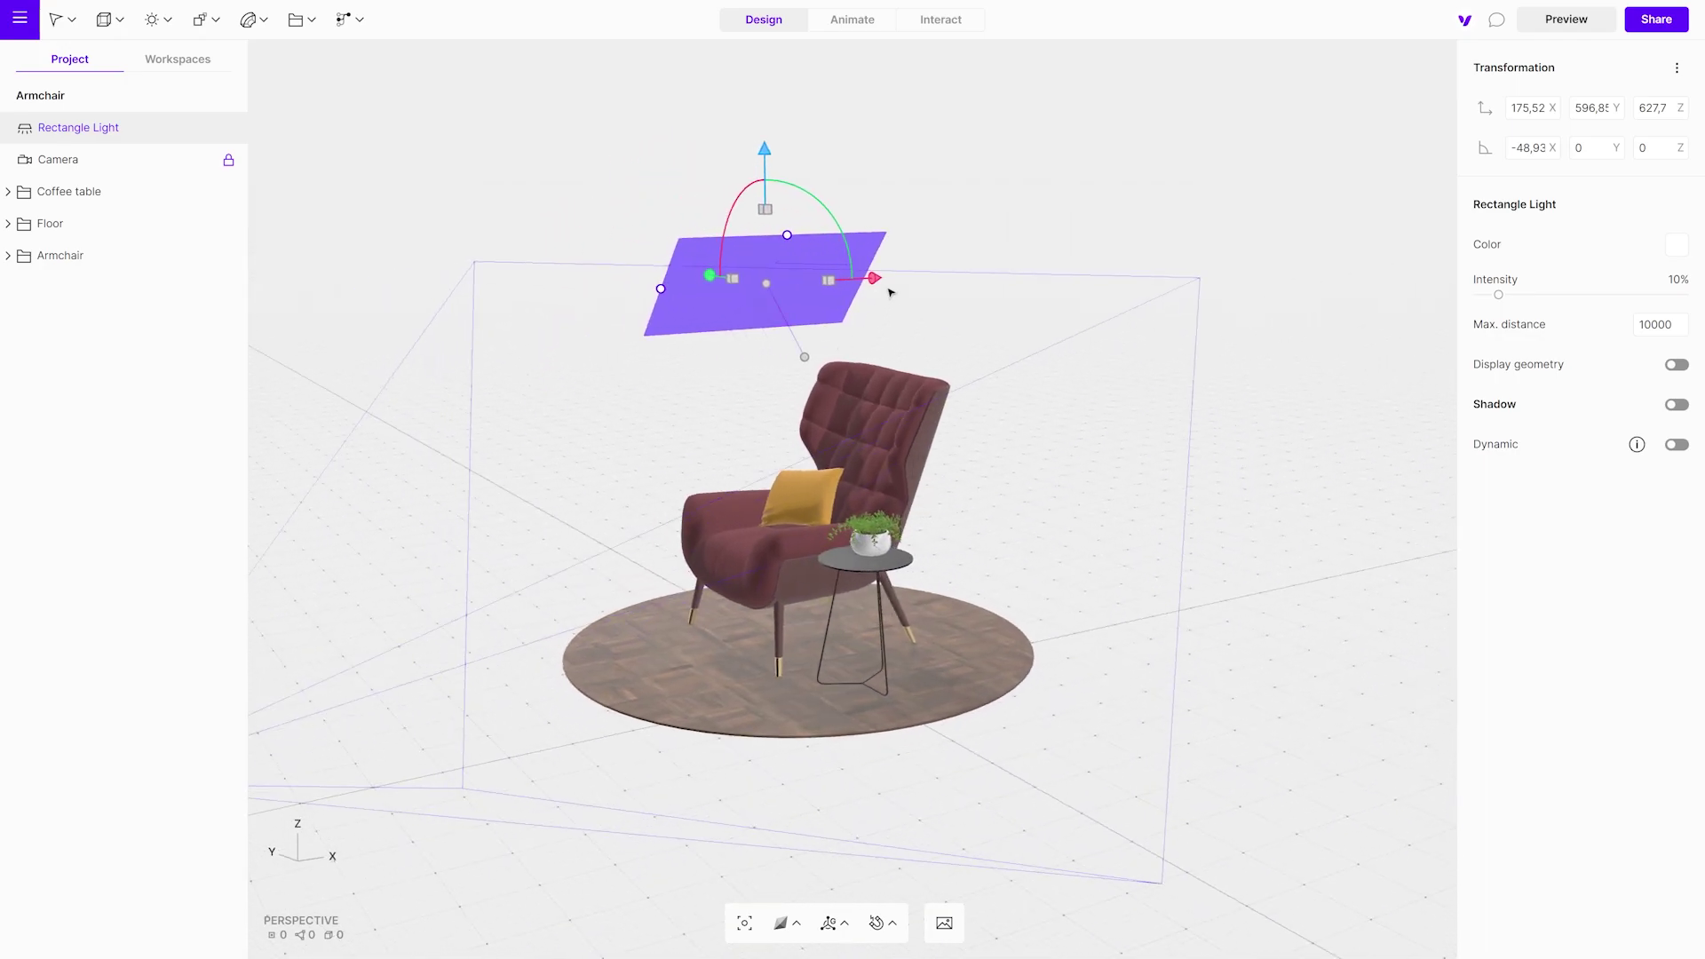
drag(891, 288, 895, 289)
drag(789, 234, 805, 219)
drag(609, 380, 355, 293)
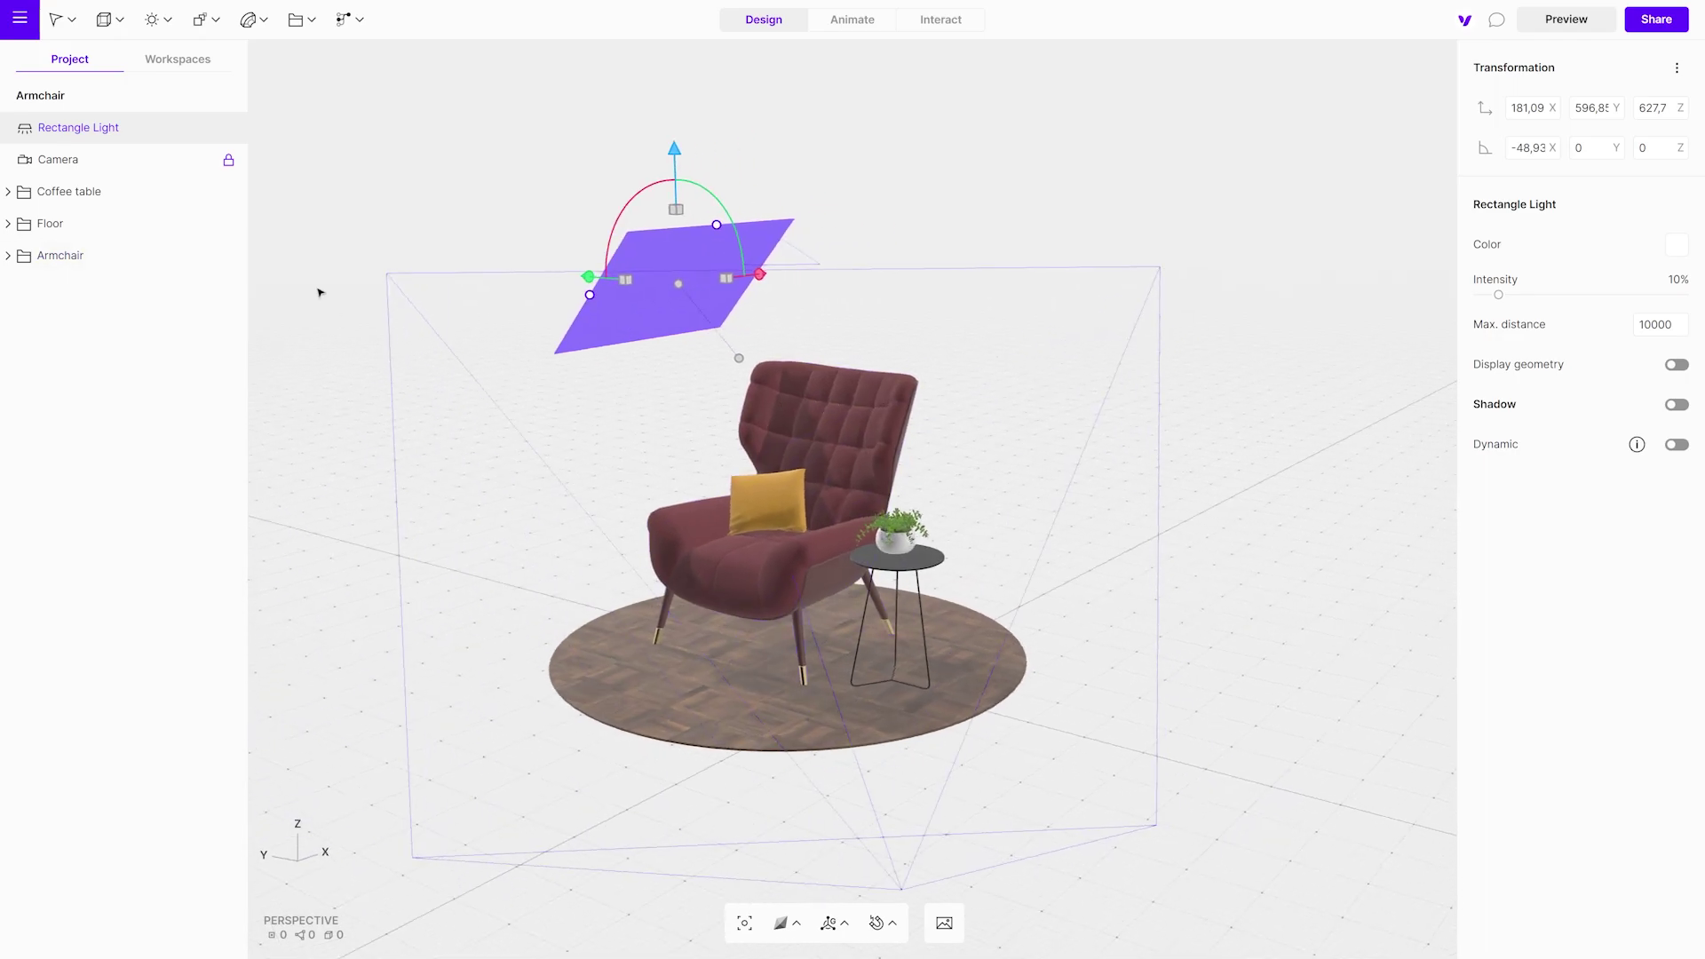
click(192, 160)
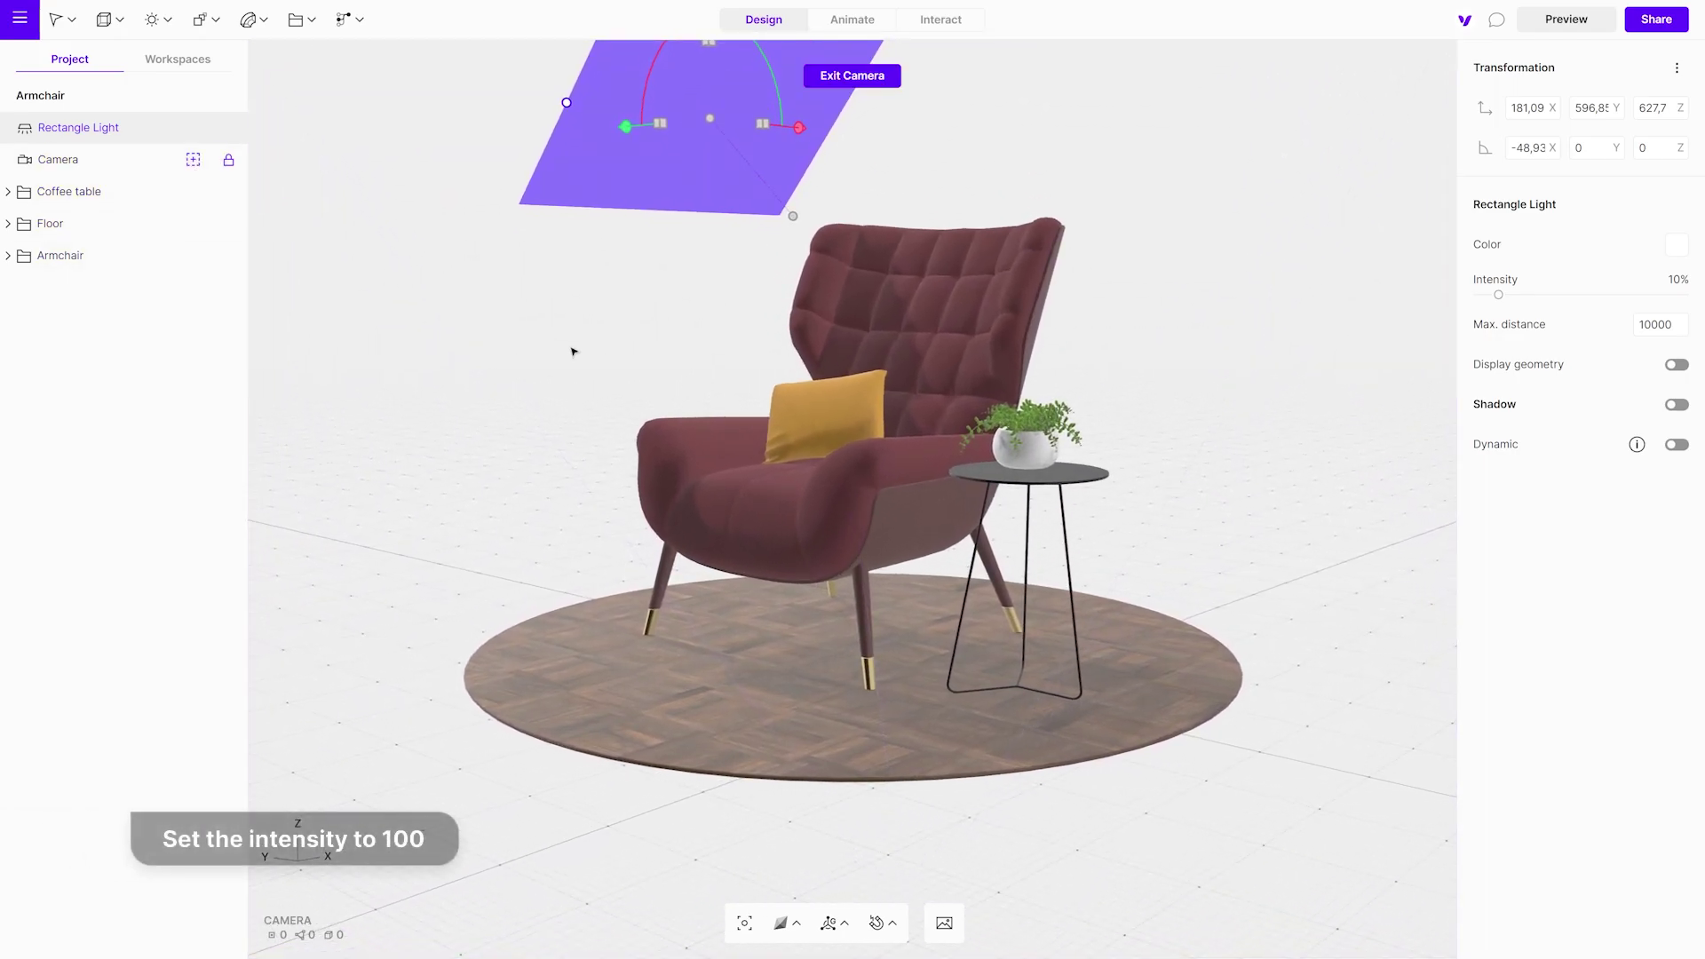
Set the rectangle light's intensity to 100% with shadows left off
drag(1500, 298, 1692, 302)
click(1676, 404)
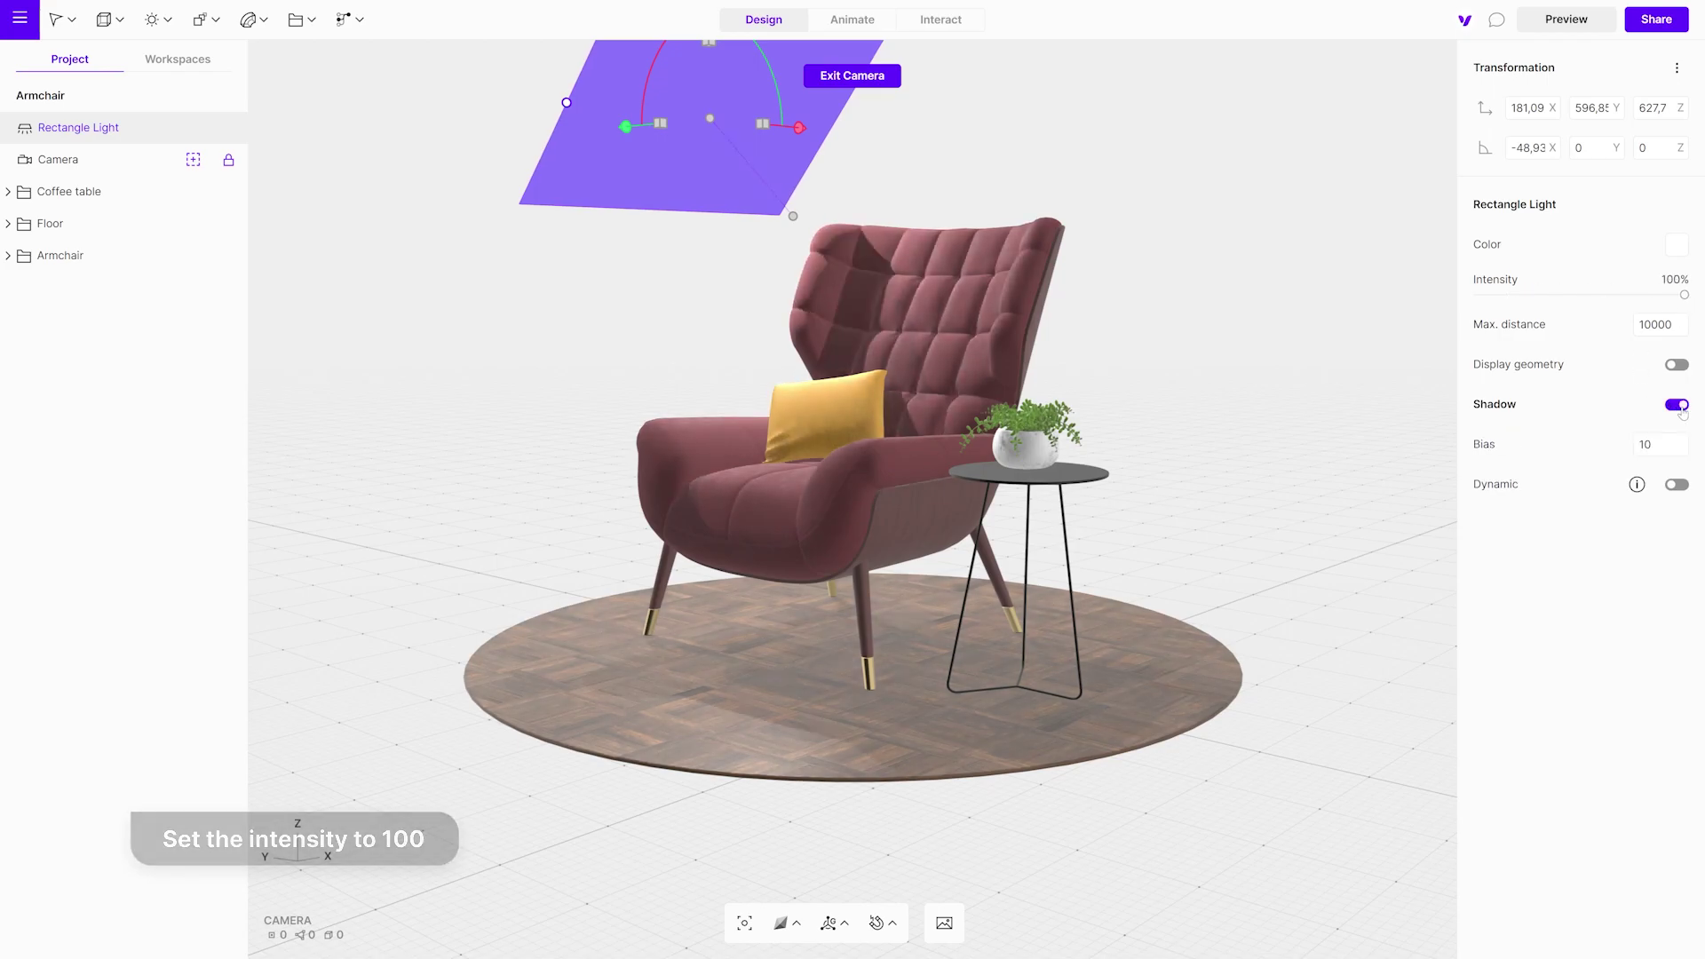
click(1678, 407)
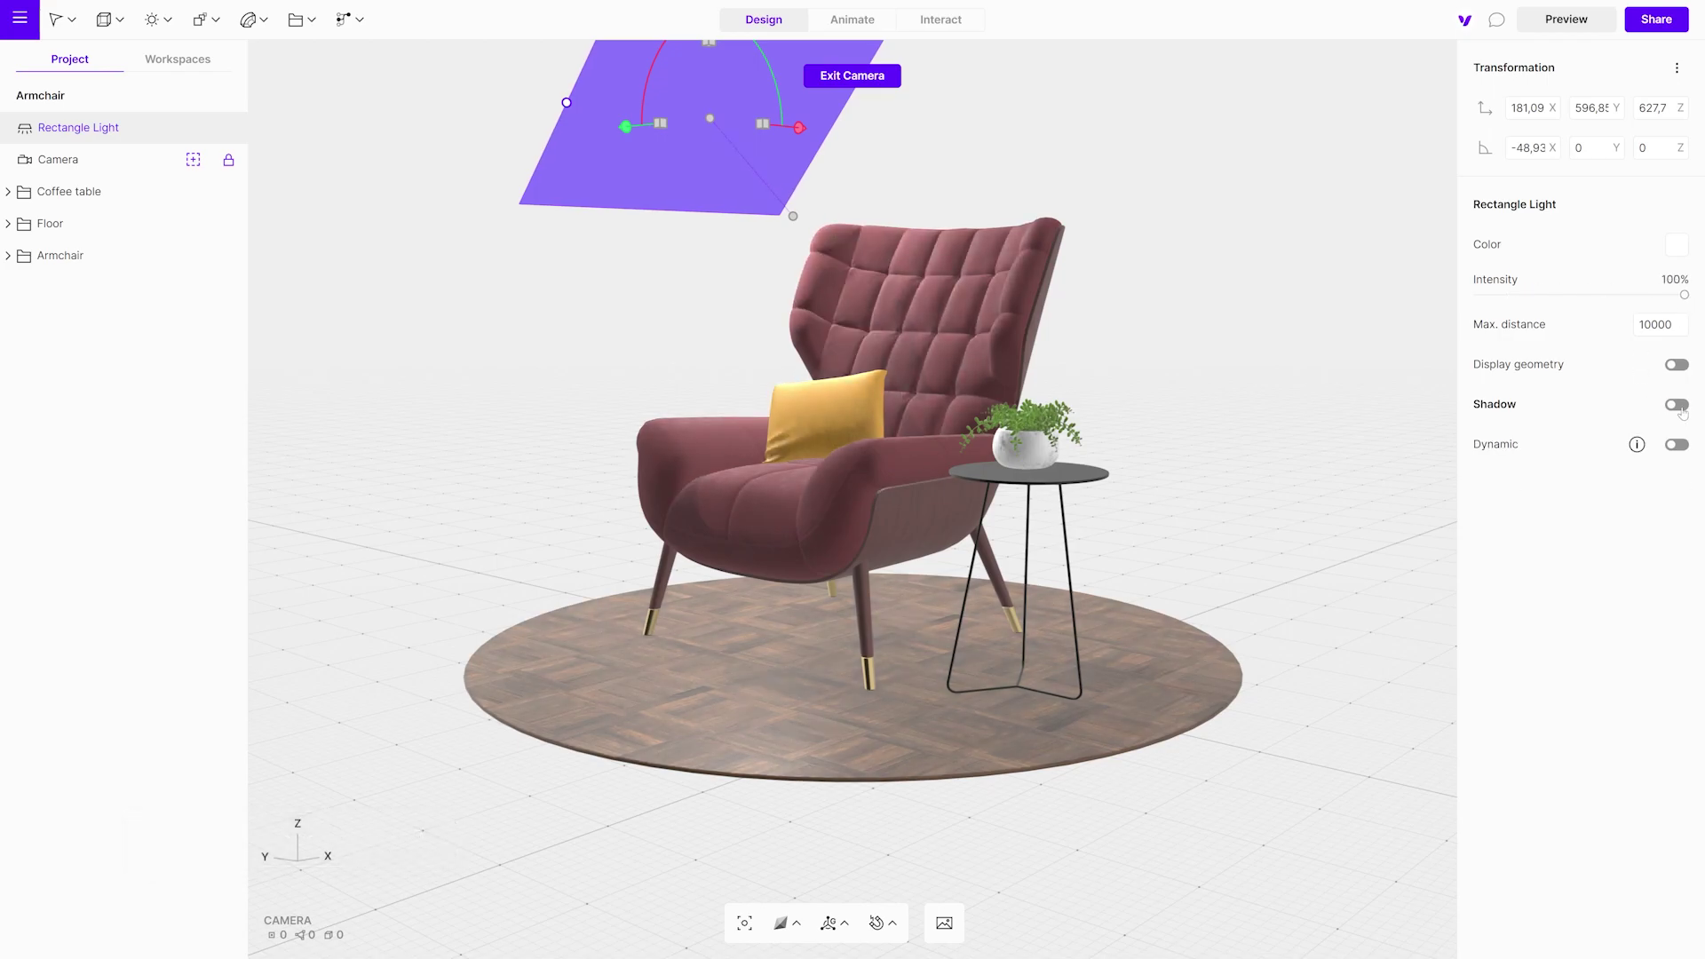
click(1585, 23)
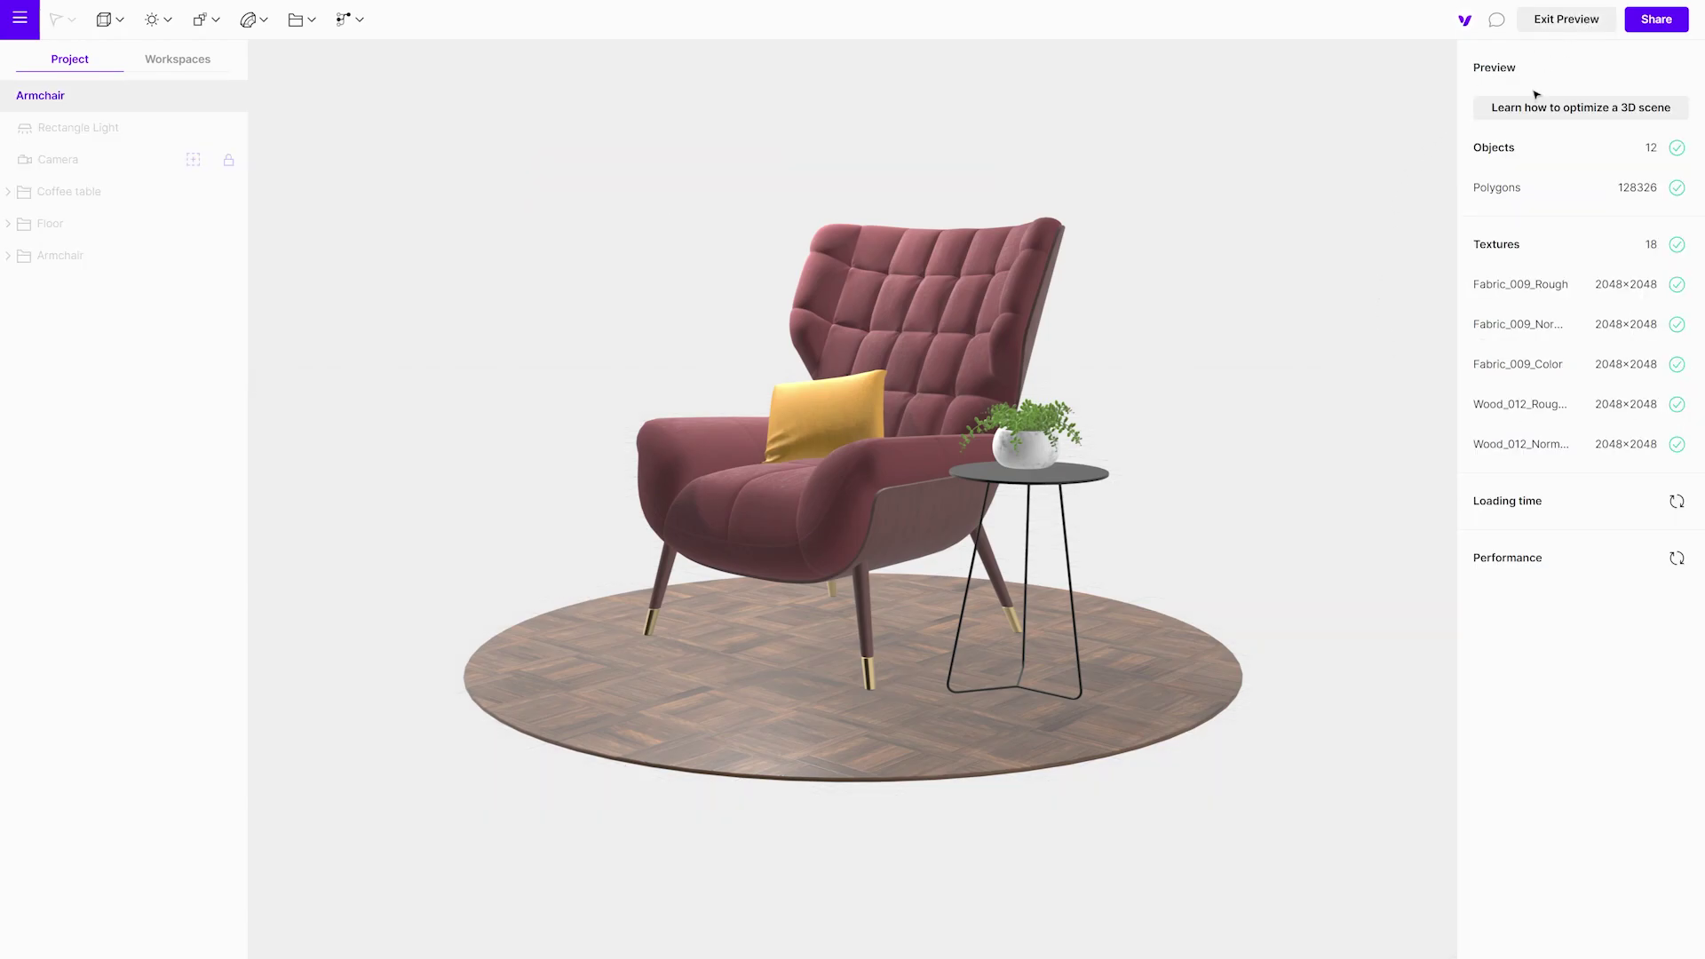
drag(786, 444, 1285, 431)
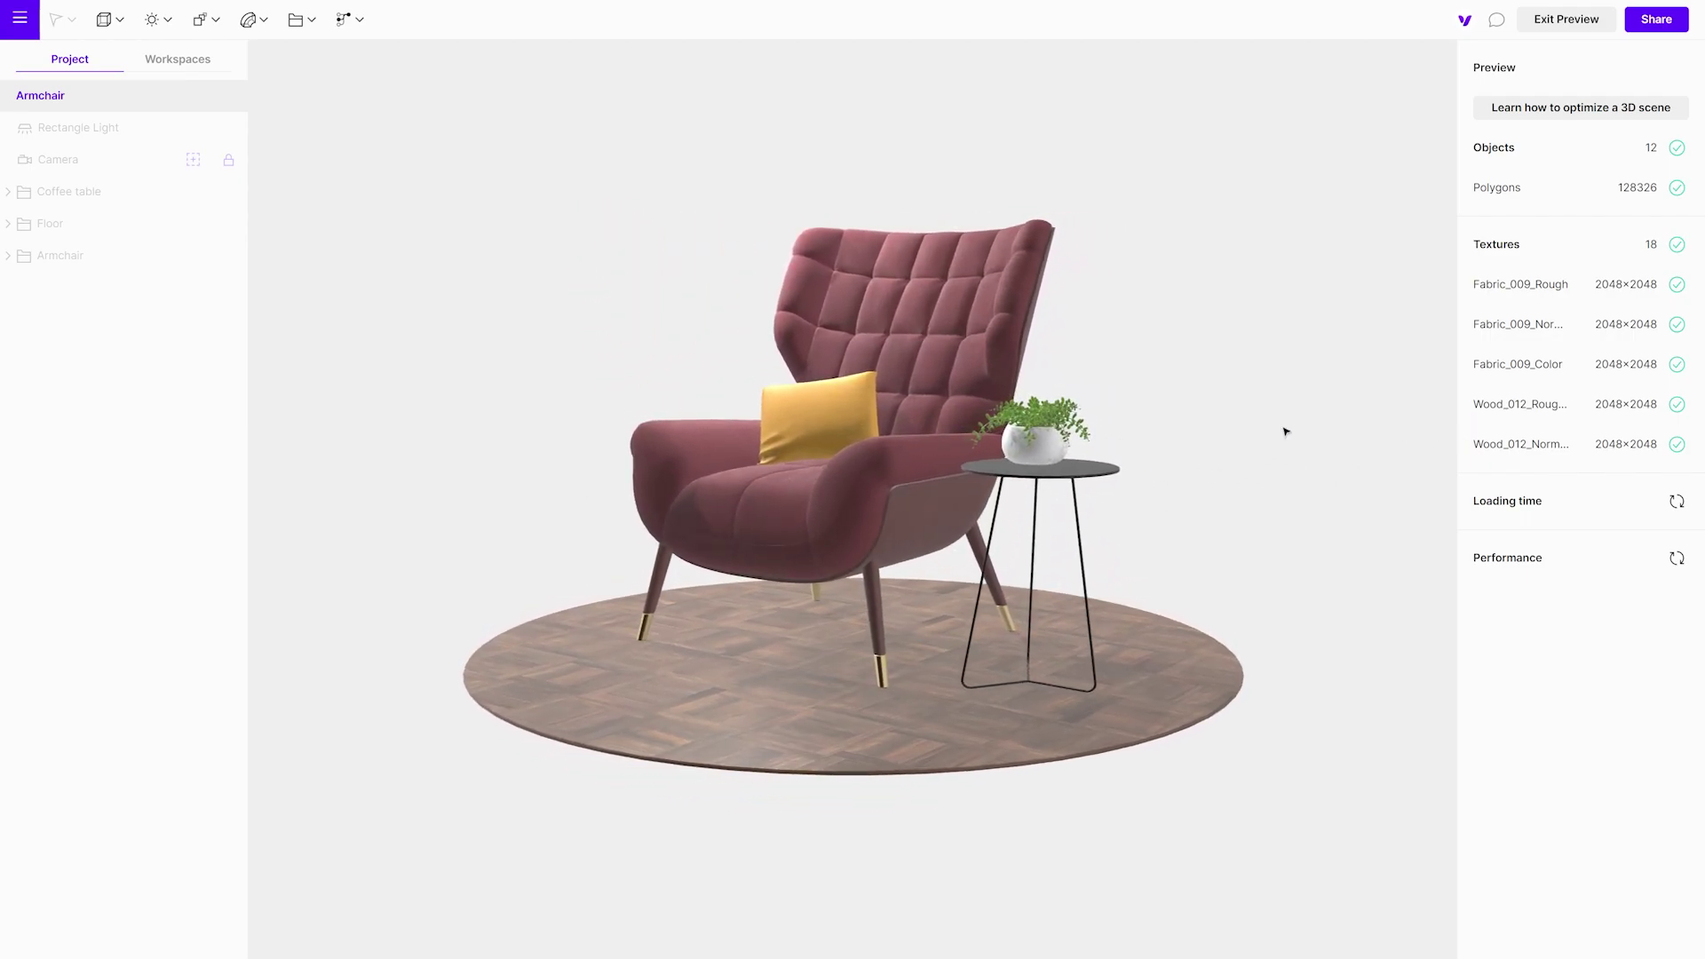
click(1565, 18)
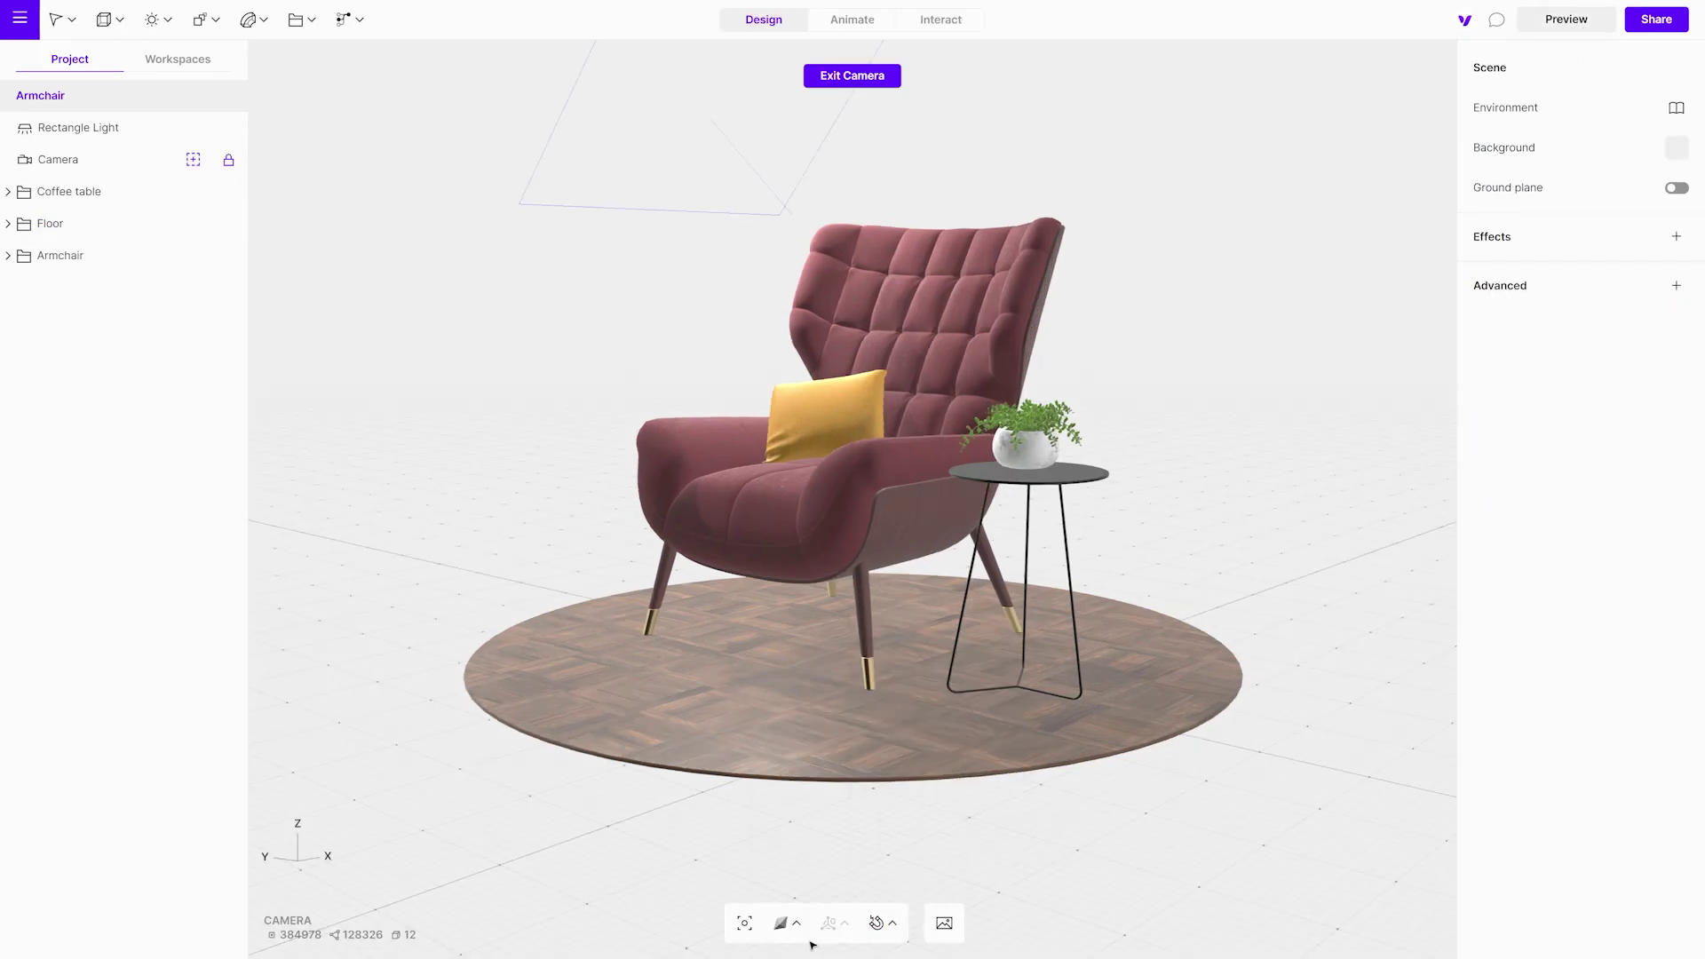
click(789, 928)
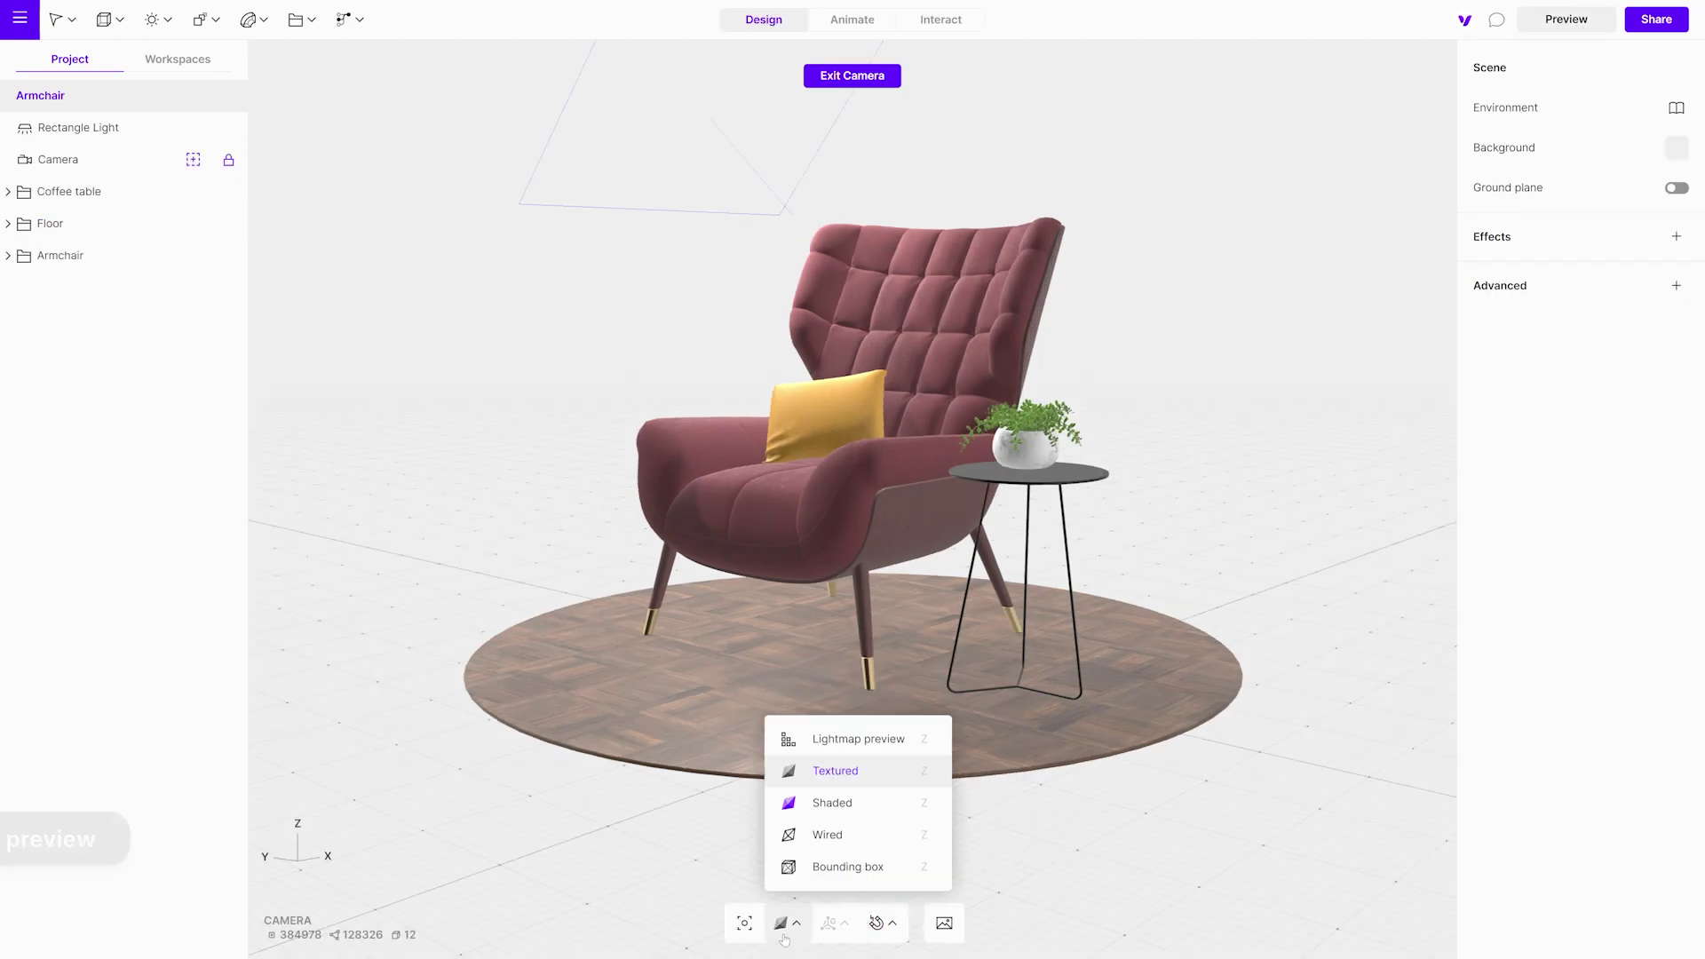
click(838, 741)
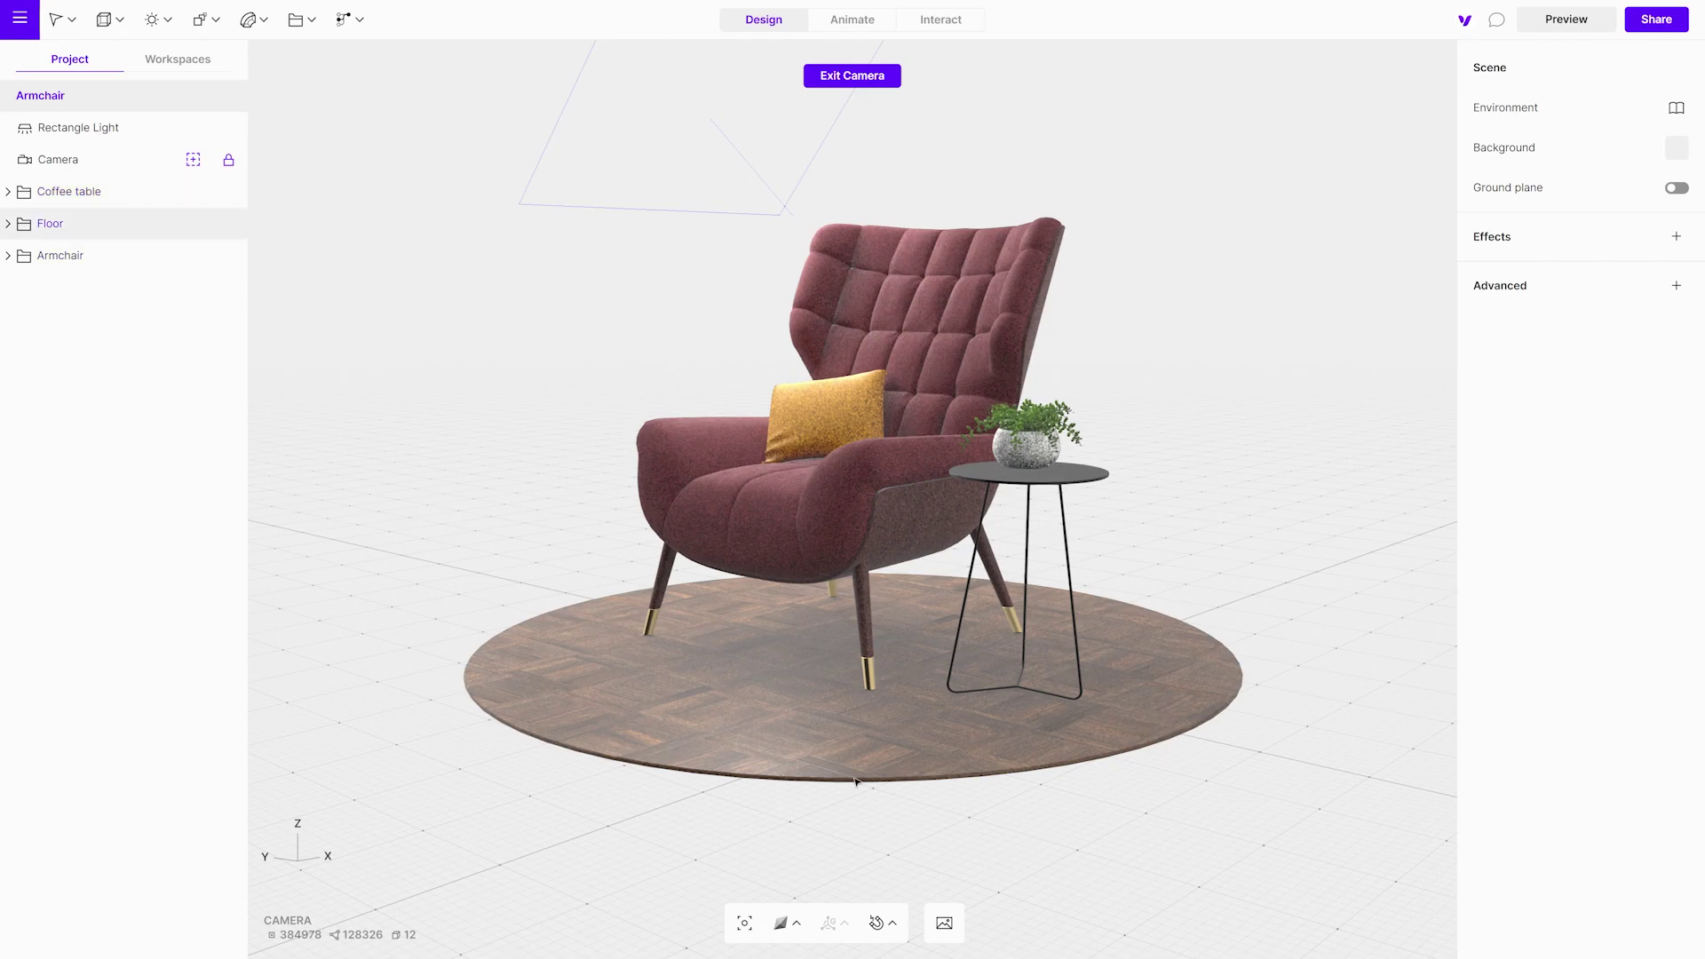
click(786, 923)
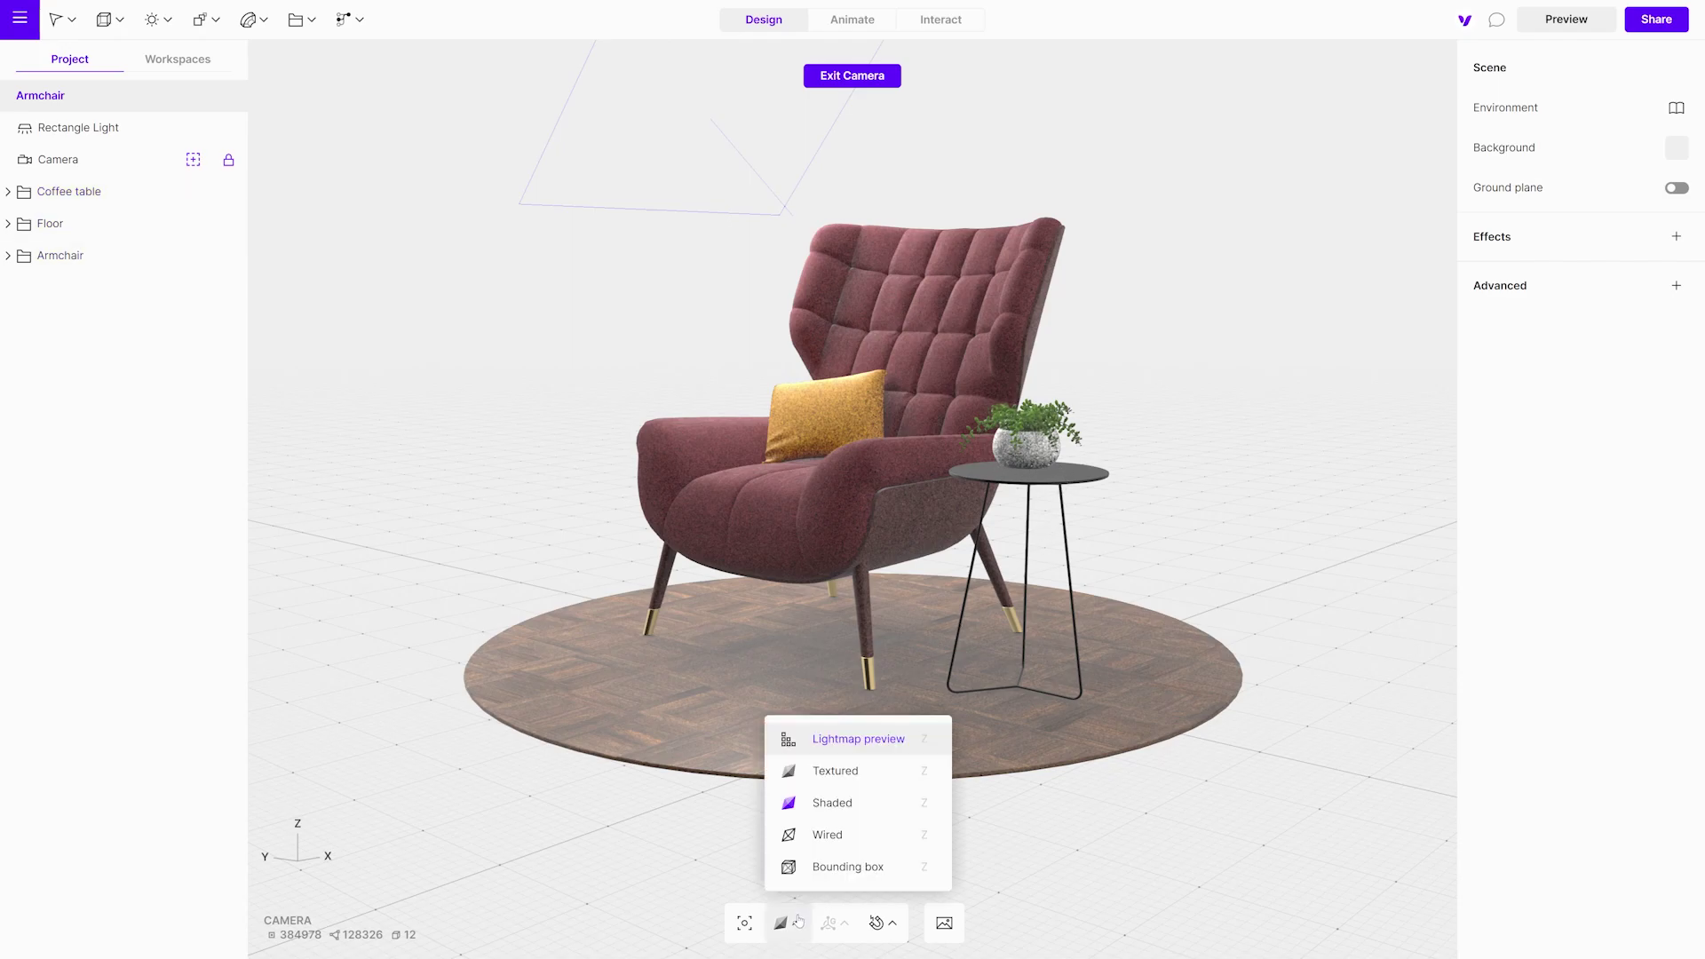
click(847, 772)
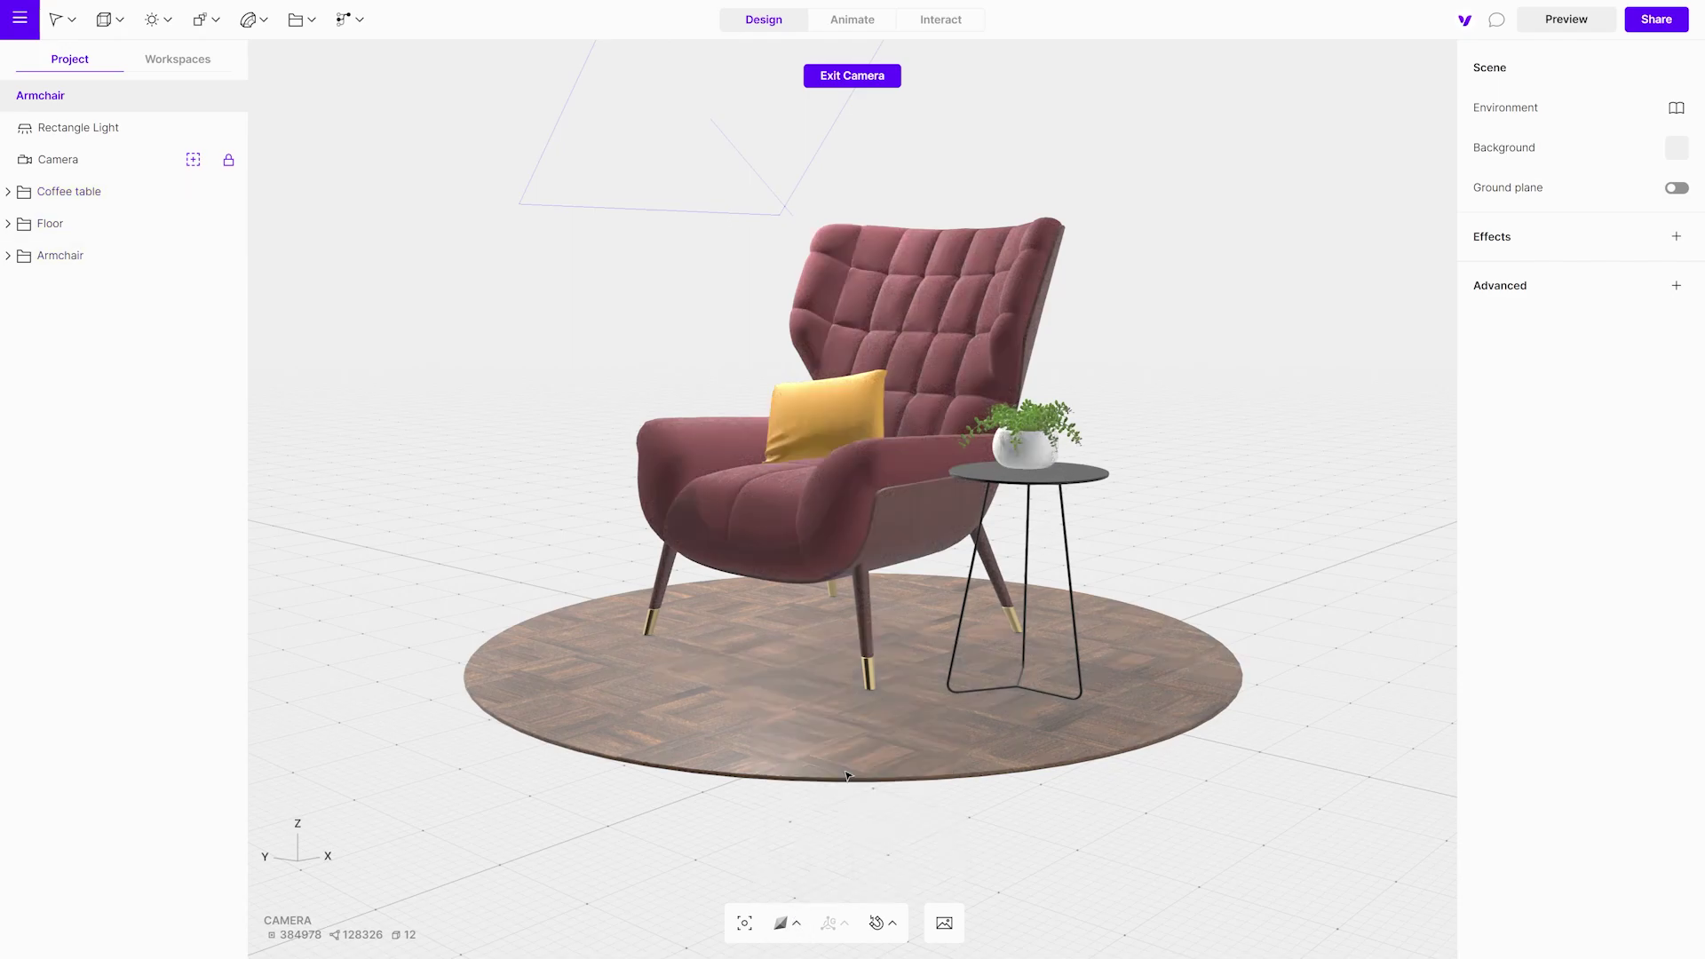
Select the Armchair, Floor and Coffee table groups and set lightmap resolution to Auto
click(131, 256)
shift+click(129, 224)
shift+click(131, 191)
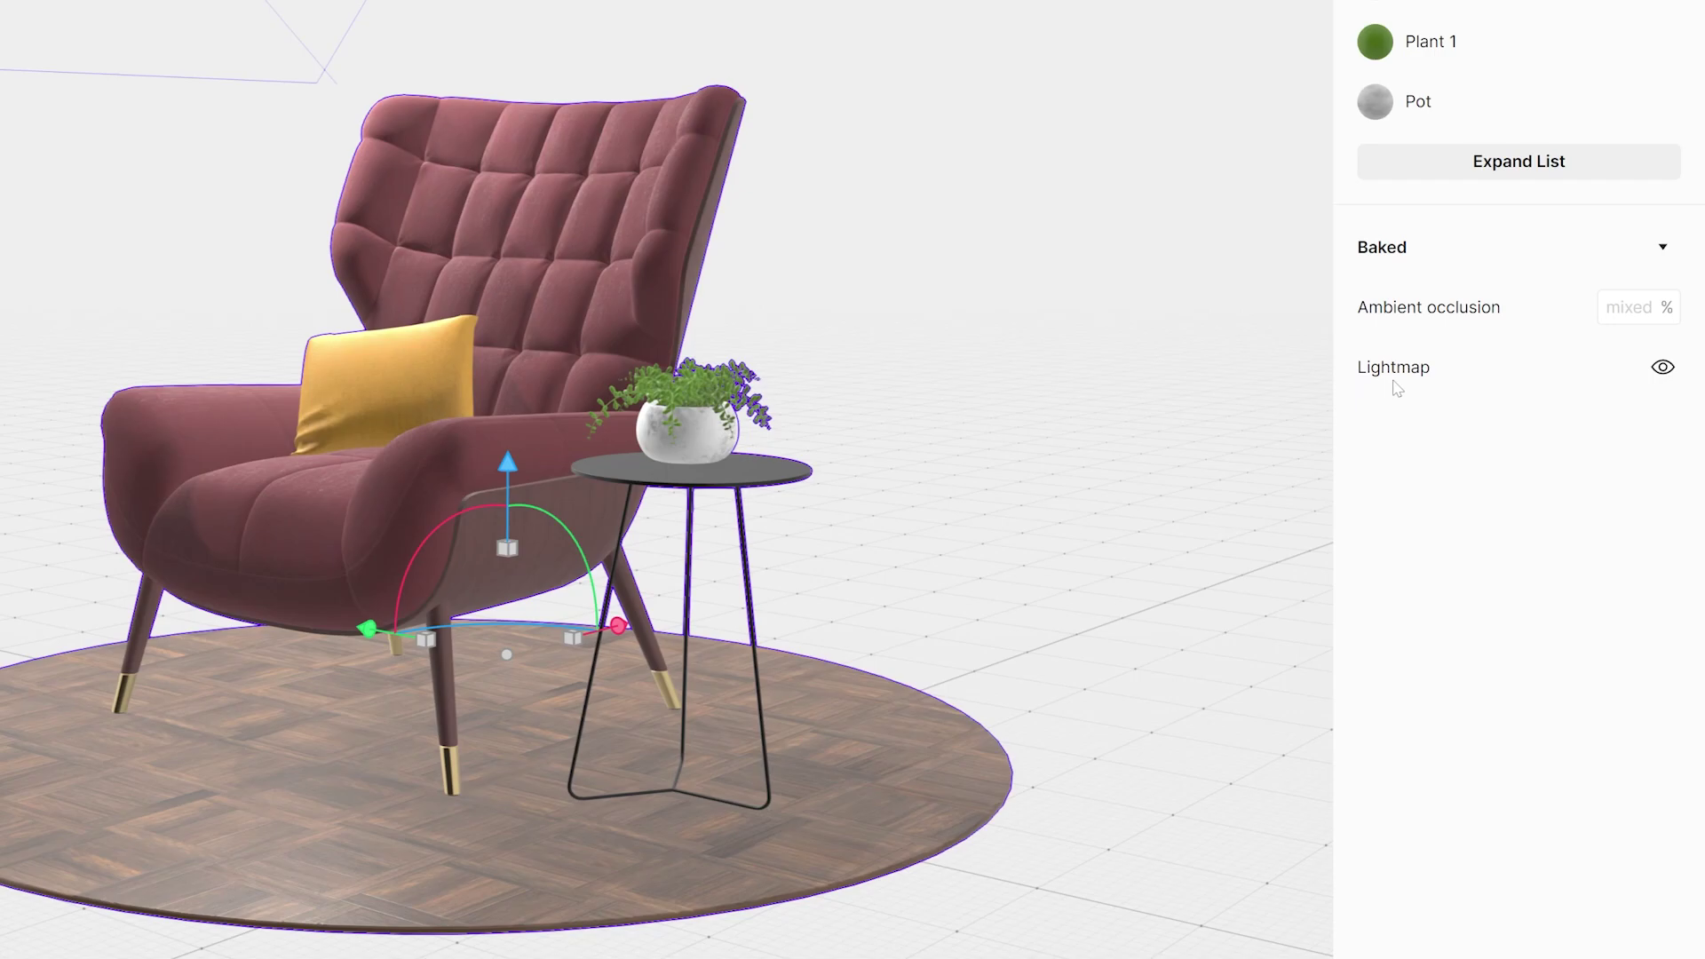
click(1390, 369)
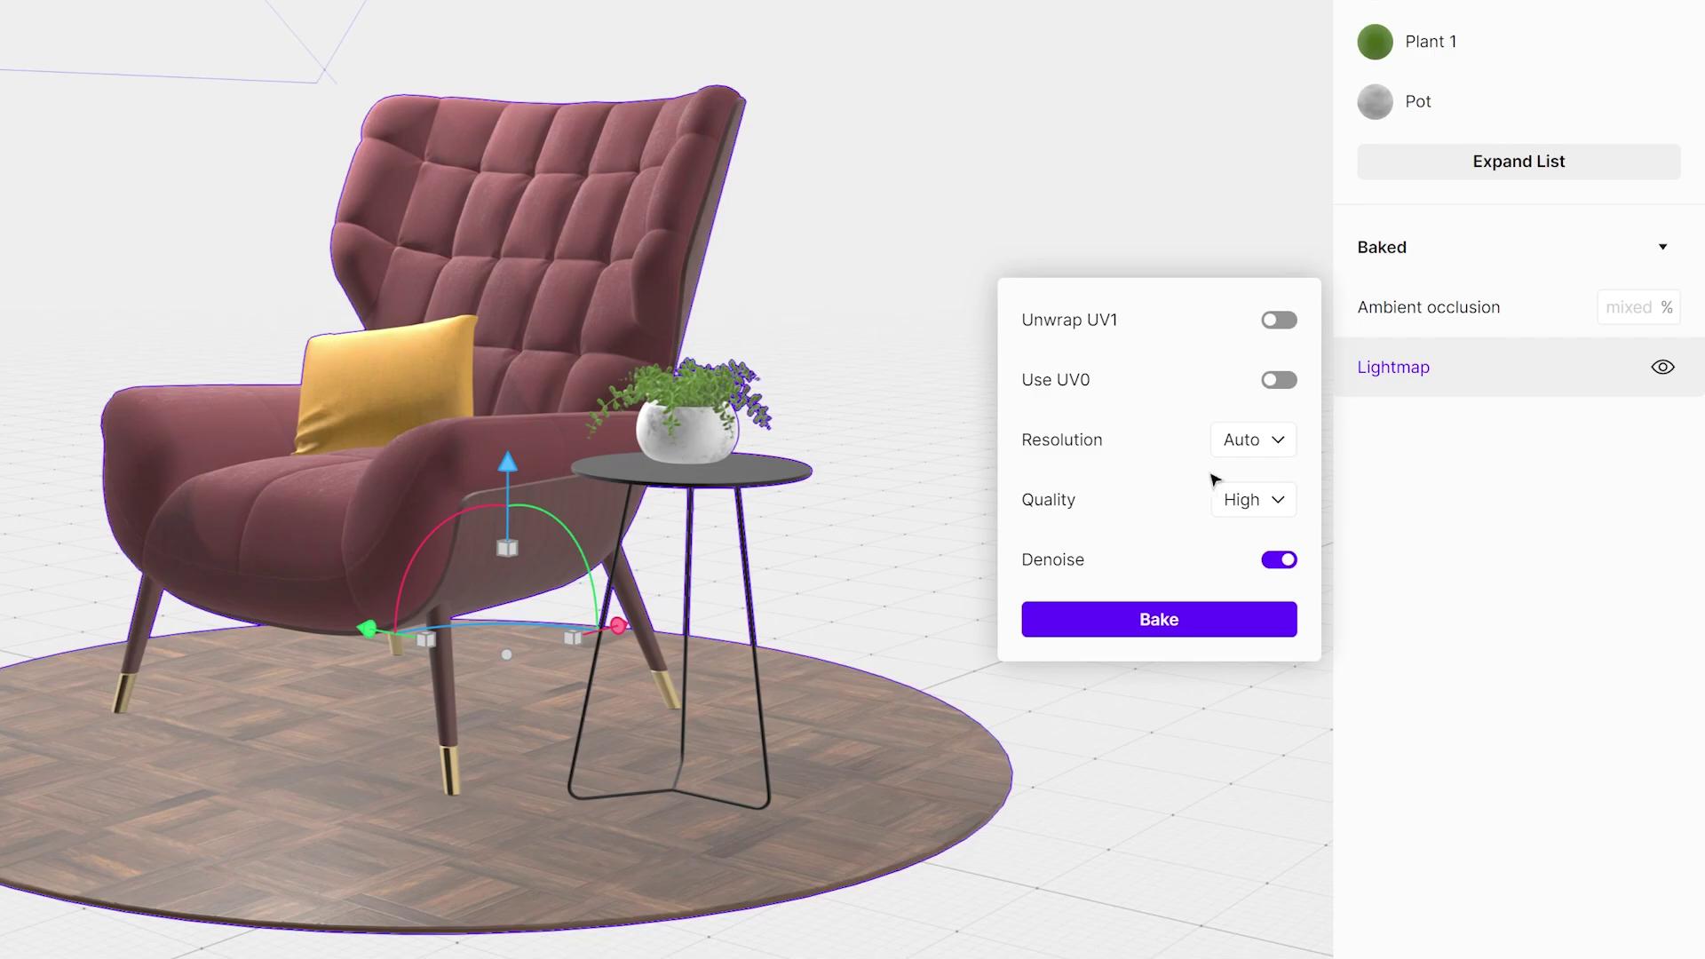
click(1281, 444)
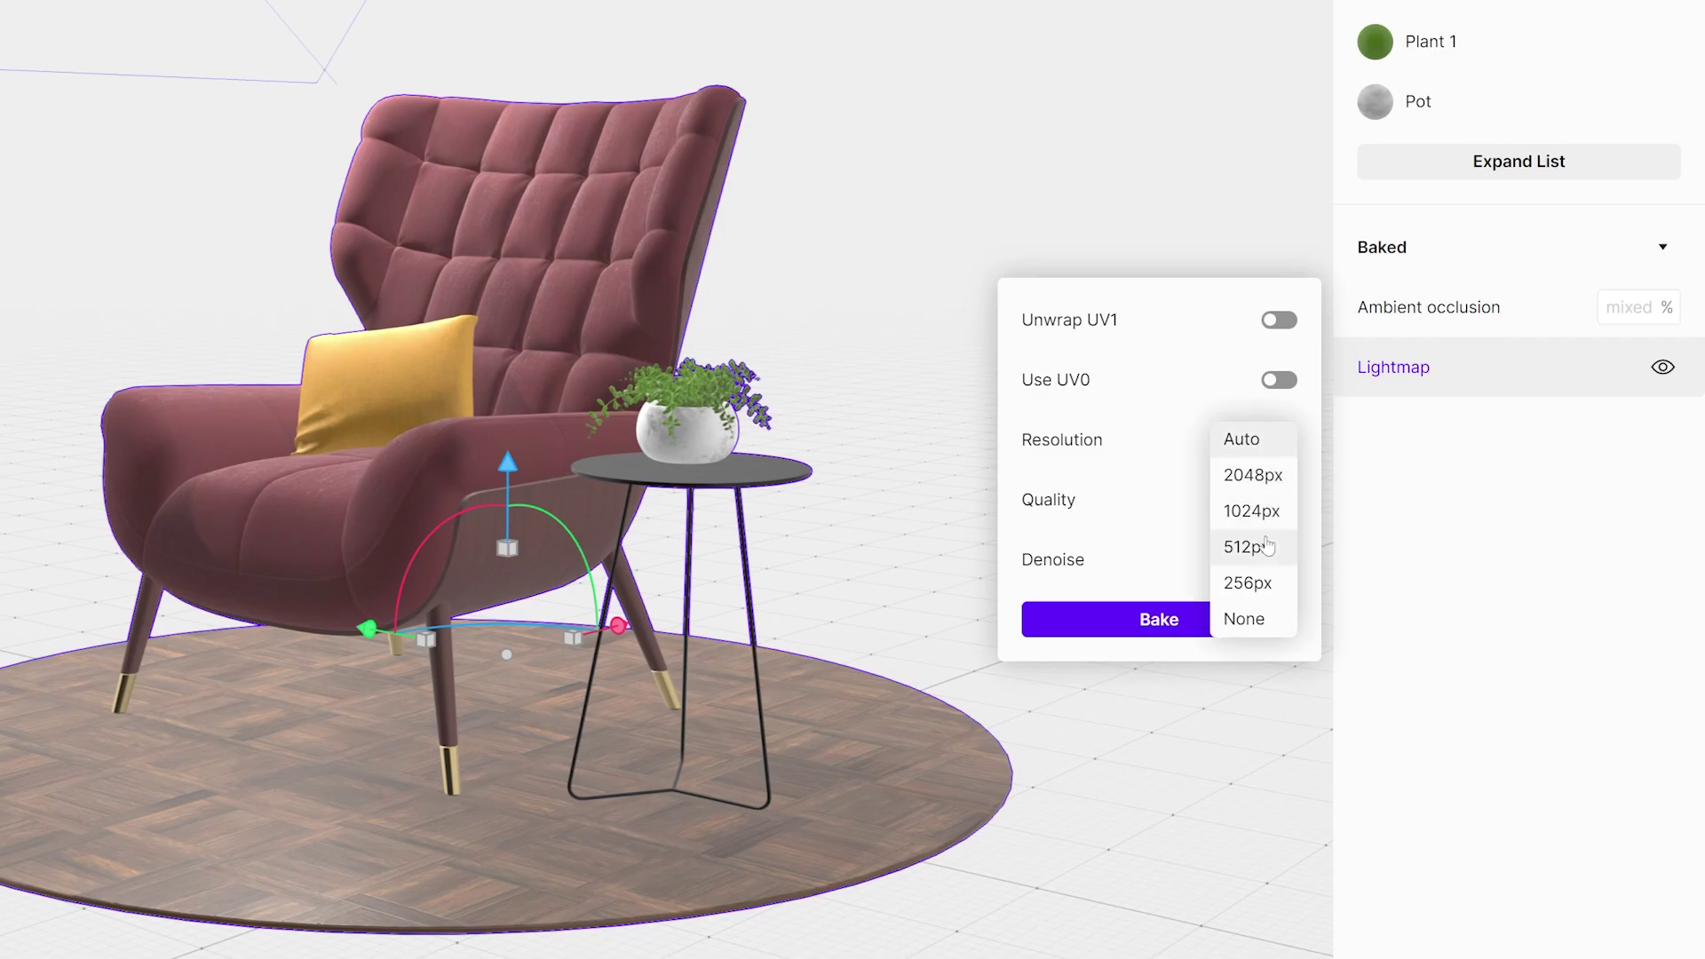
click(1264, 450)
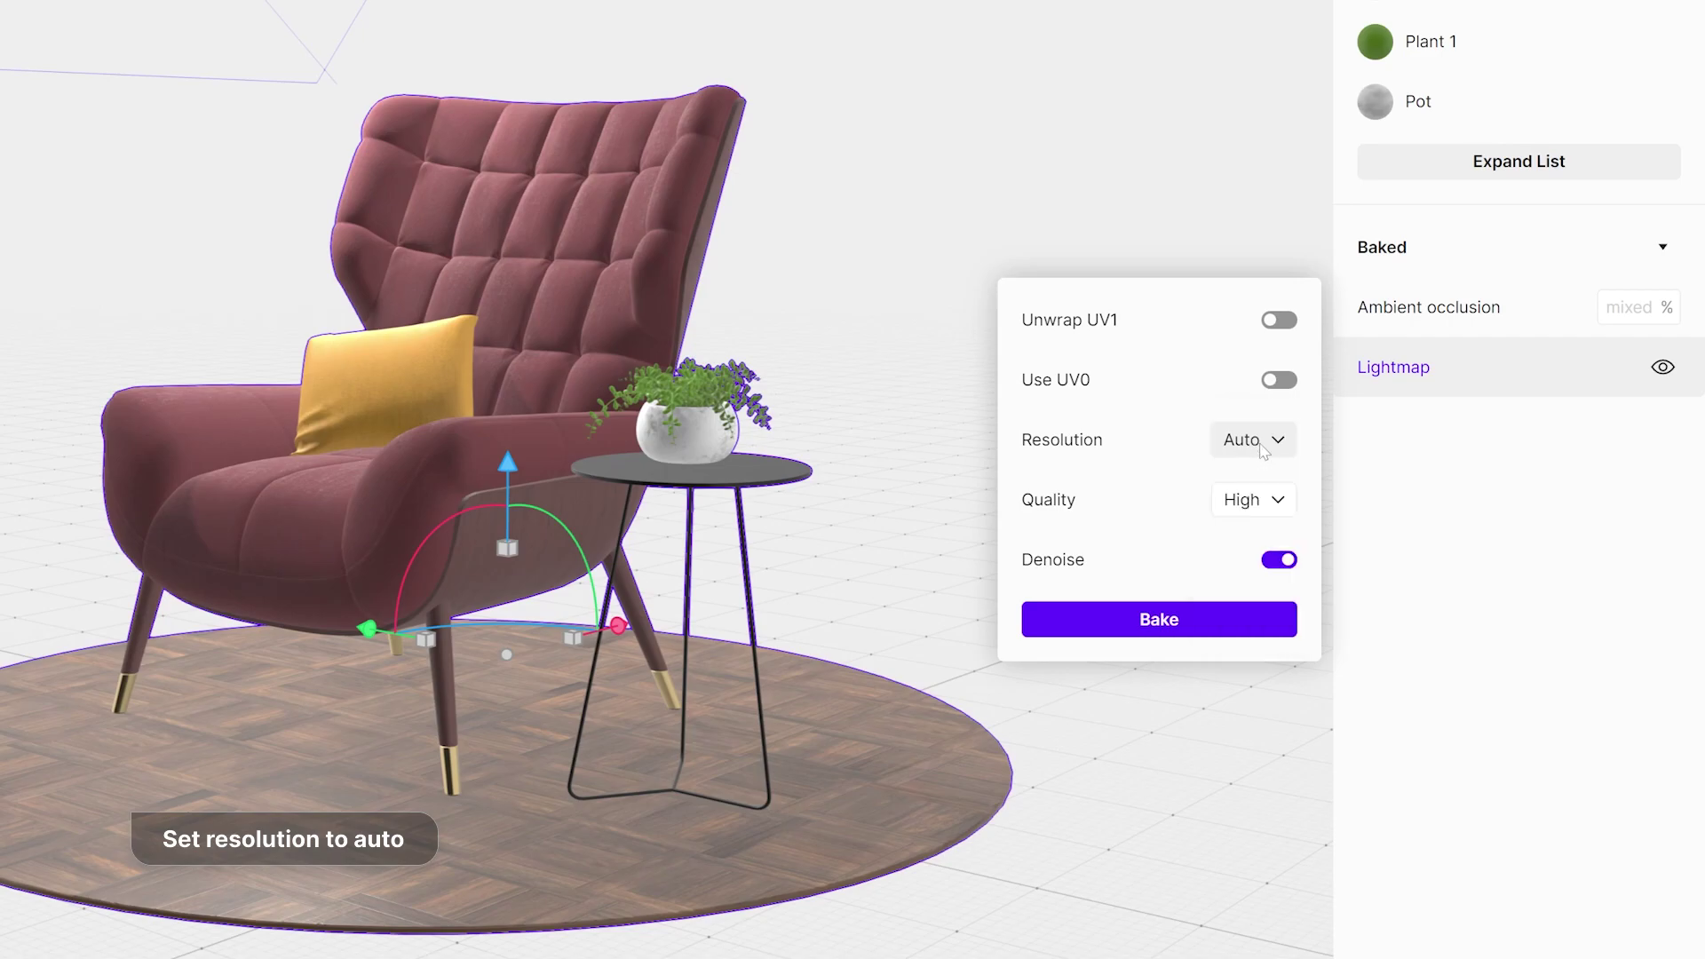
Set the lightmap bake quality to High after trying a custom 600-sample count
click(1275, 510)
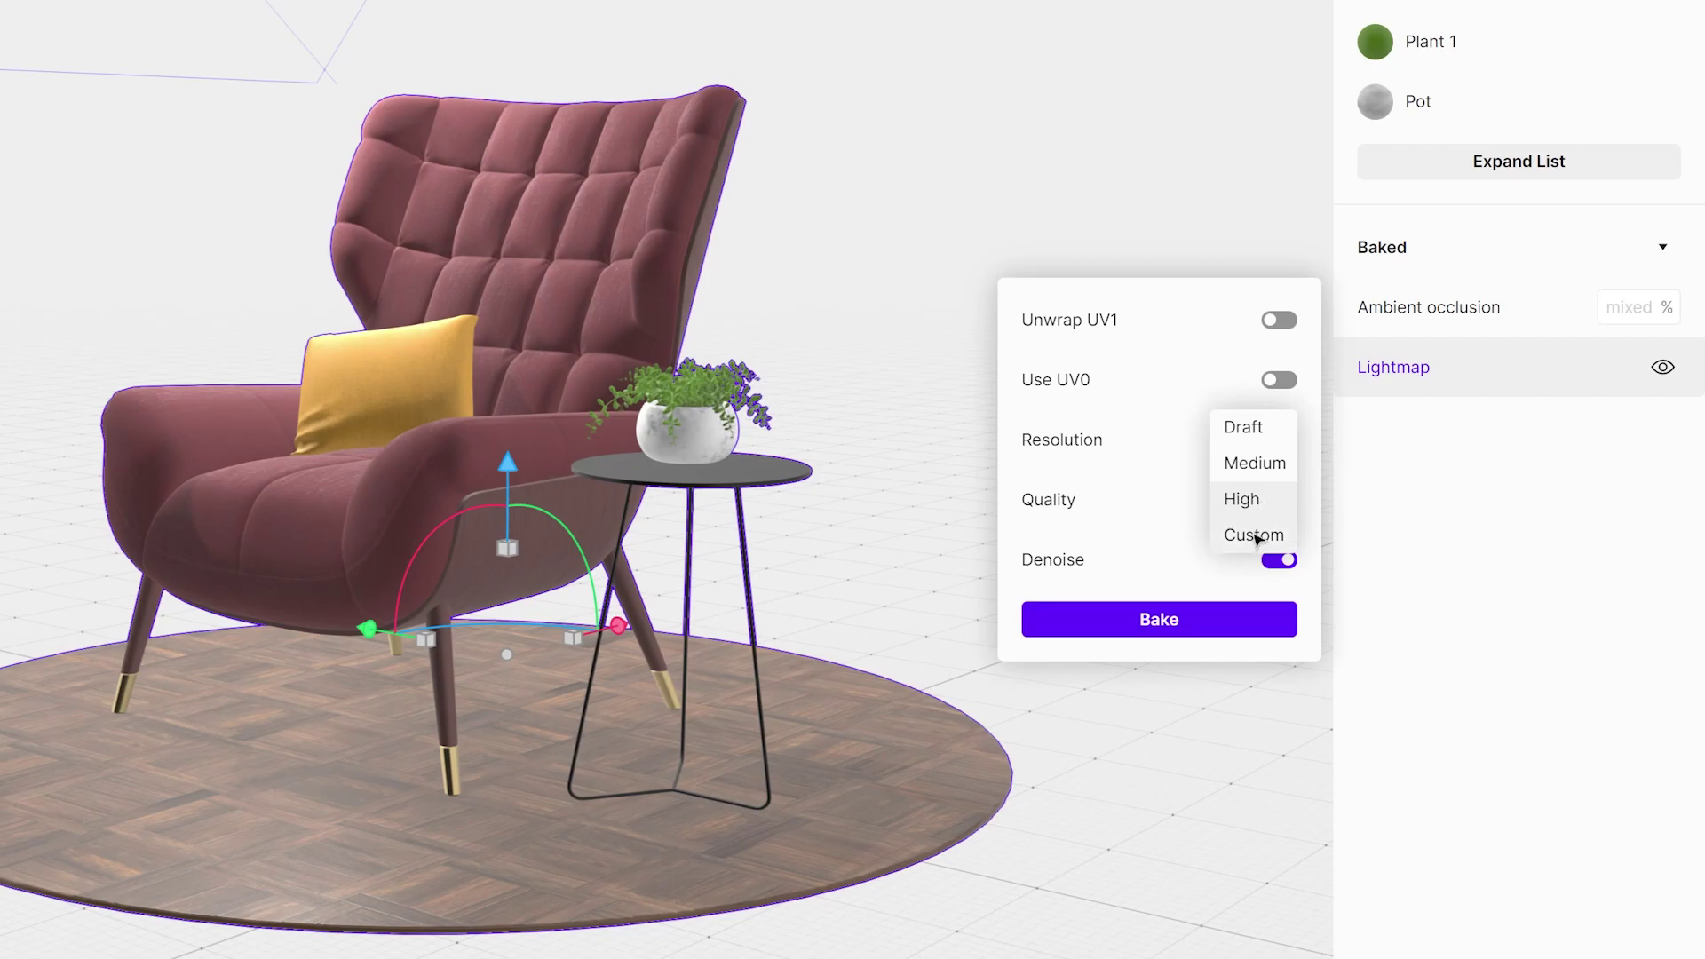
click(1255, 533)
click(1237, 560)
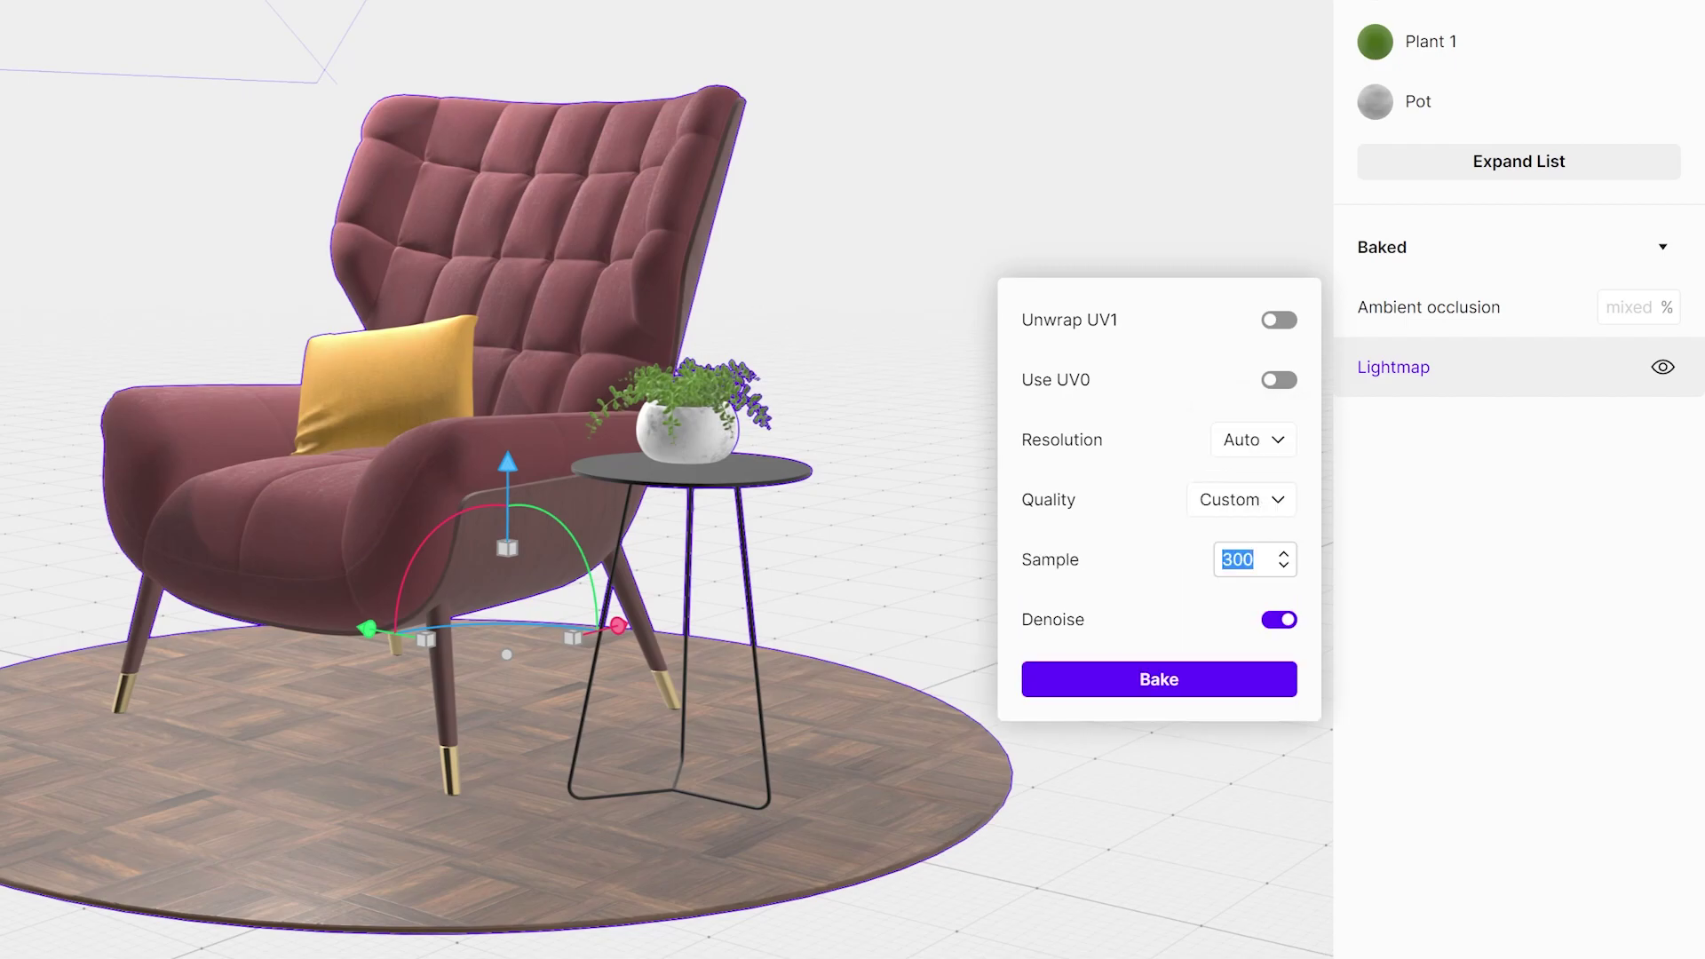
text(6)
click(1187, 559)
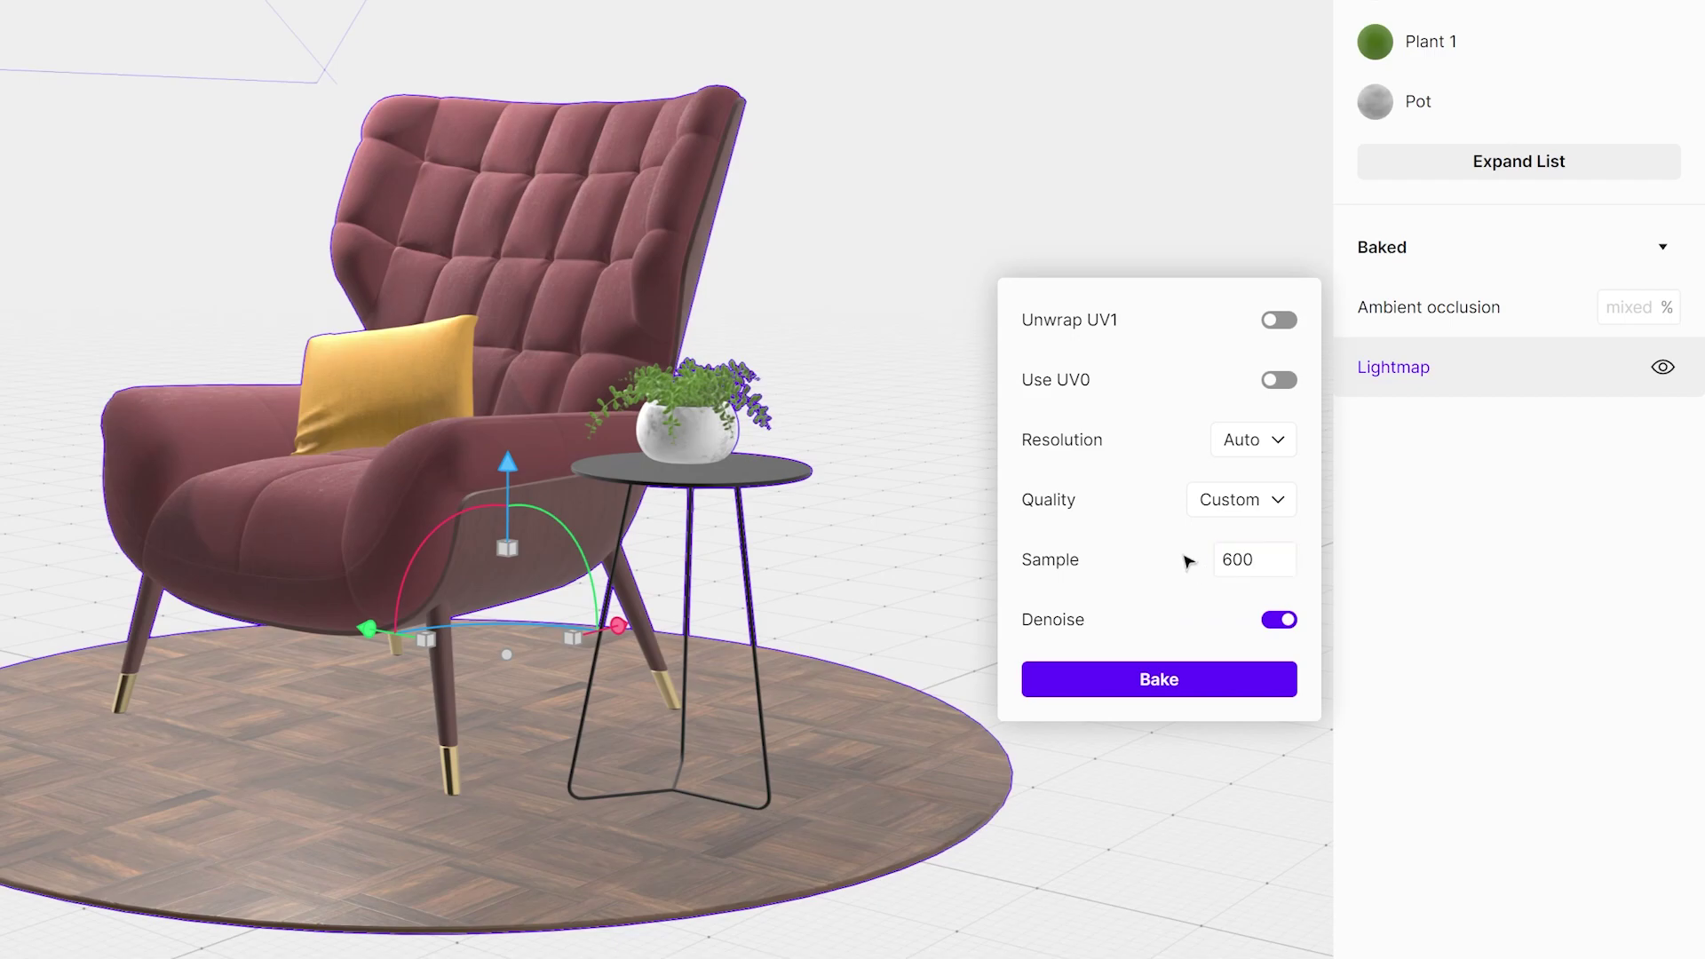
click(1275, 500)
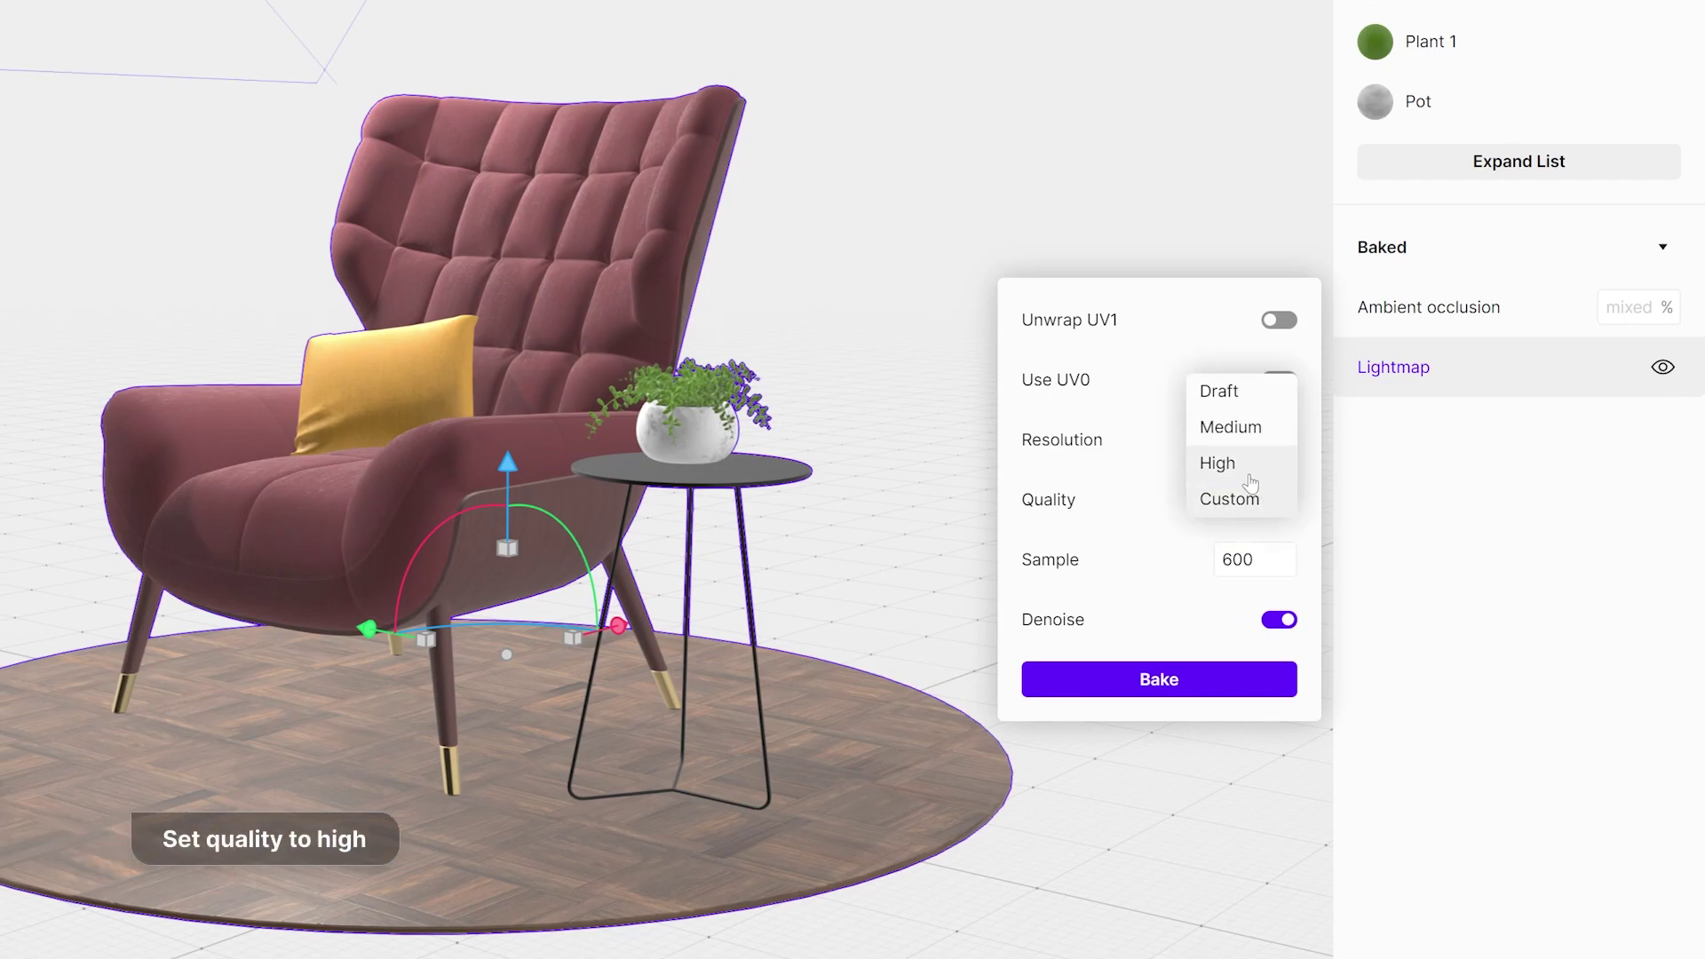
click(1217, 463)
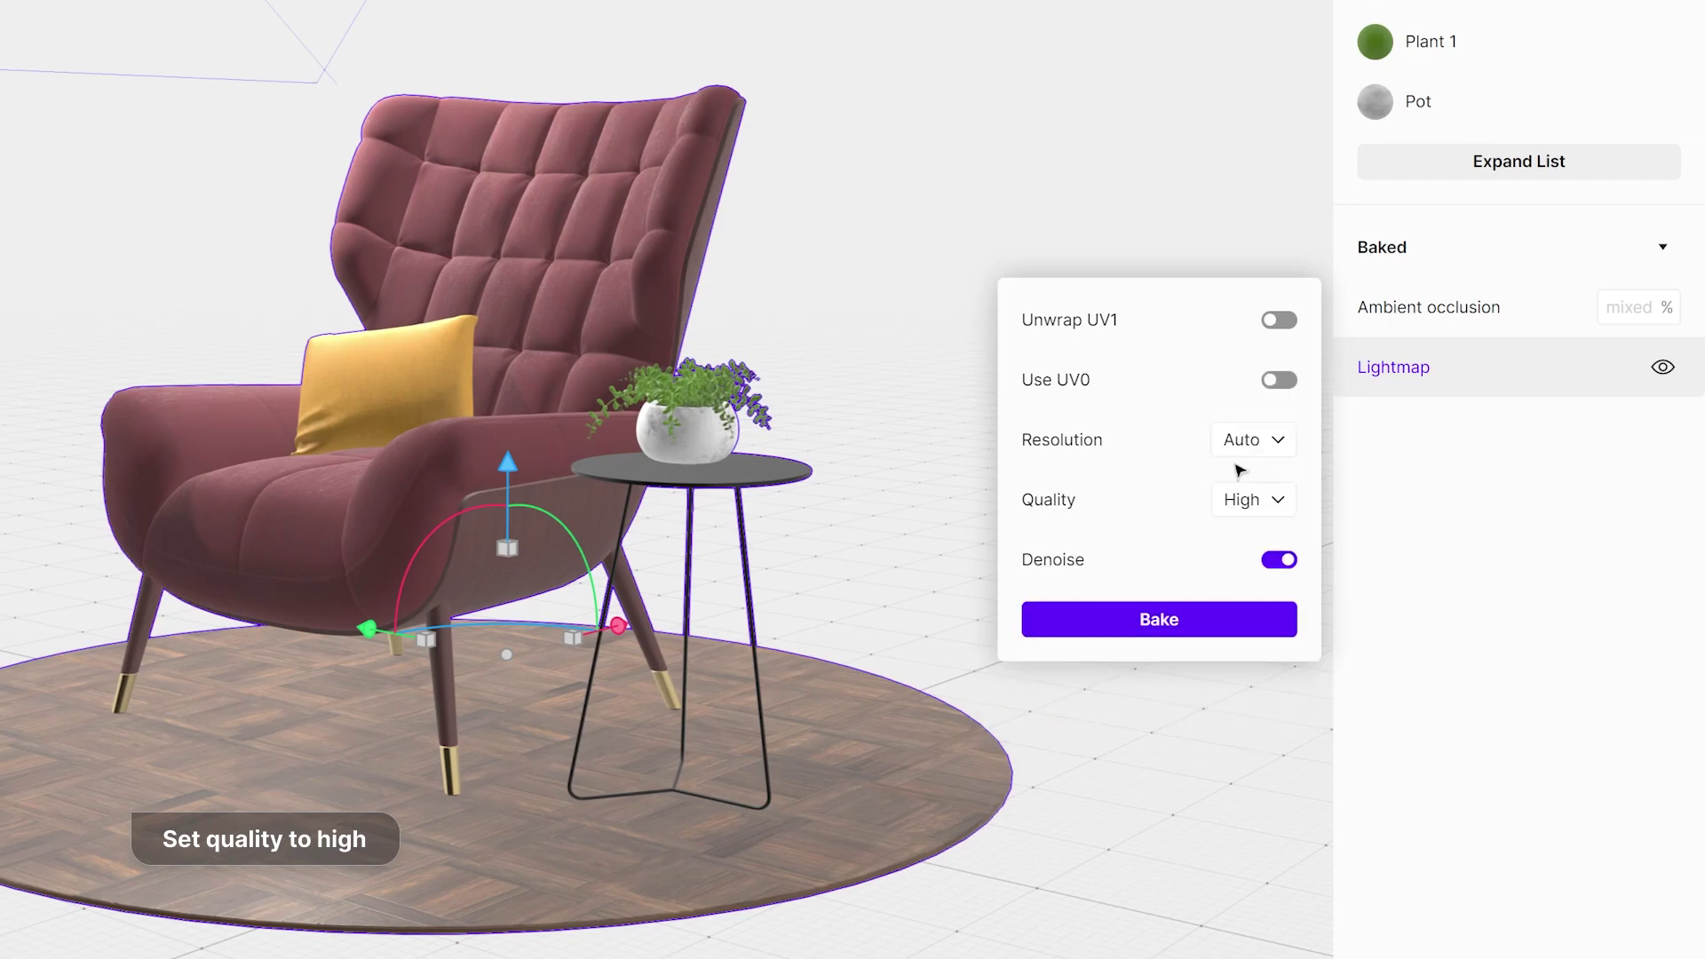
Bake the lightmap, then orbit the preview to check the chair's side and back
click(1163, 626)
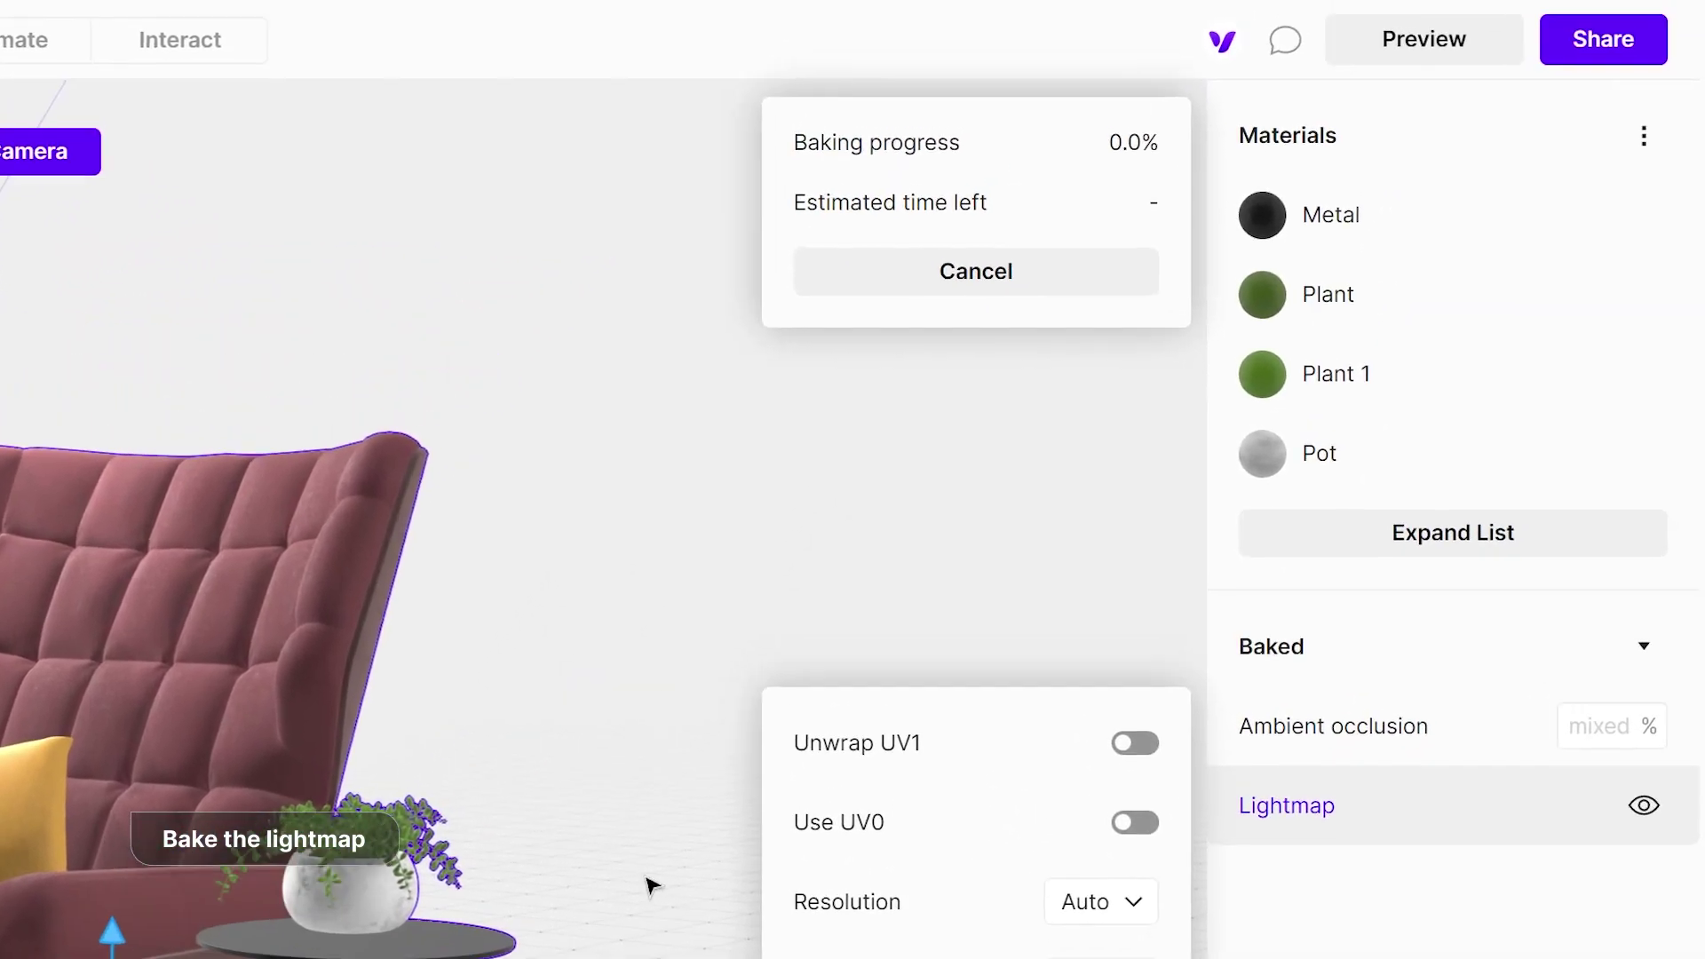
click(904, 413)
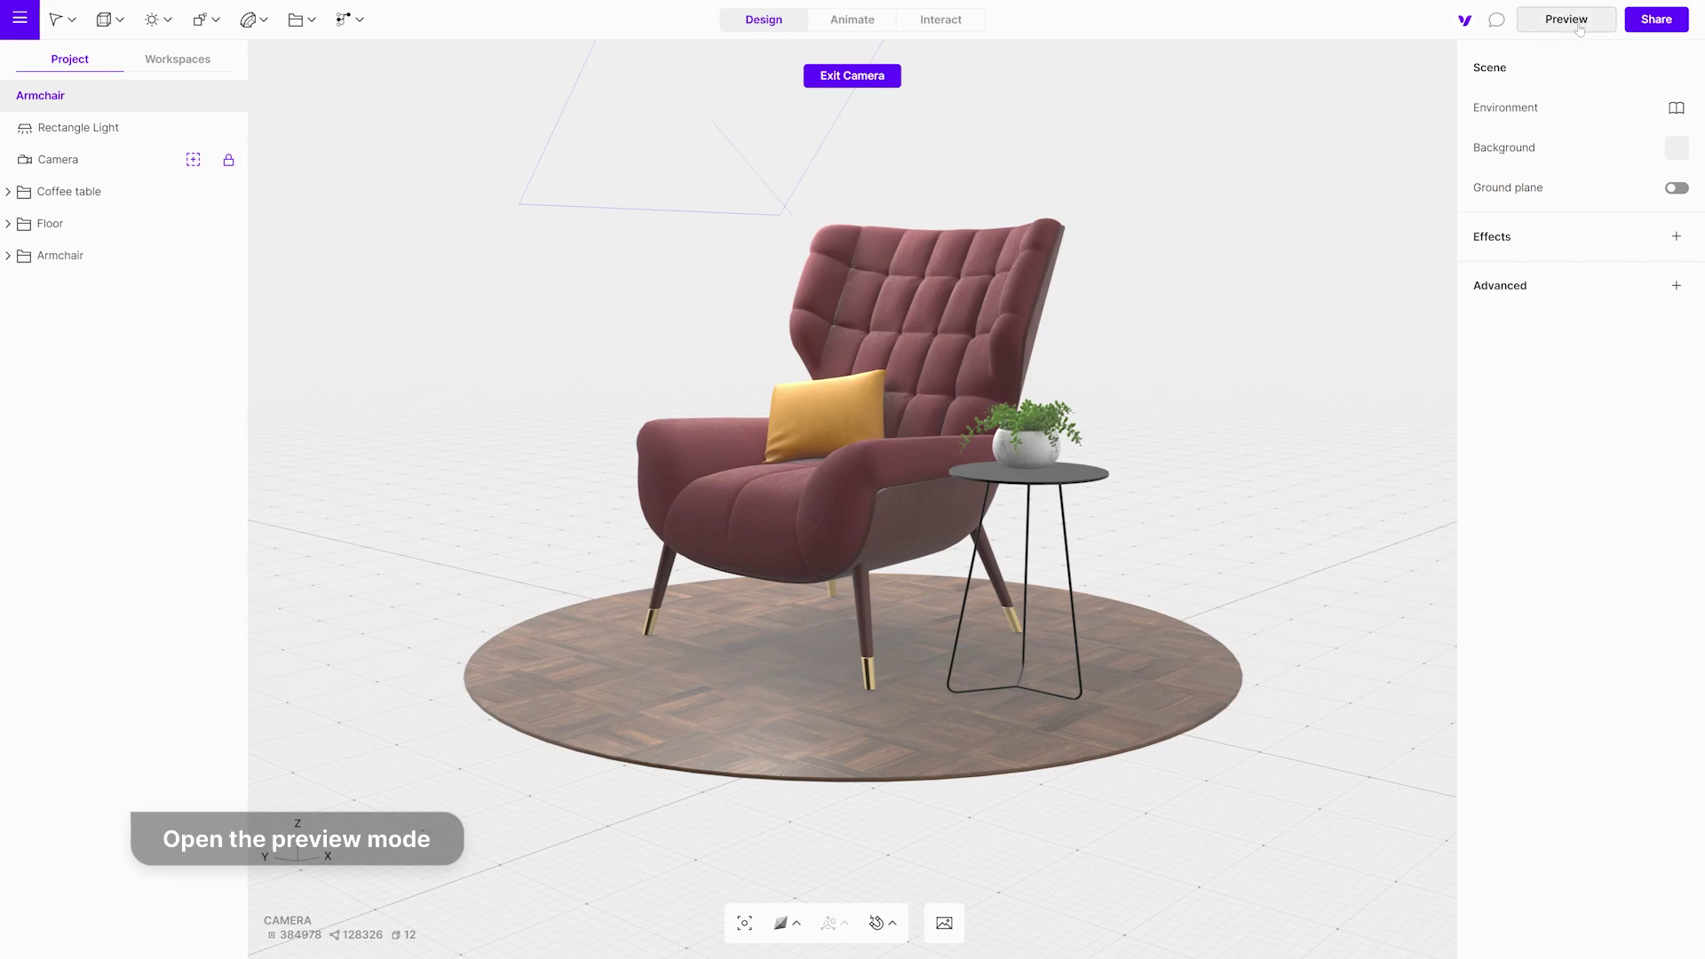
click(1573, 21)
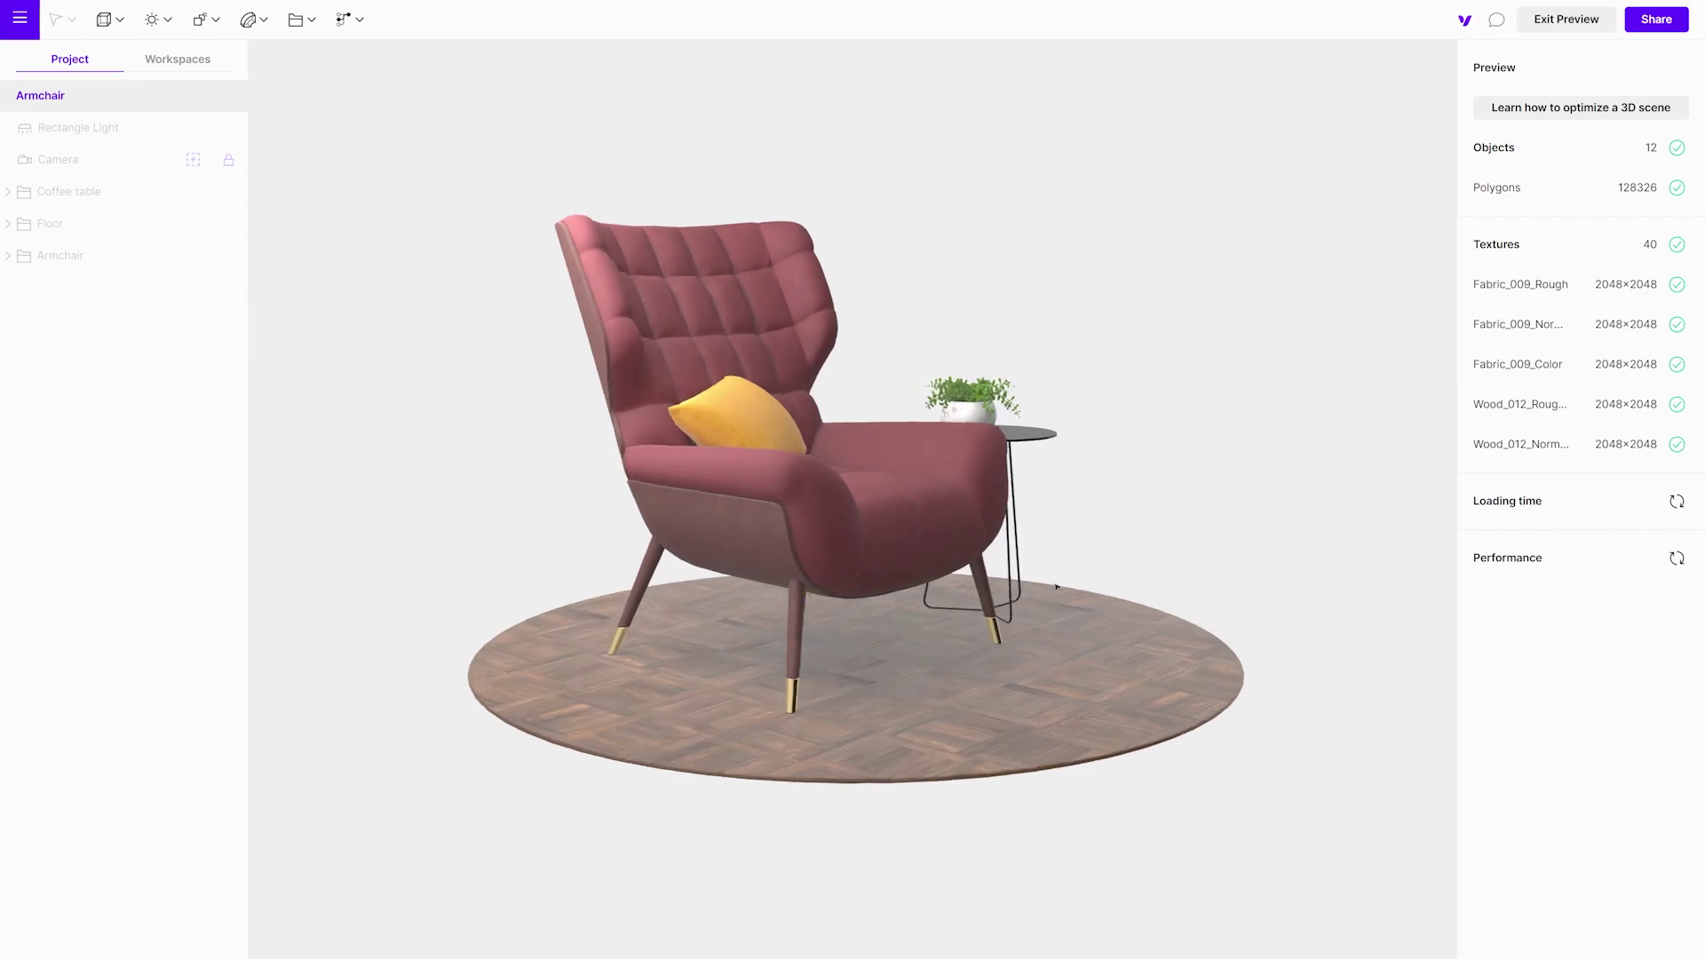
drag(800, 586, 613, 578)
Select all scene objects and bake ambient occlusion at High quality with denoise on
key(Escape)
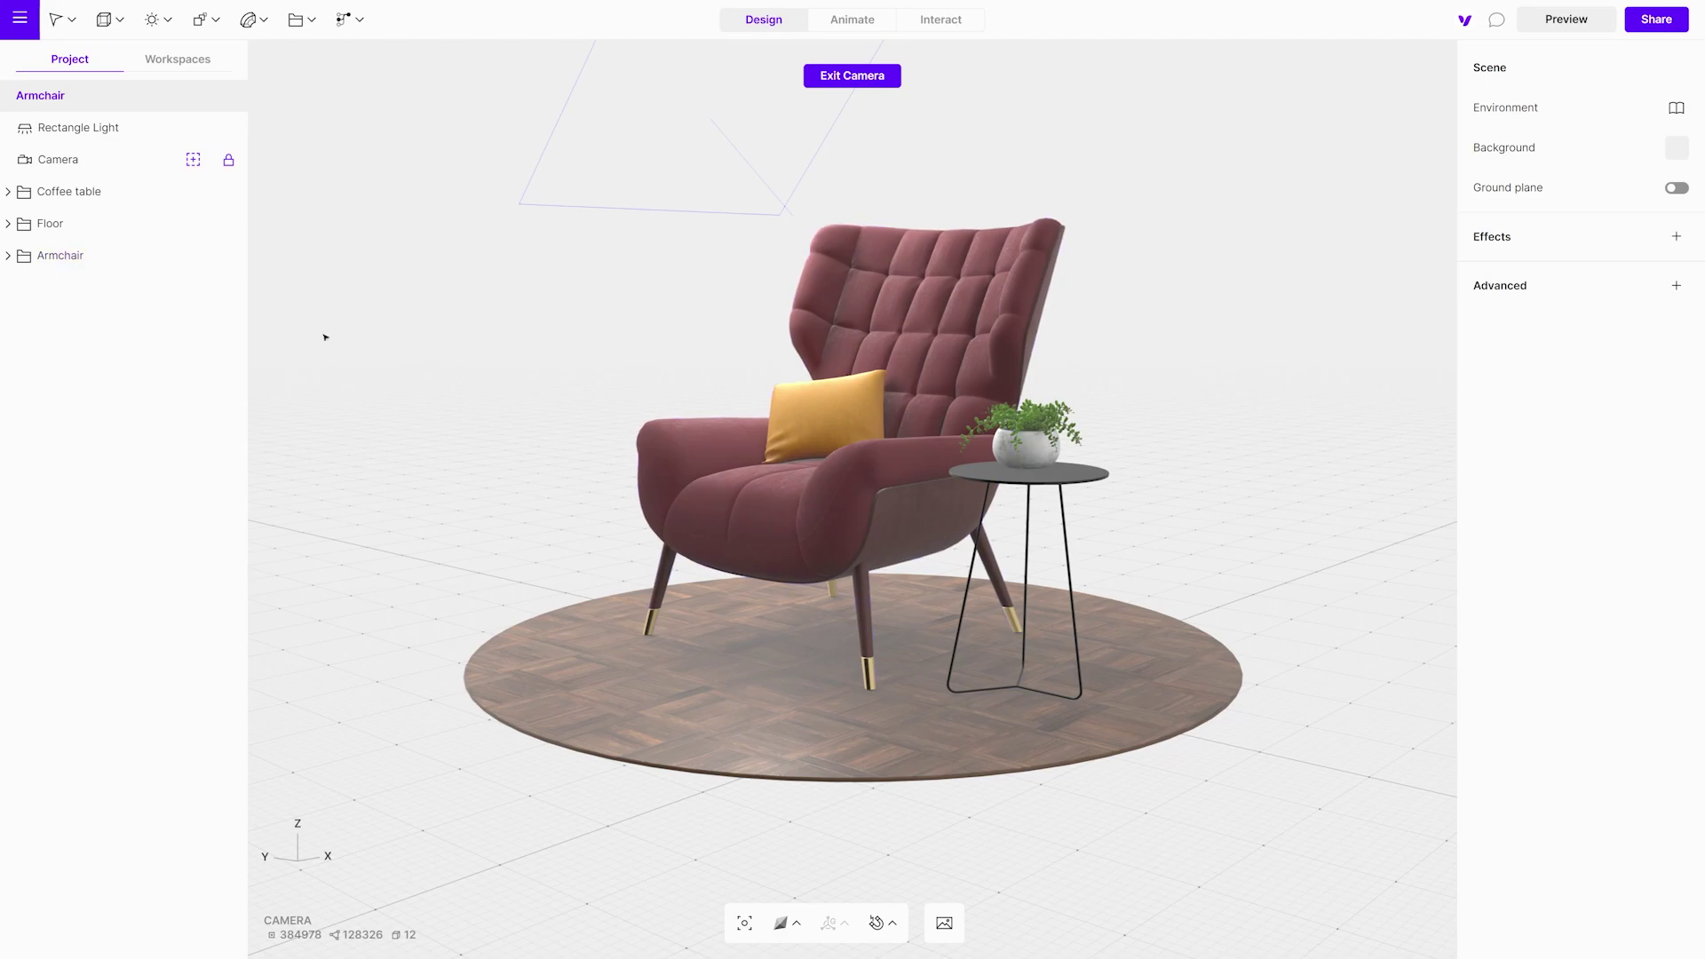
click(145, 258)
shift+click(149, 223)
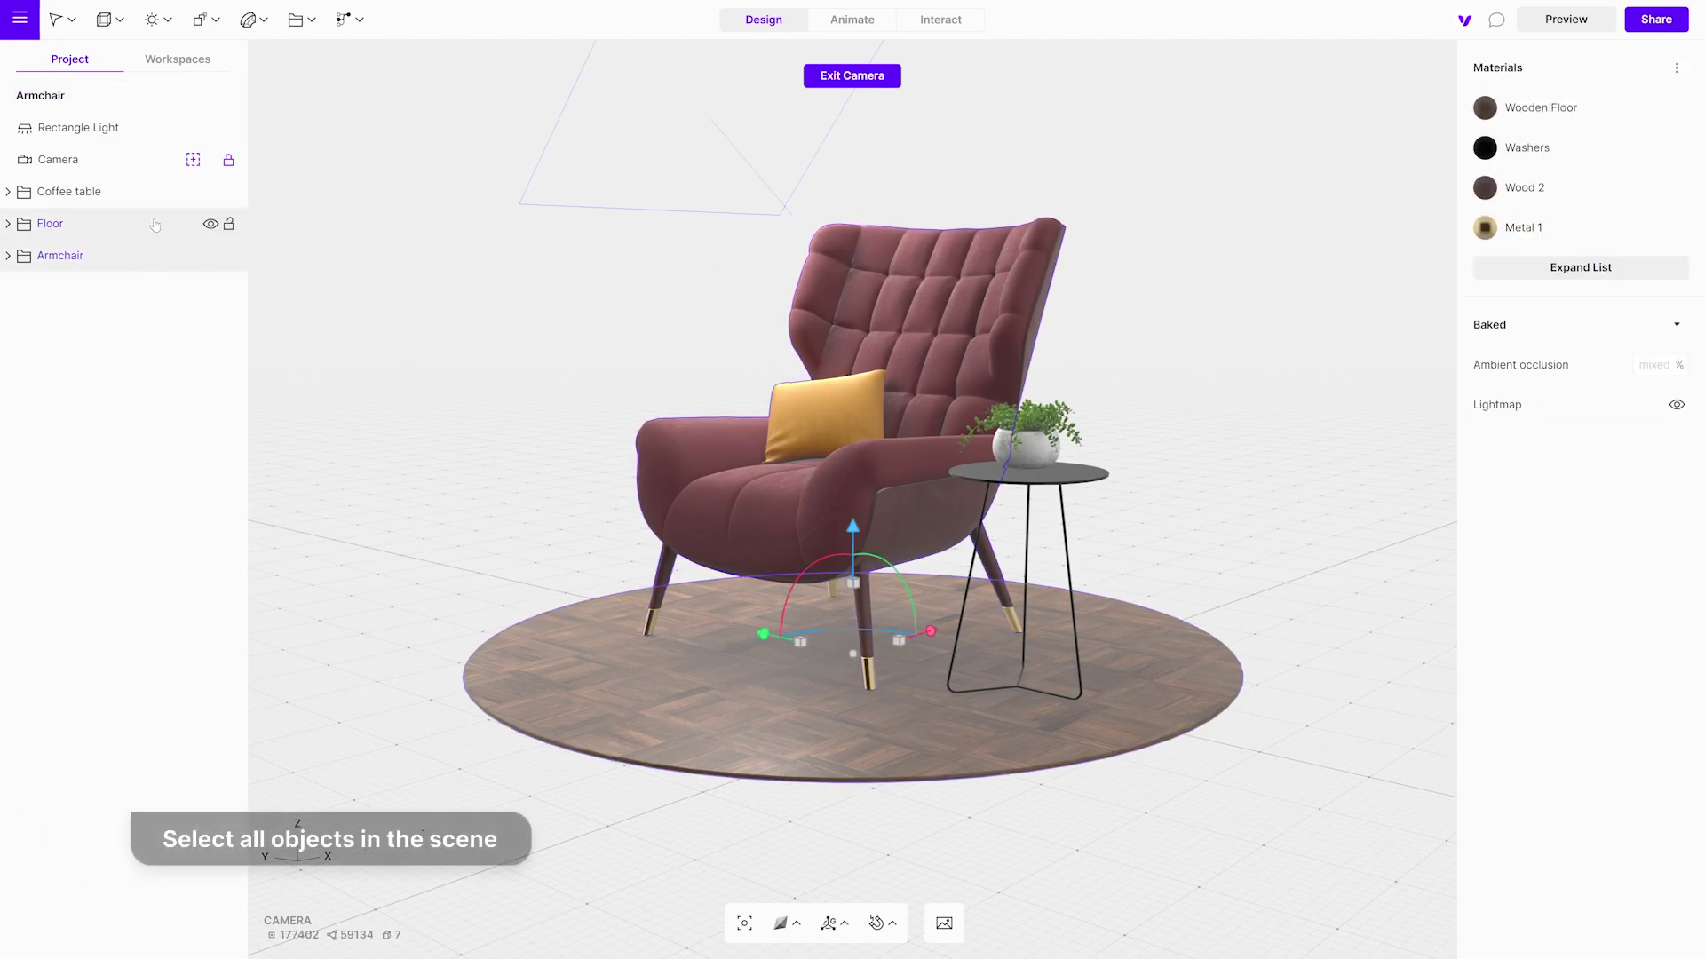
shift+click(154, 203)
key(ctrl+a)
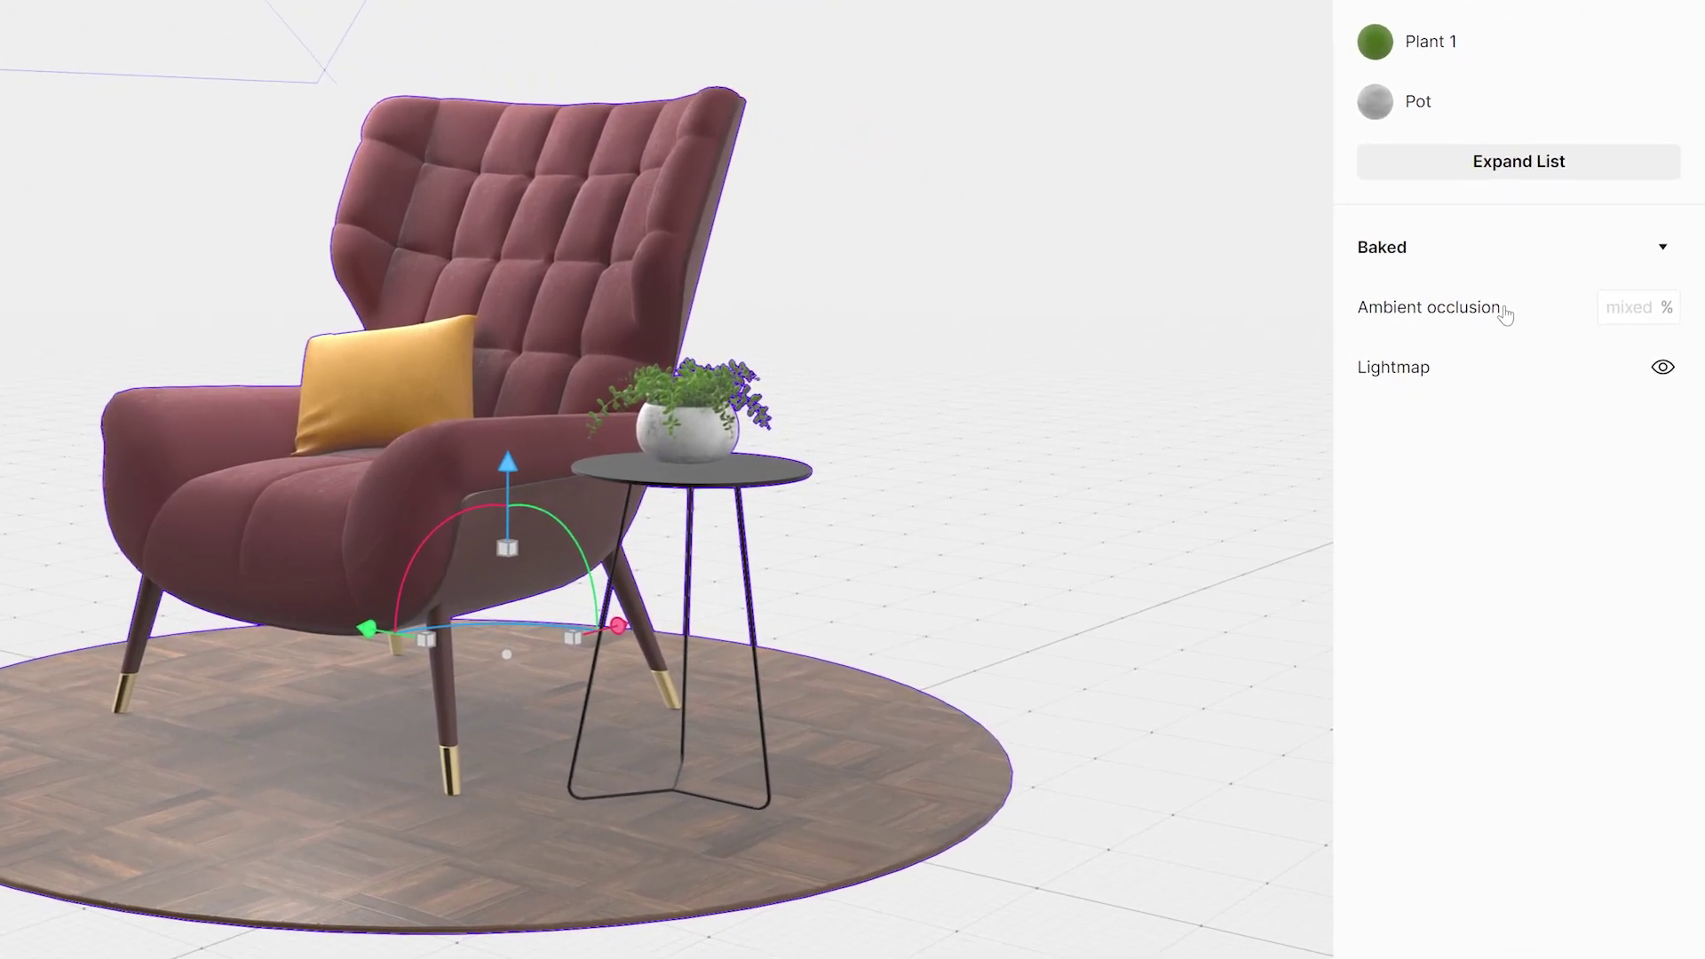
click(1504, 313)
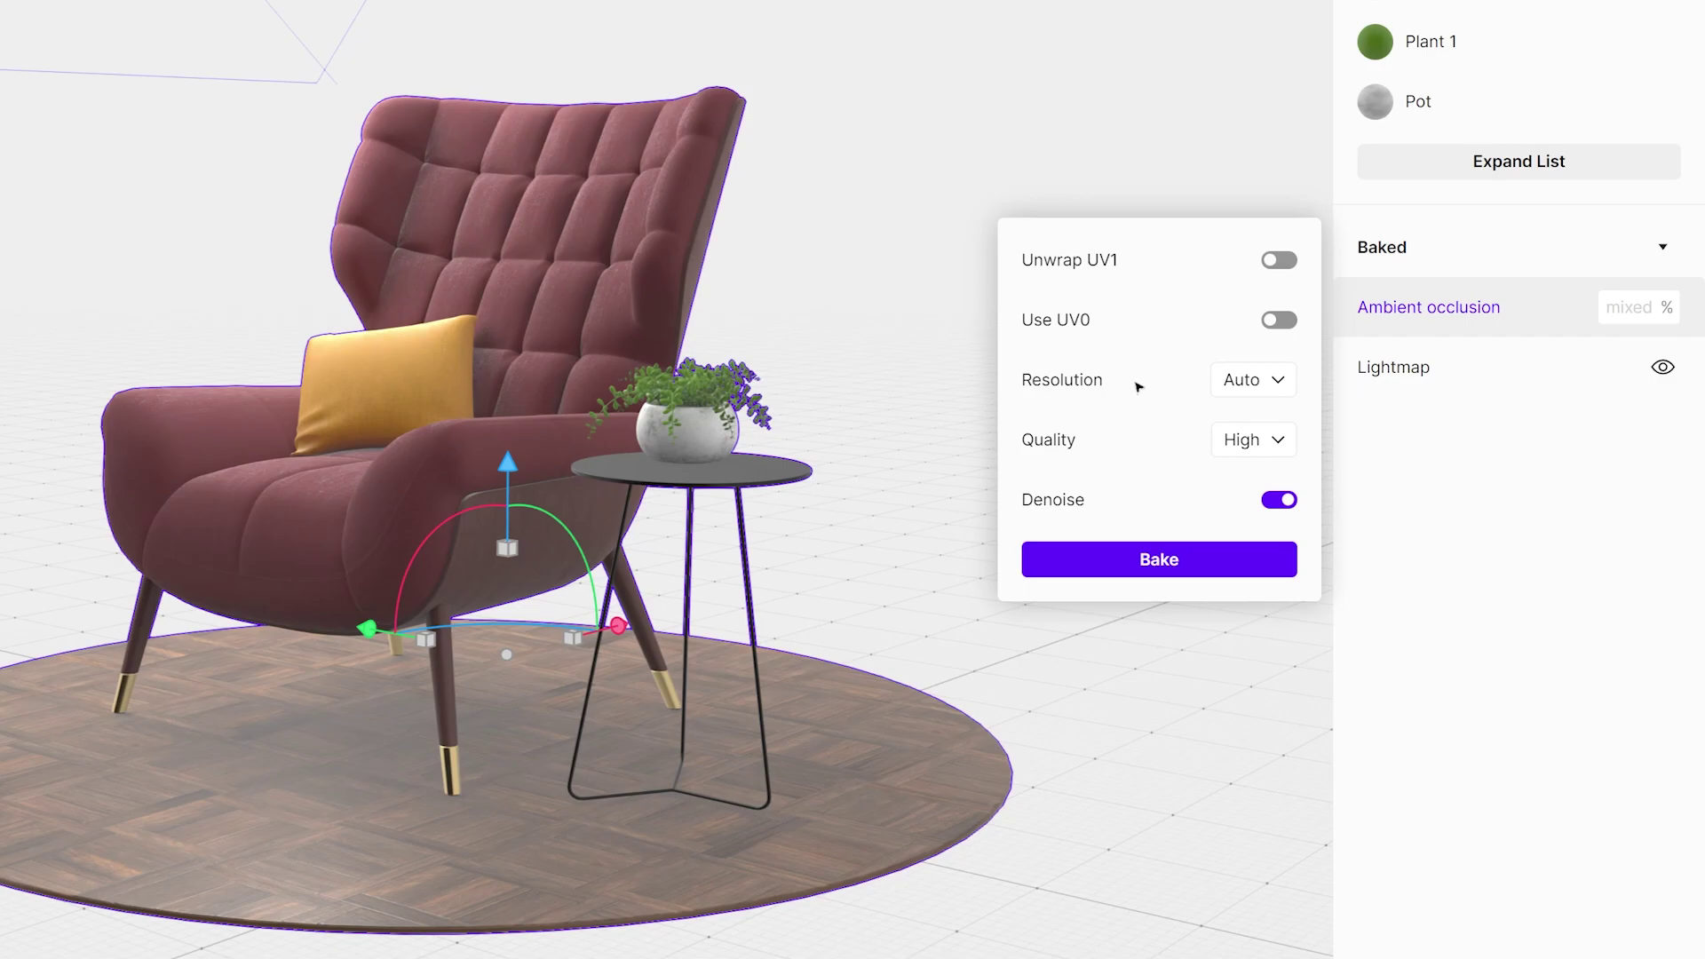
click(1285, 451)
click(1254, 444)
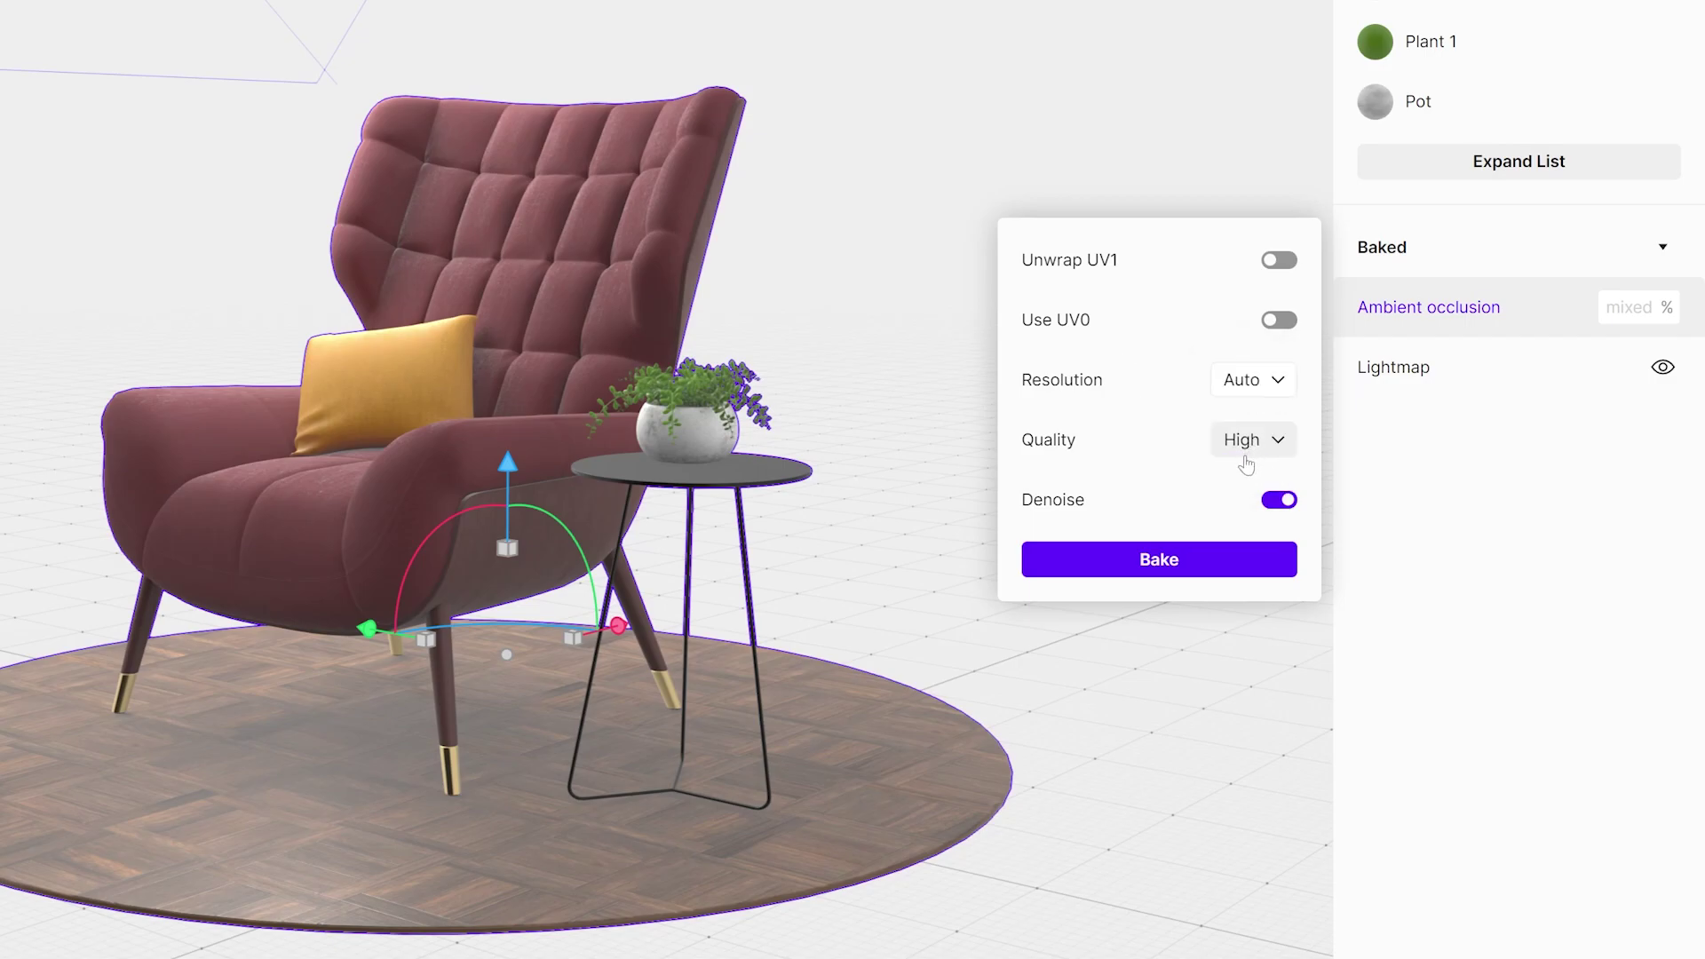
click(1172, 562)
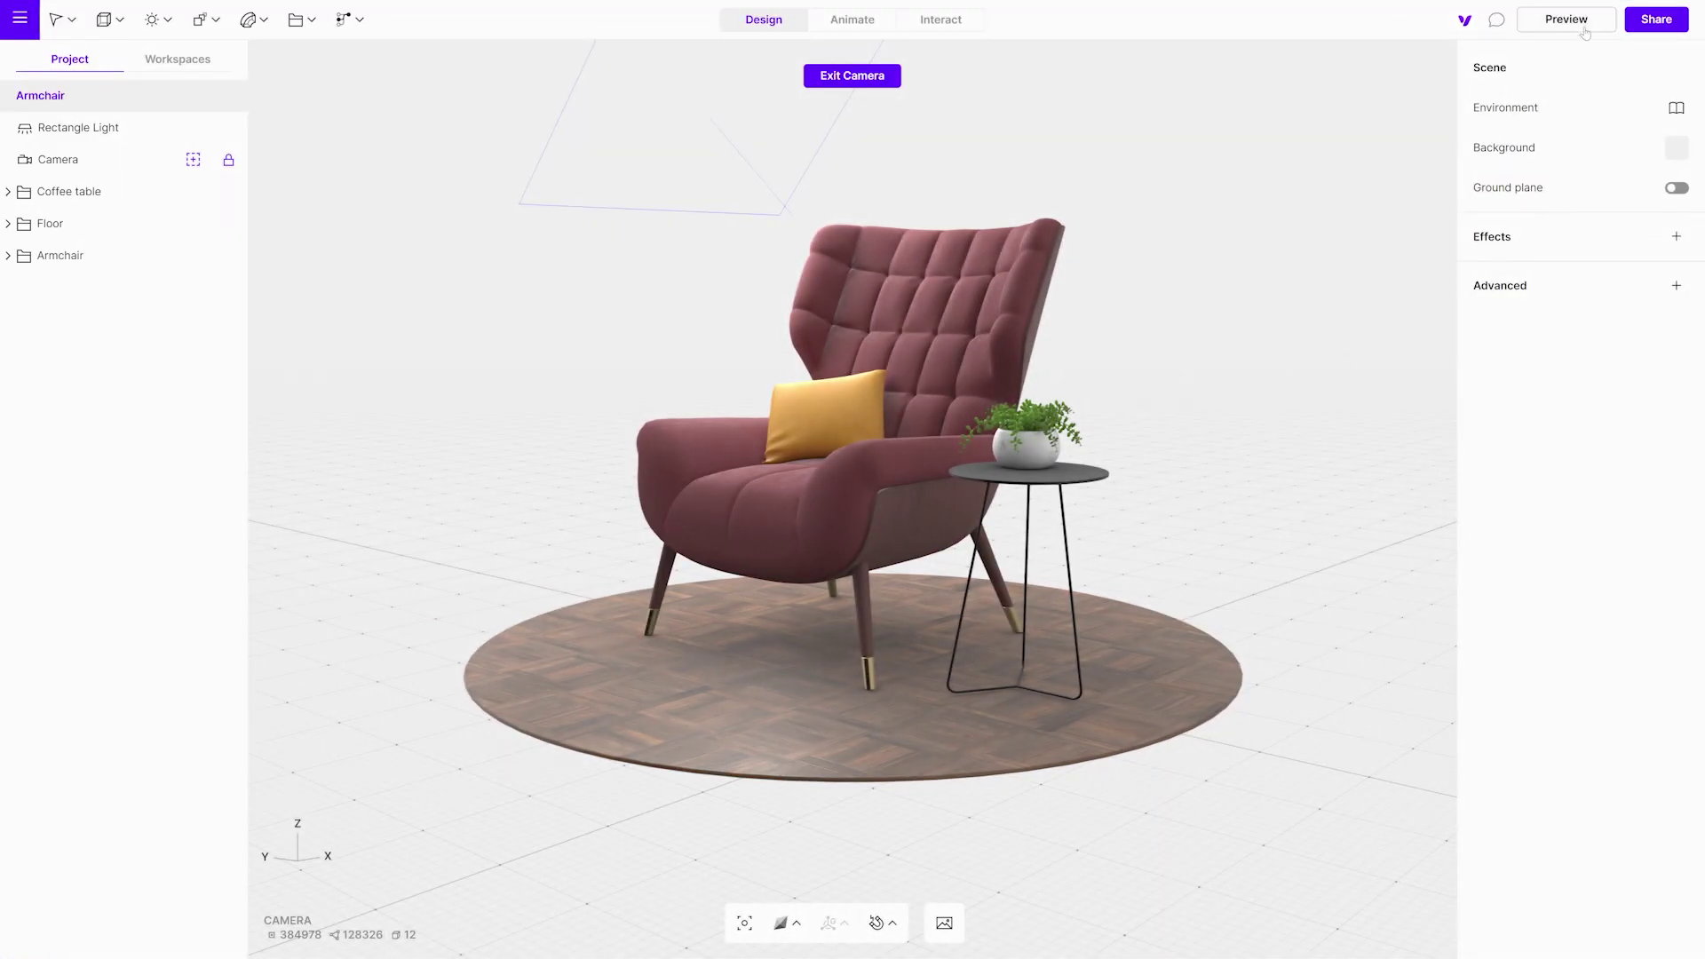
click(1566, 19)
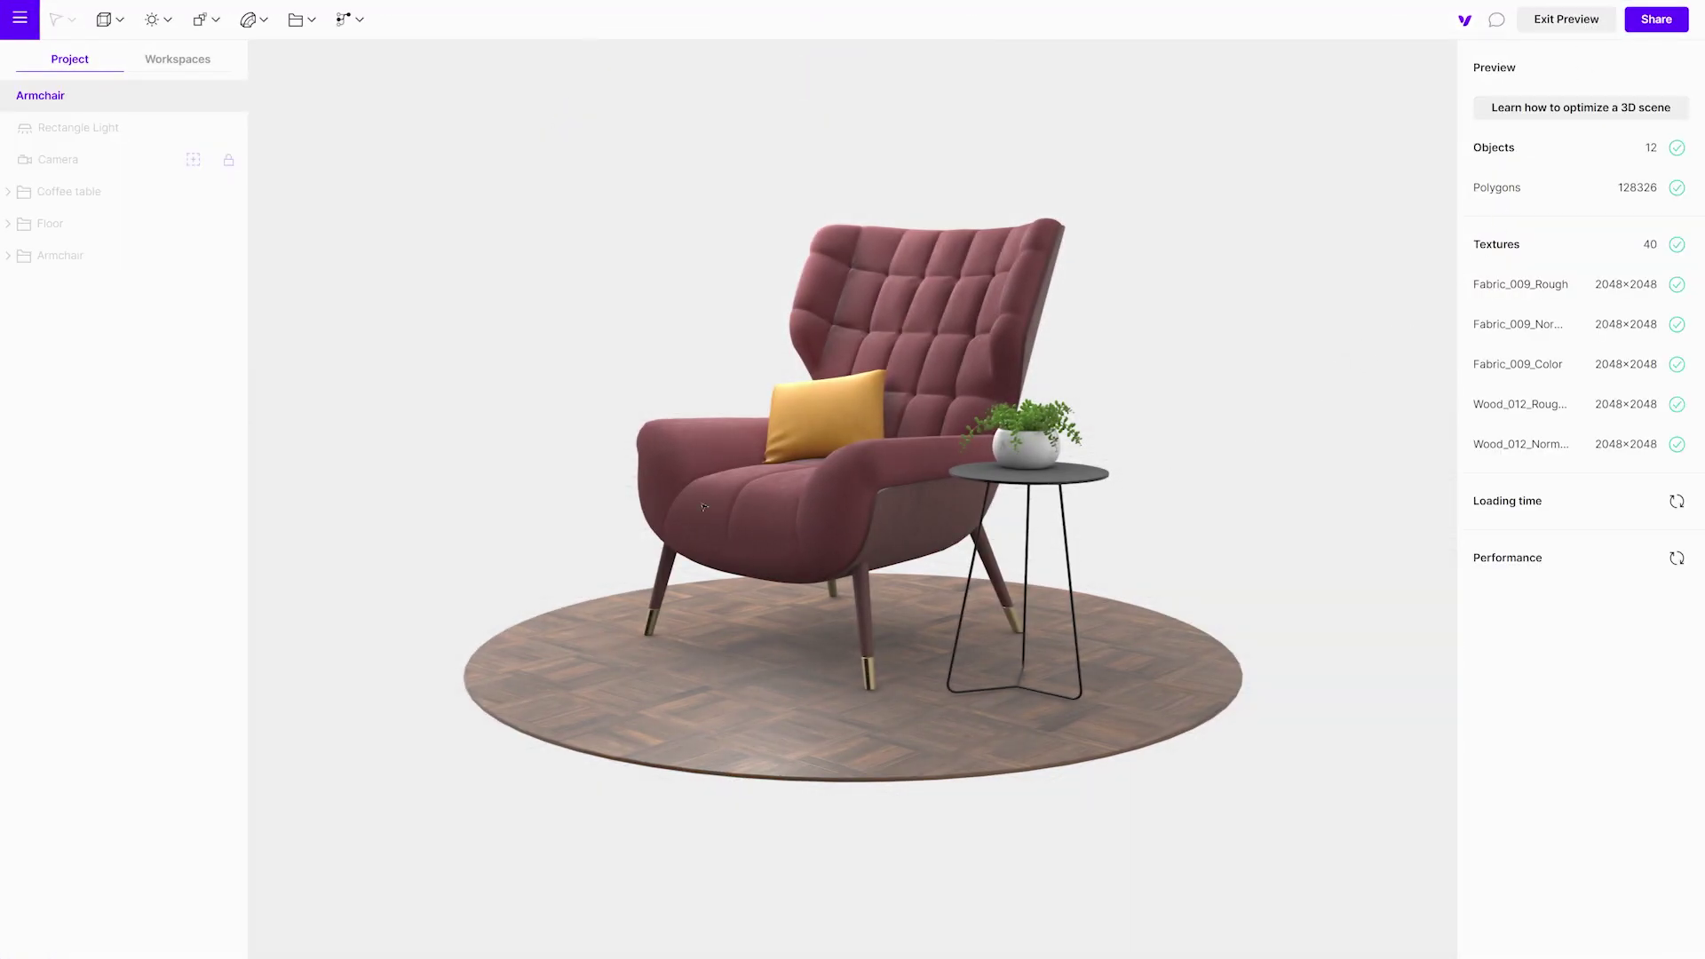
drag(690, 505, 983, 556)
scroll(983, 557, up, 10)
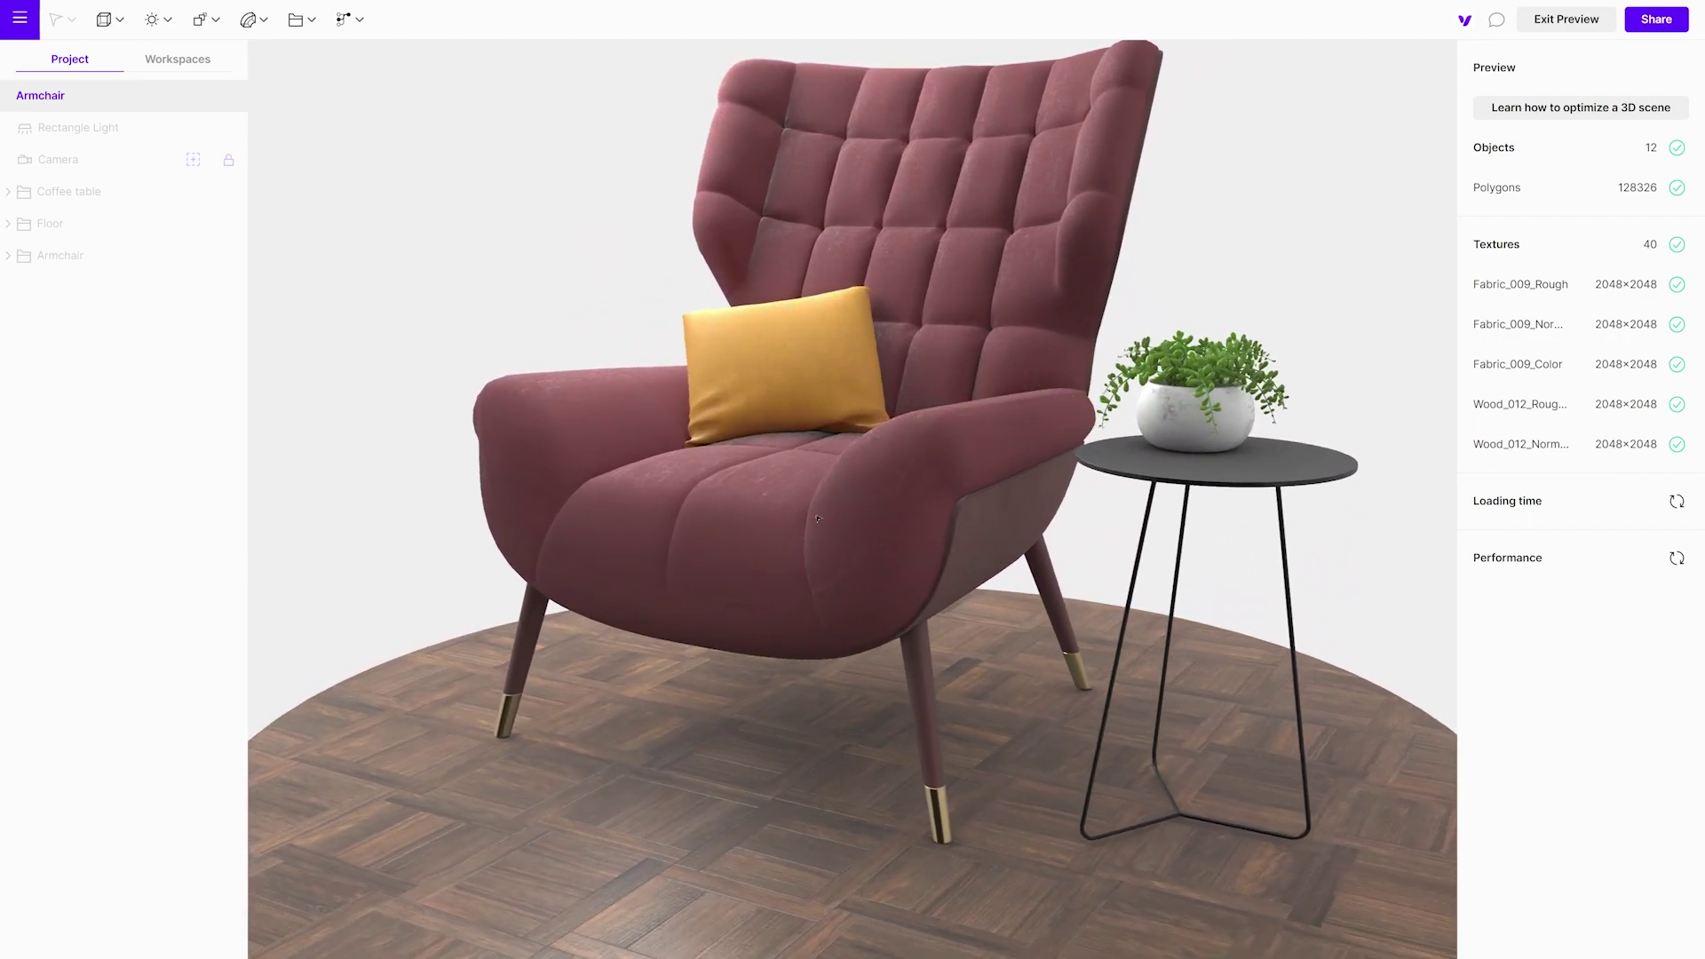
drag(824, 519, 693, 508)
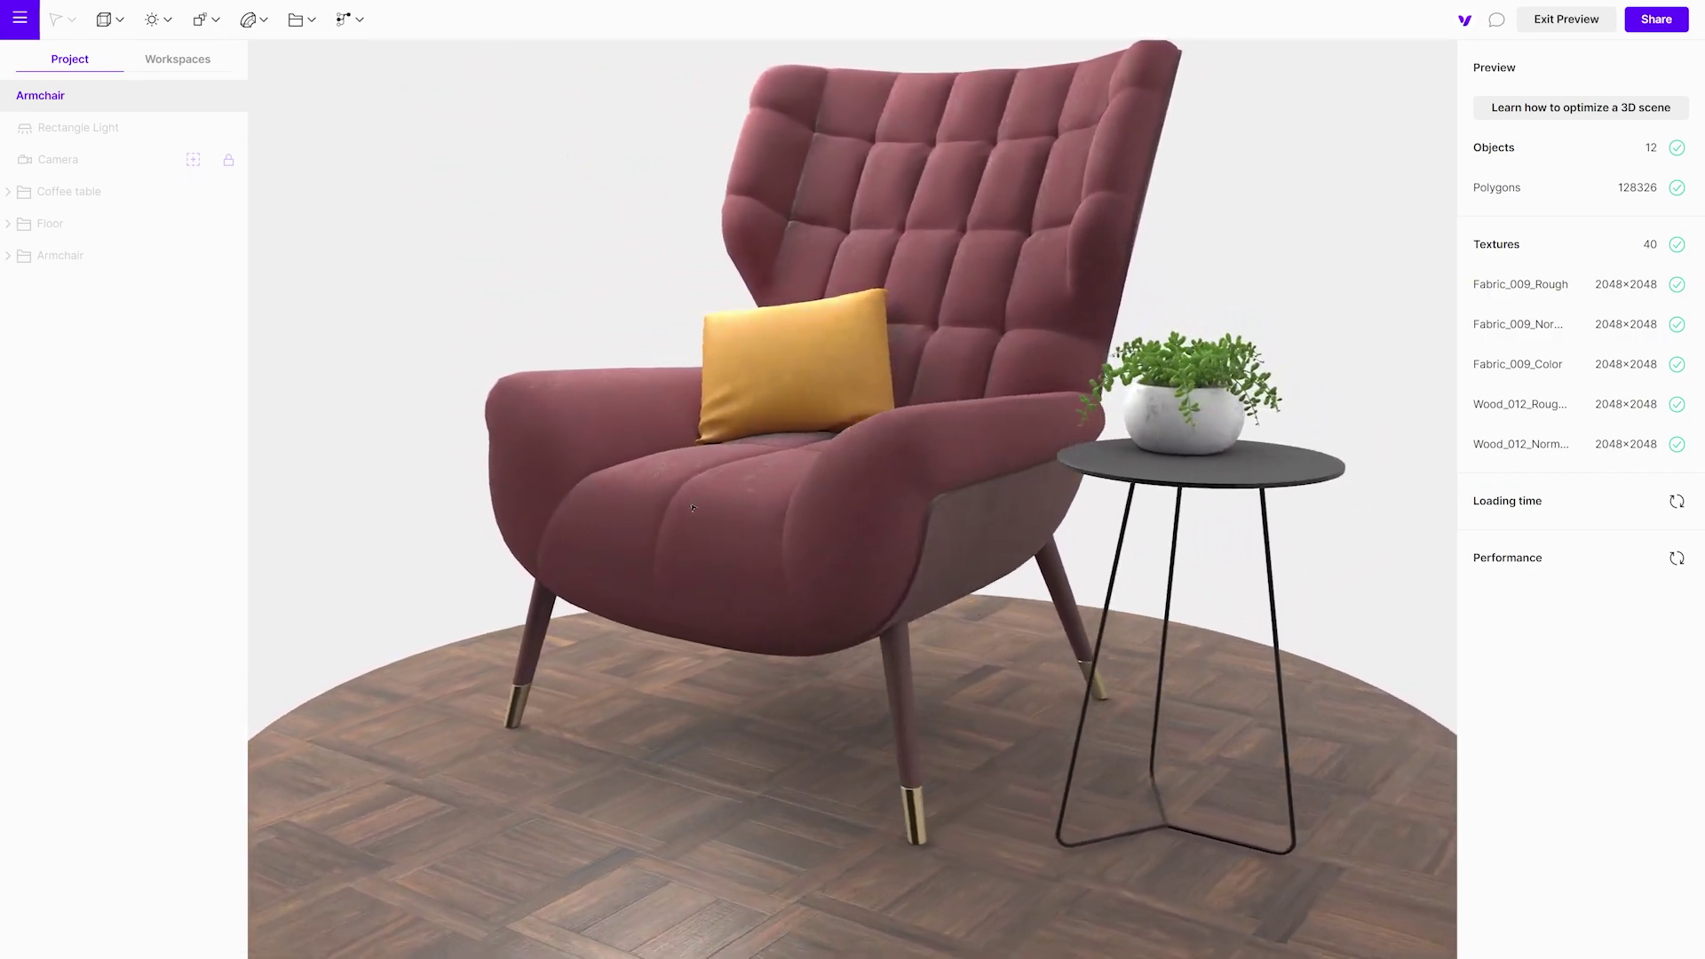
click(1566, 20)
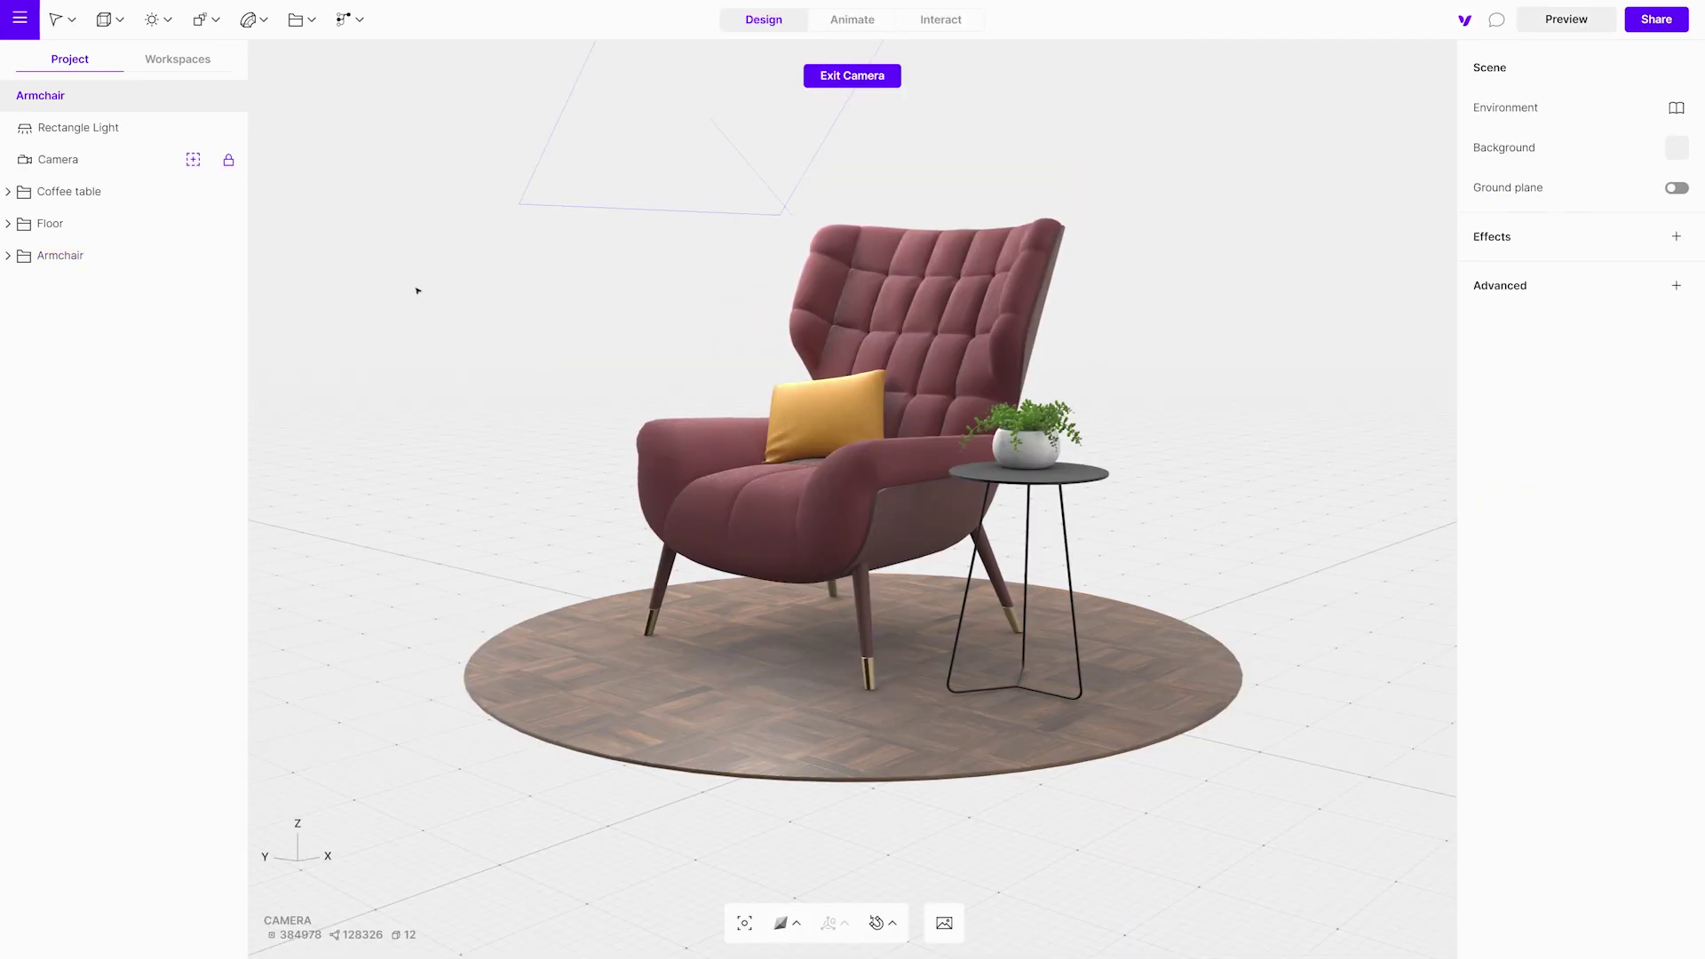
click(133, 191)
shift+click(150, 254)
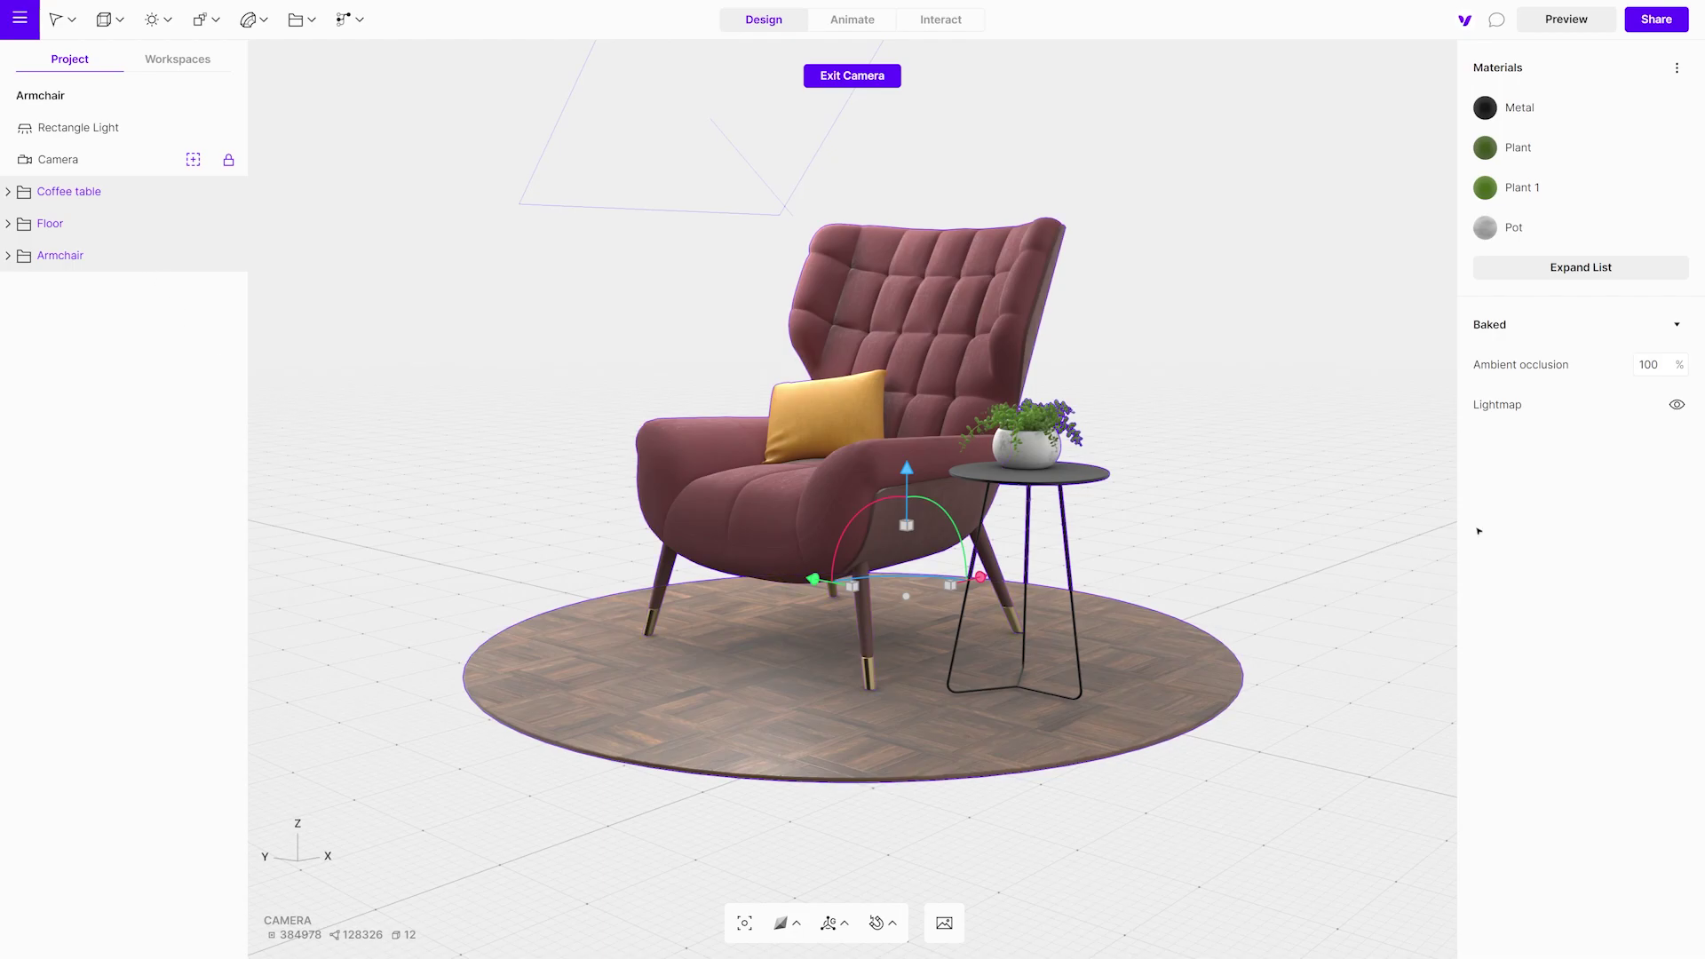
click(1676, 407)
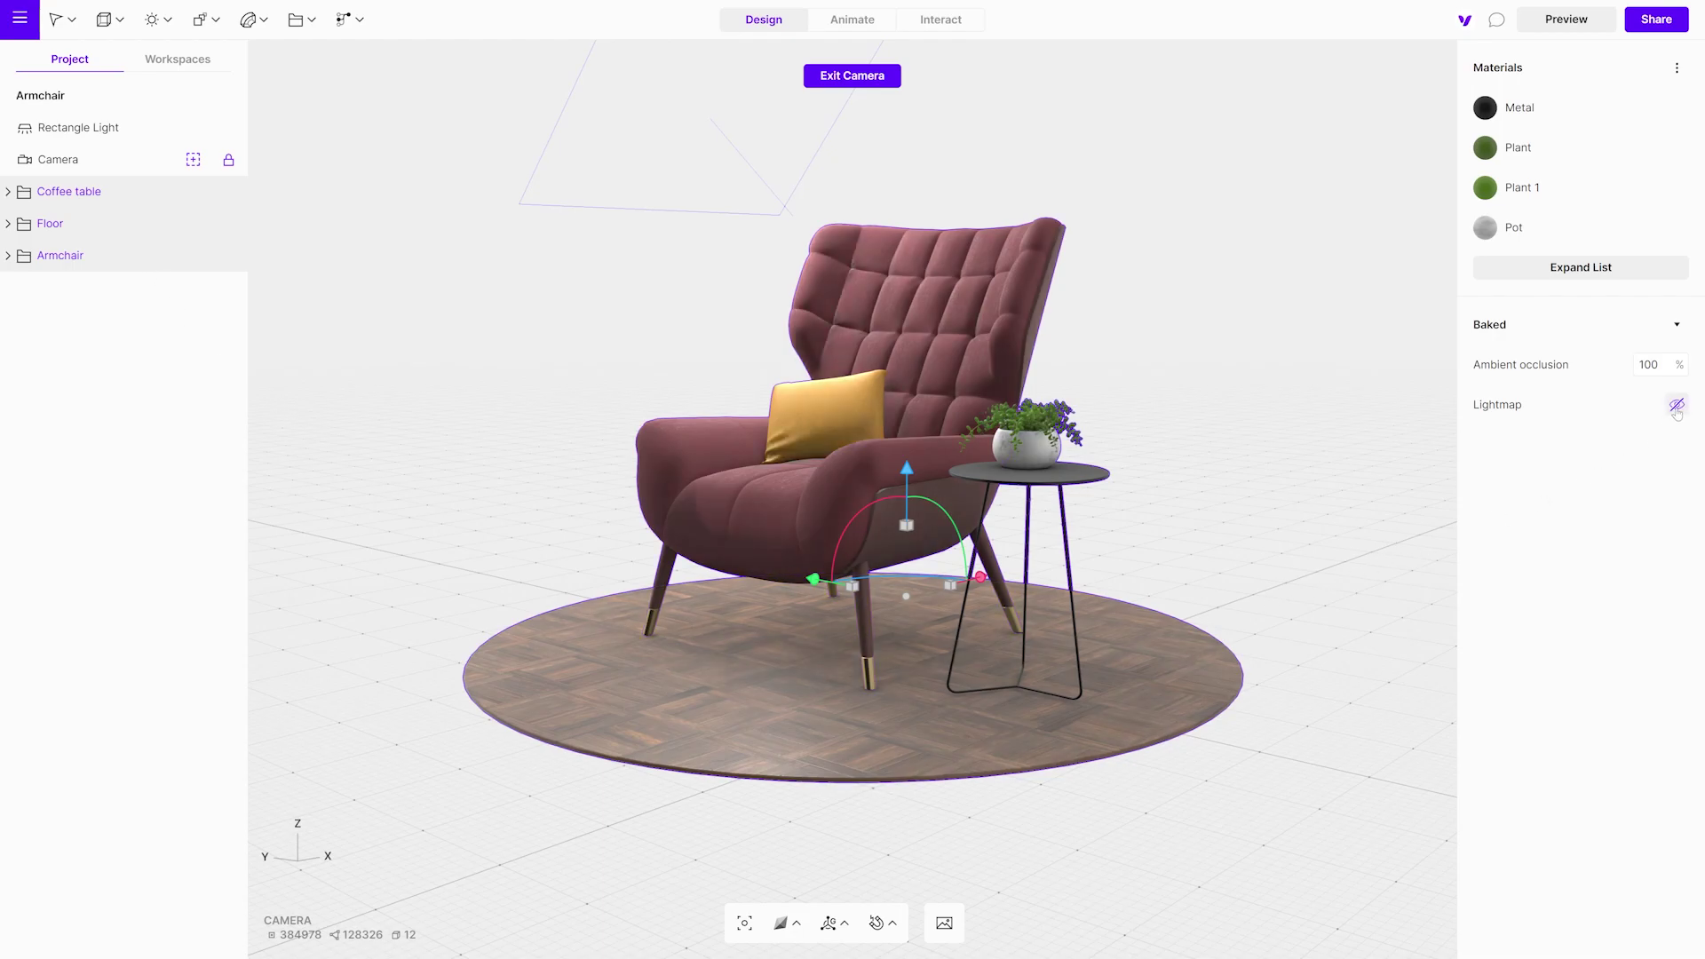
click(1676, 406)
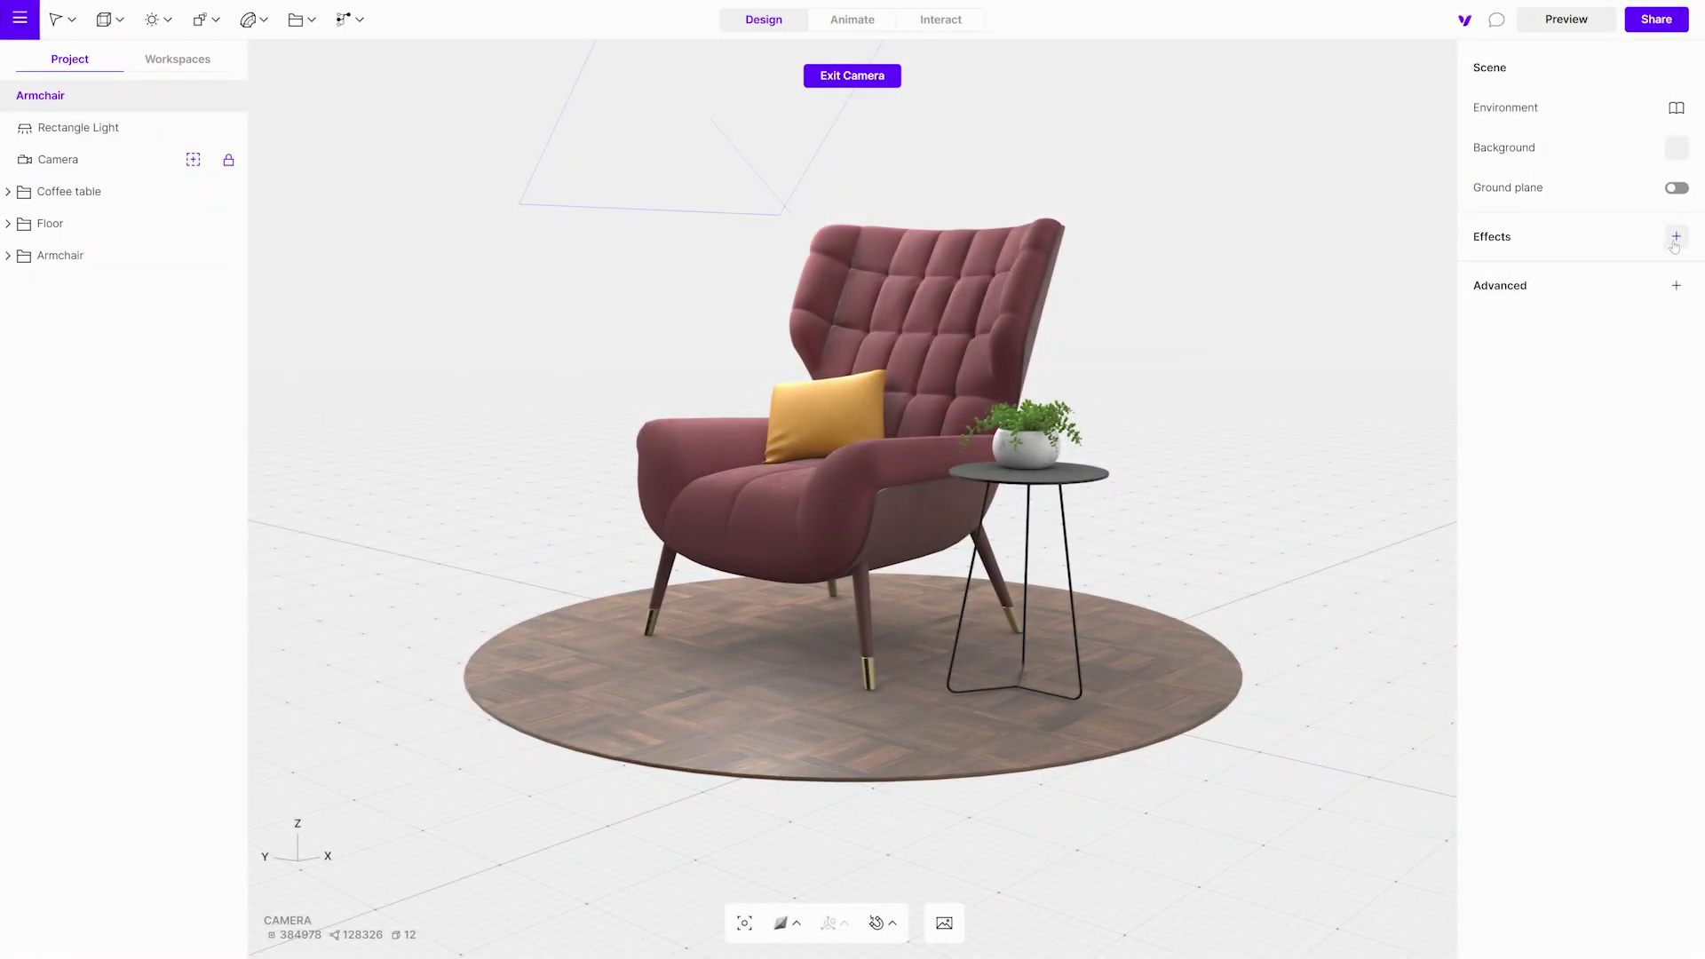
Add an Adjustments effect and set its saturation to about 53%
click(1676, 238)
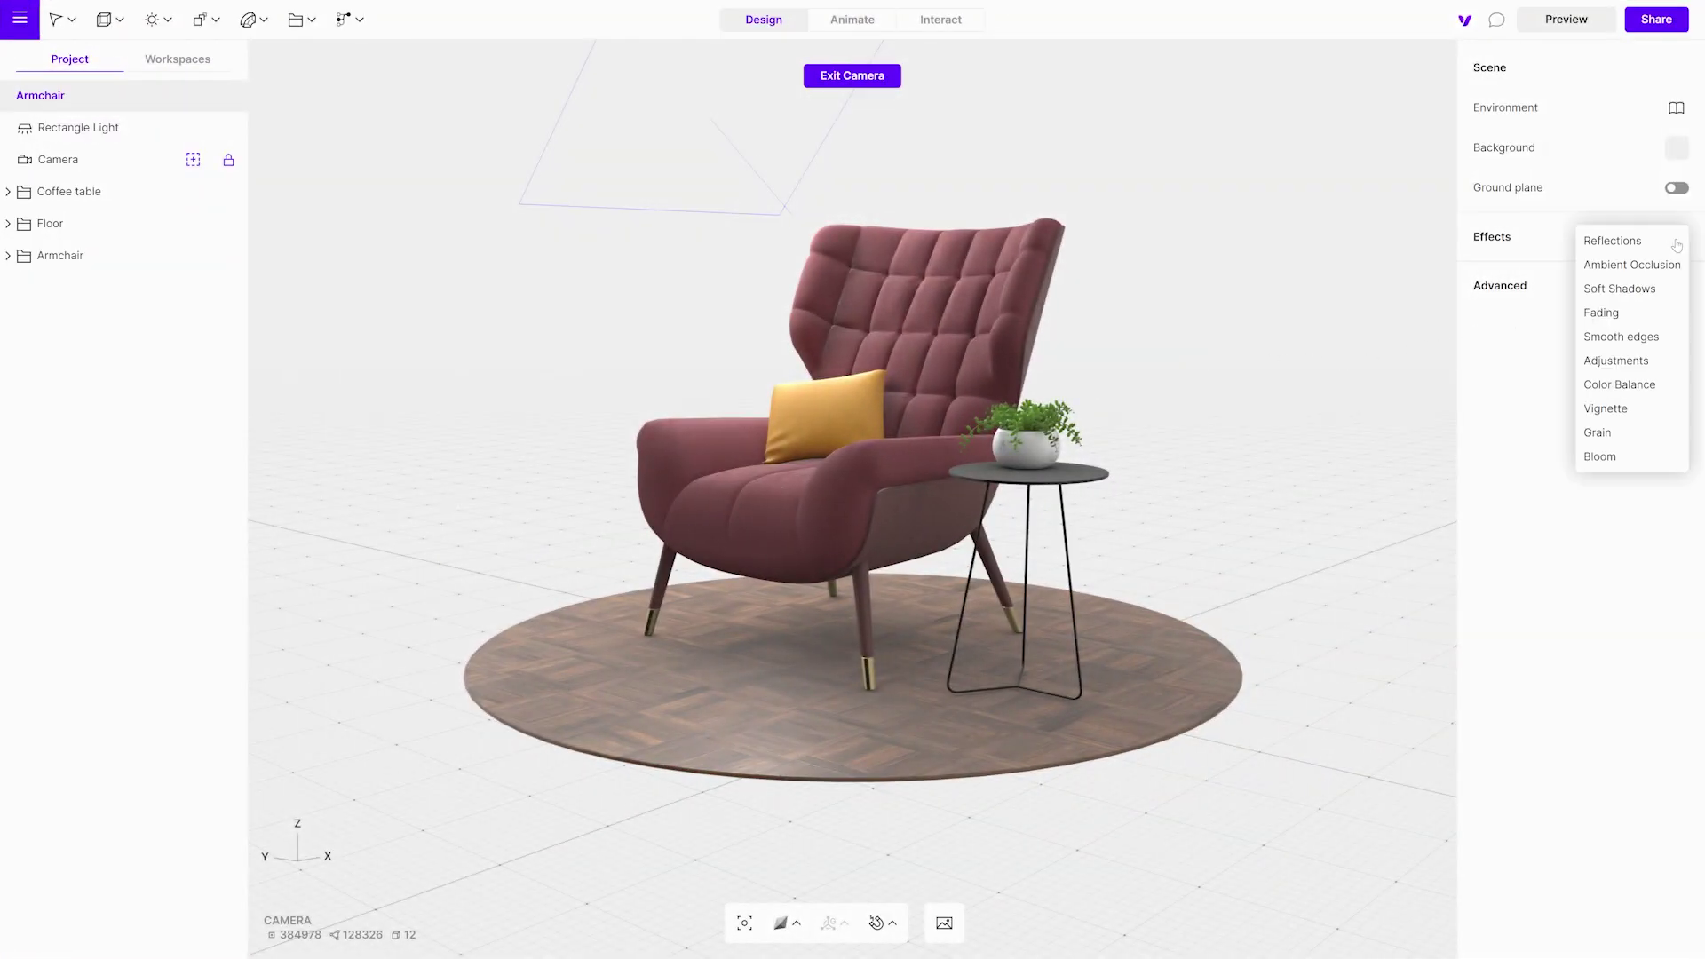
click(1621, 363)
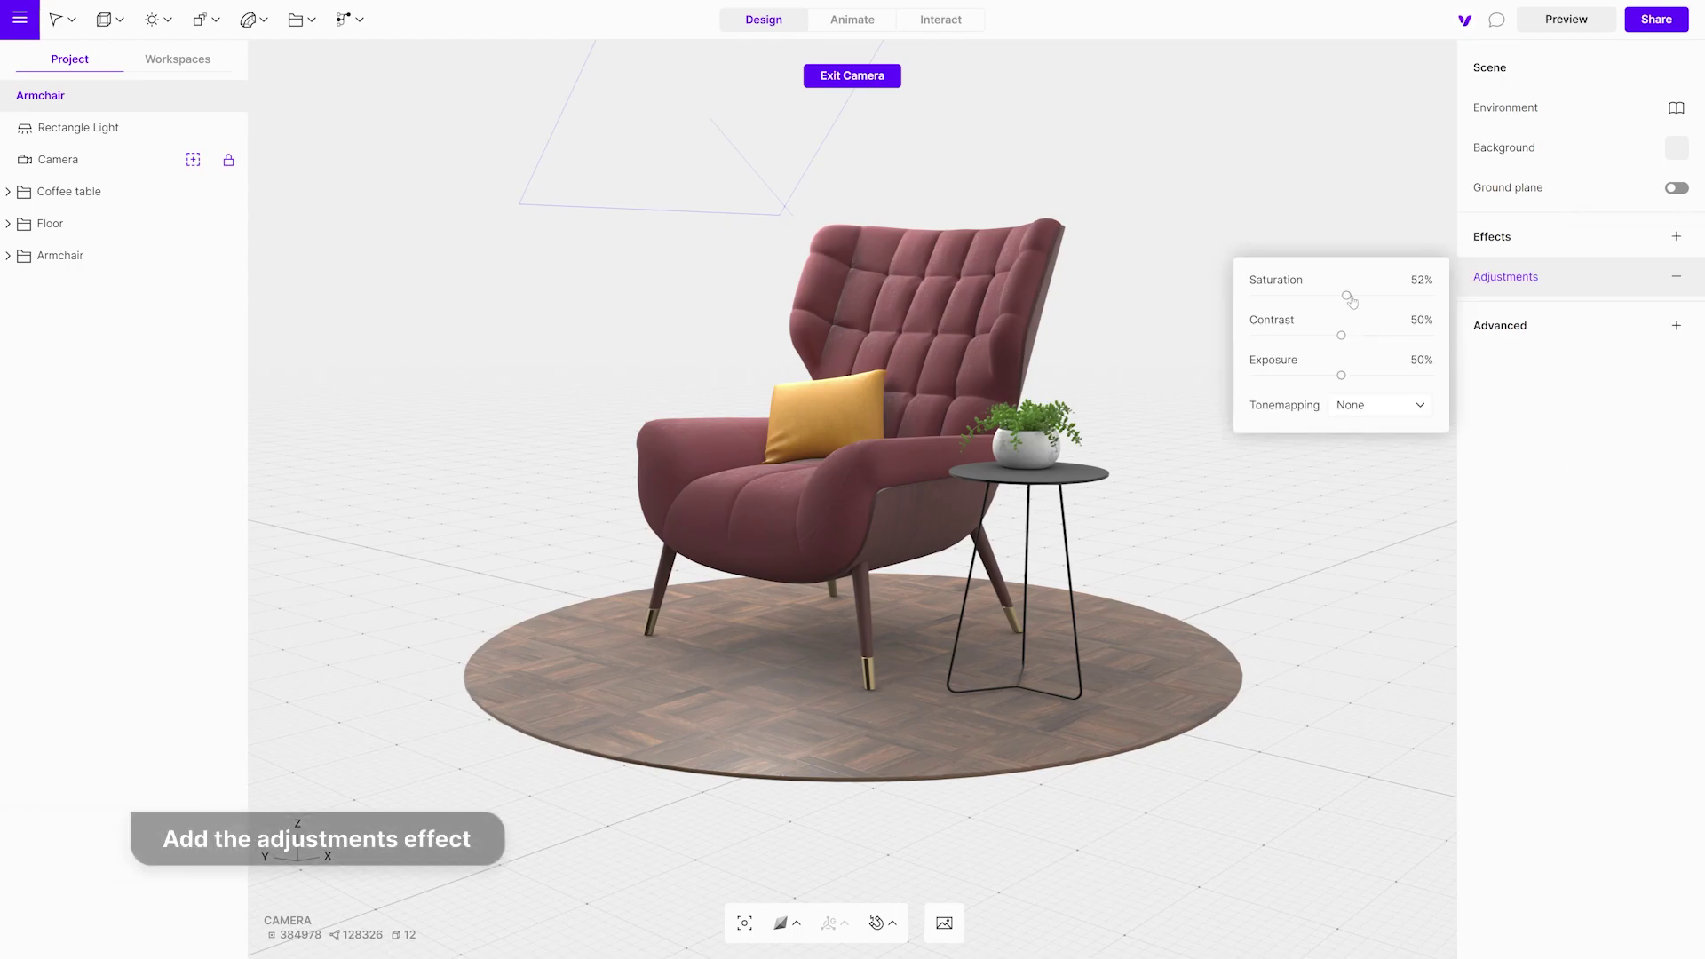
drag(1375, 305, 1340, 380)
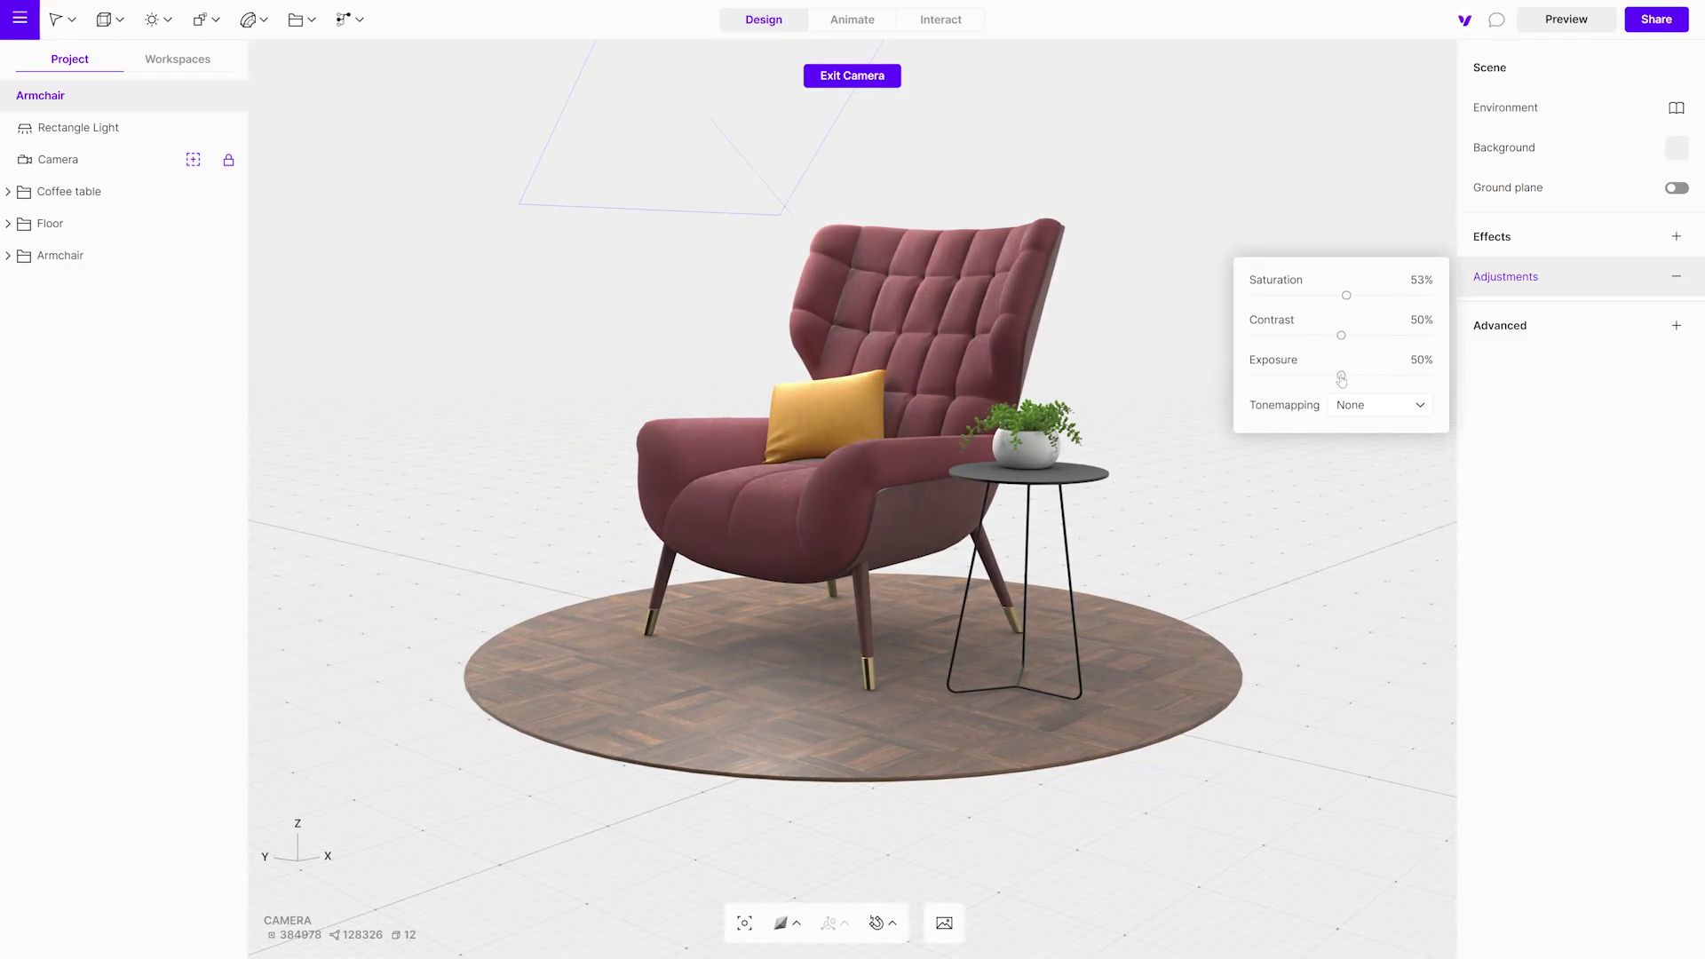
Apply ACES tonemapping, comparing it against Reinhard and Filmic
click(1419, 406)
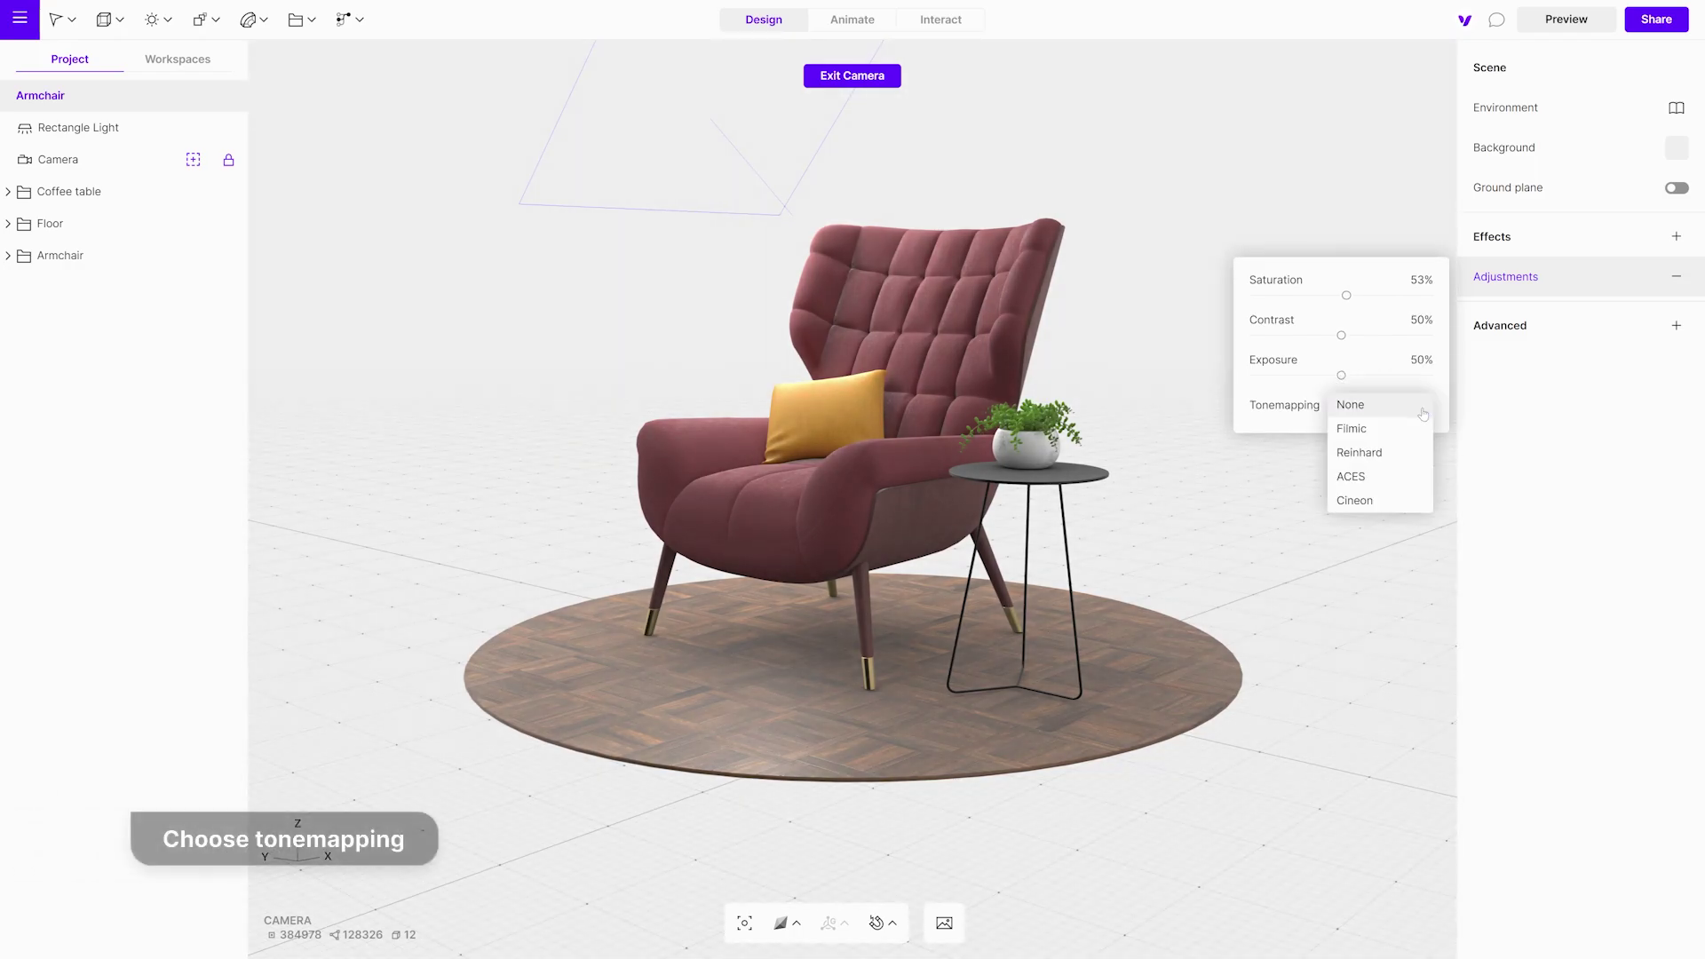
click(1368, 477)
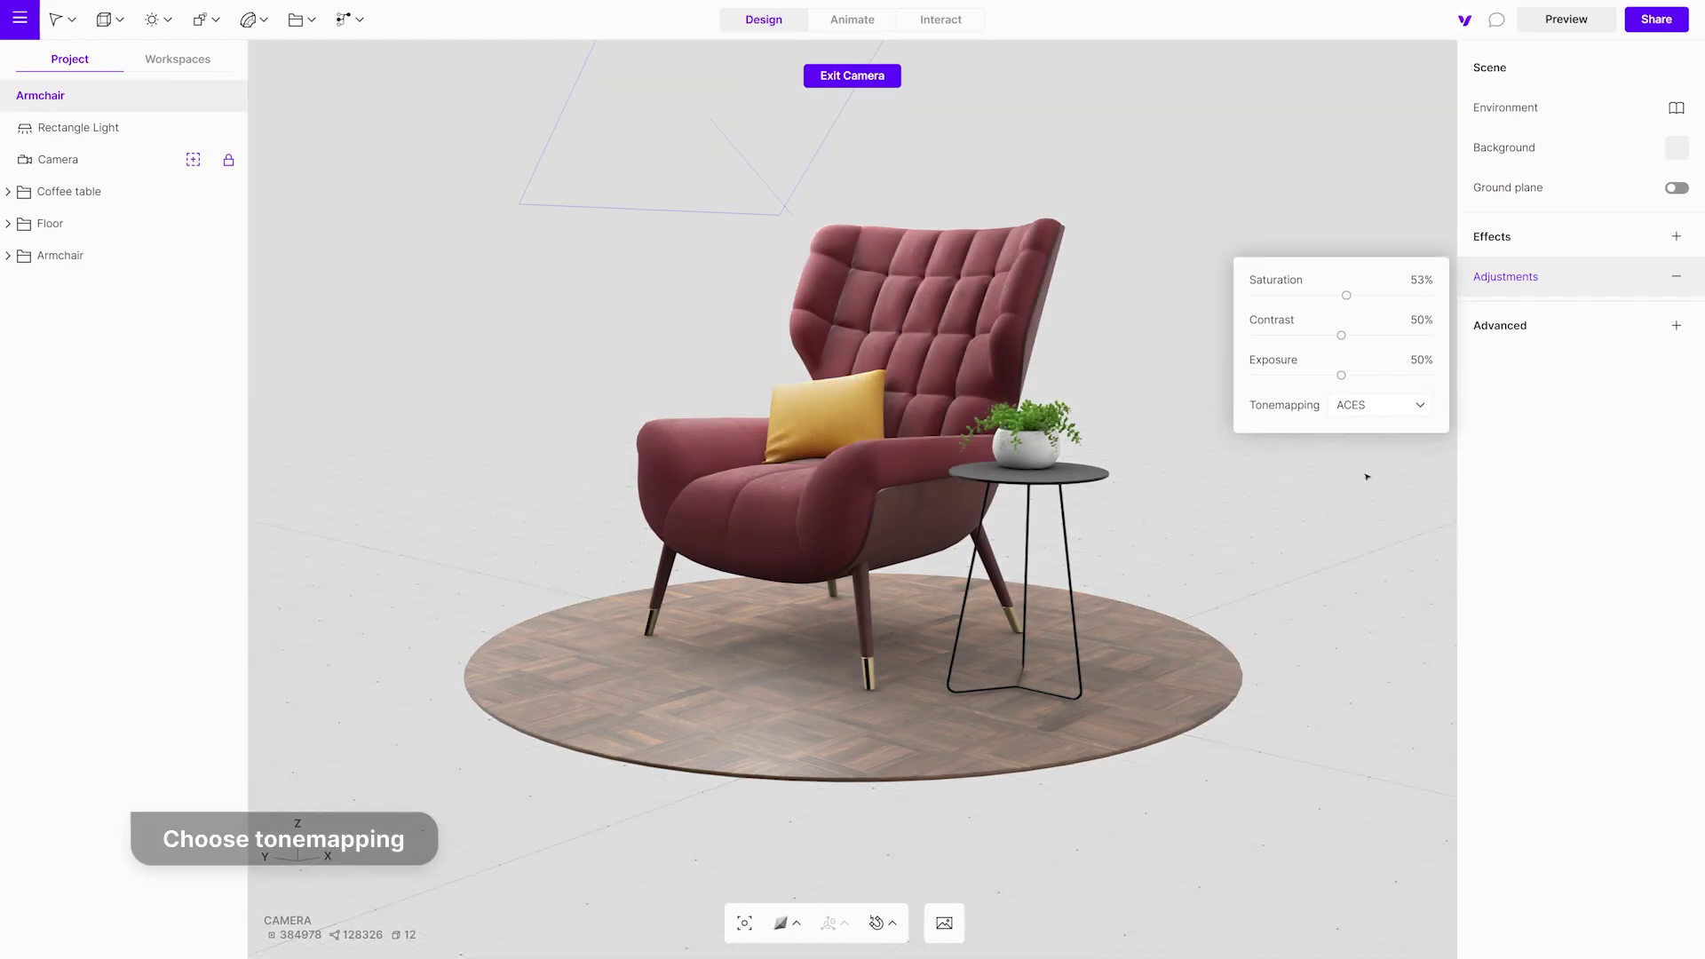
click(1420, 413)
click(1402, 387)
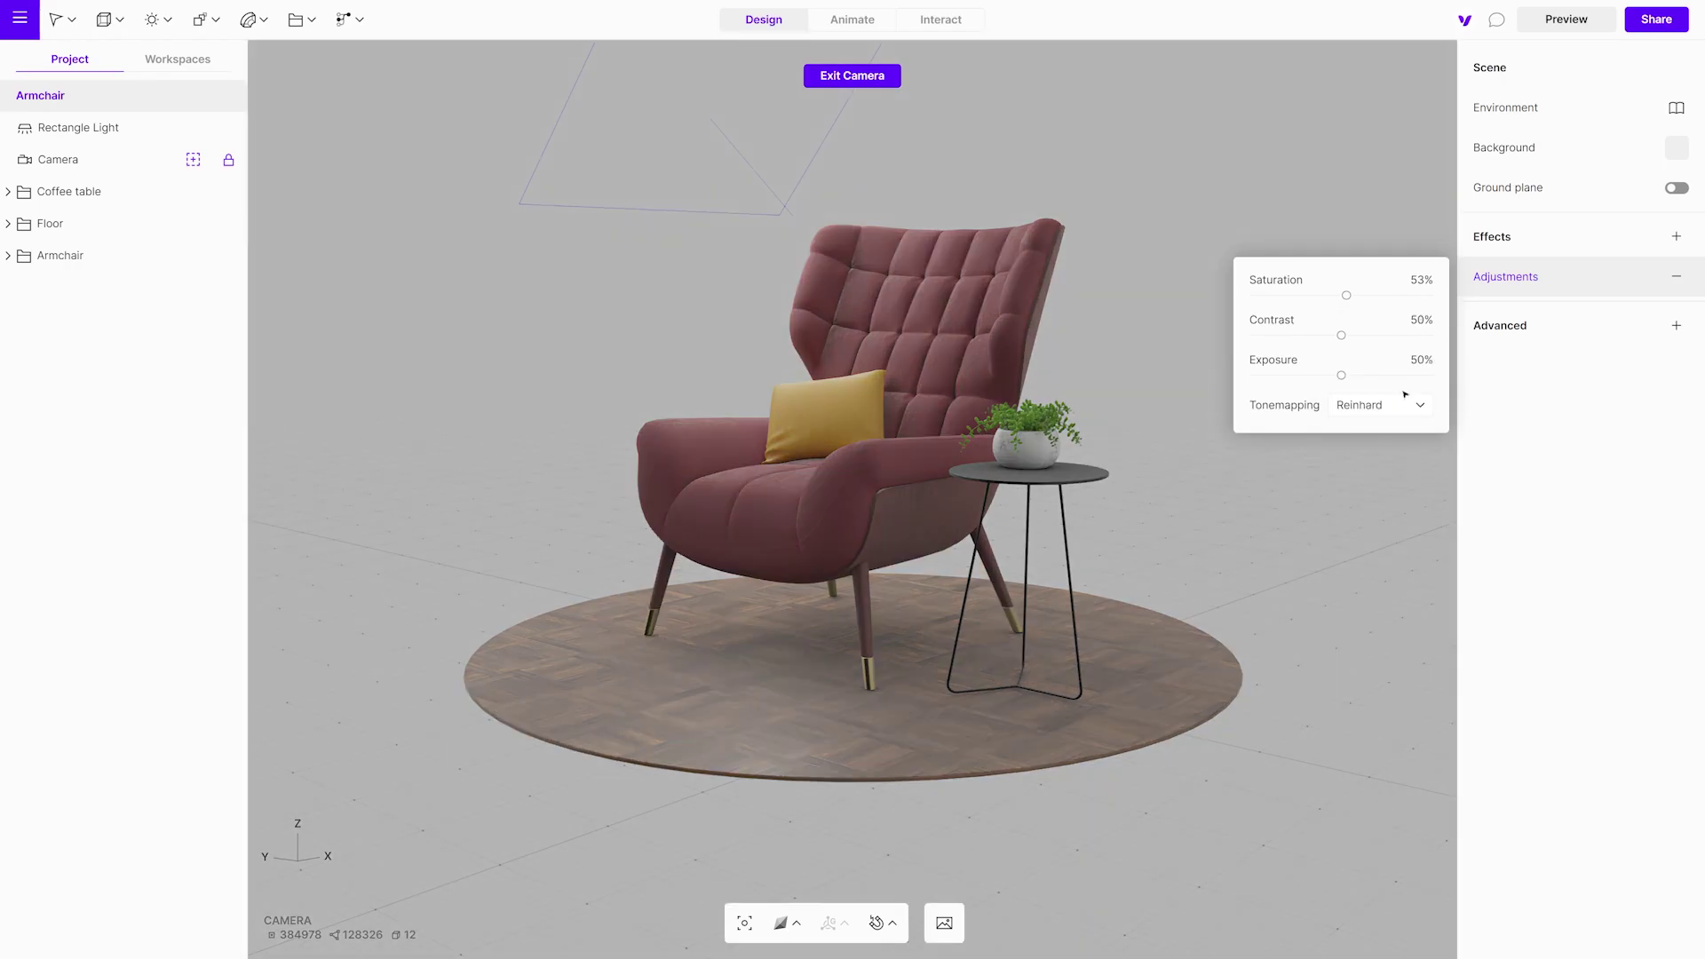
click(1406, 401)
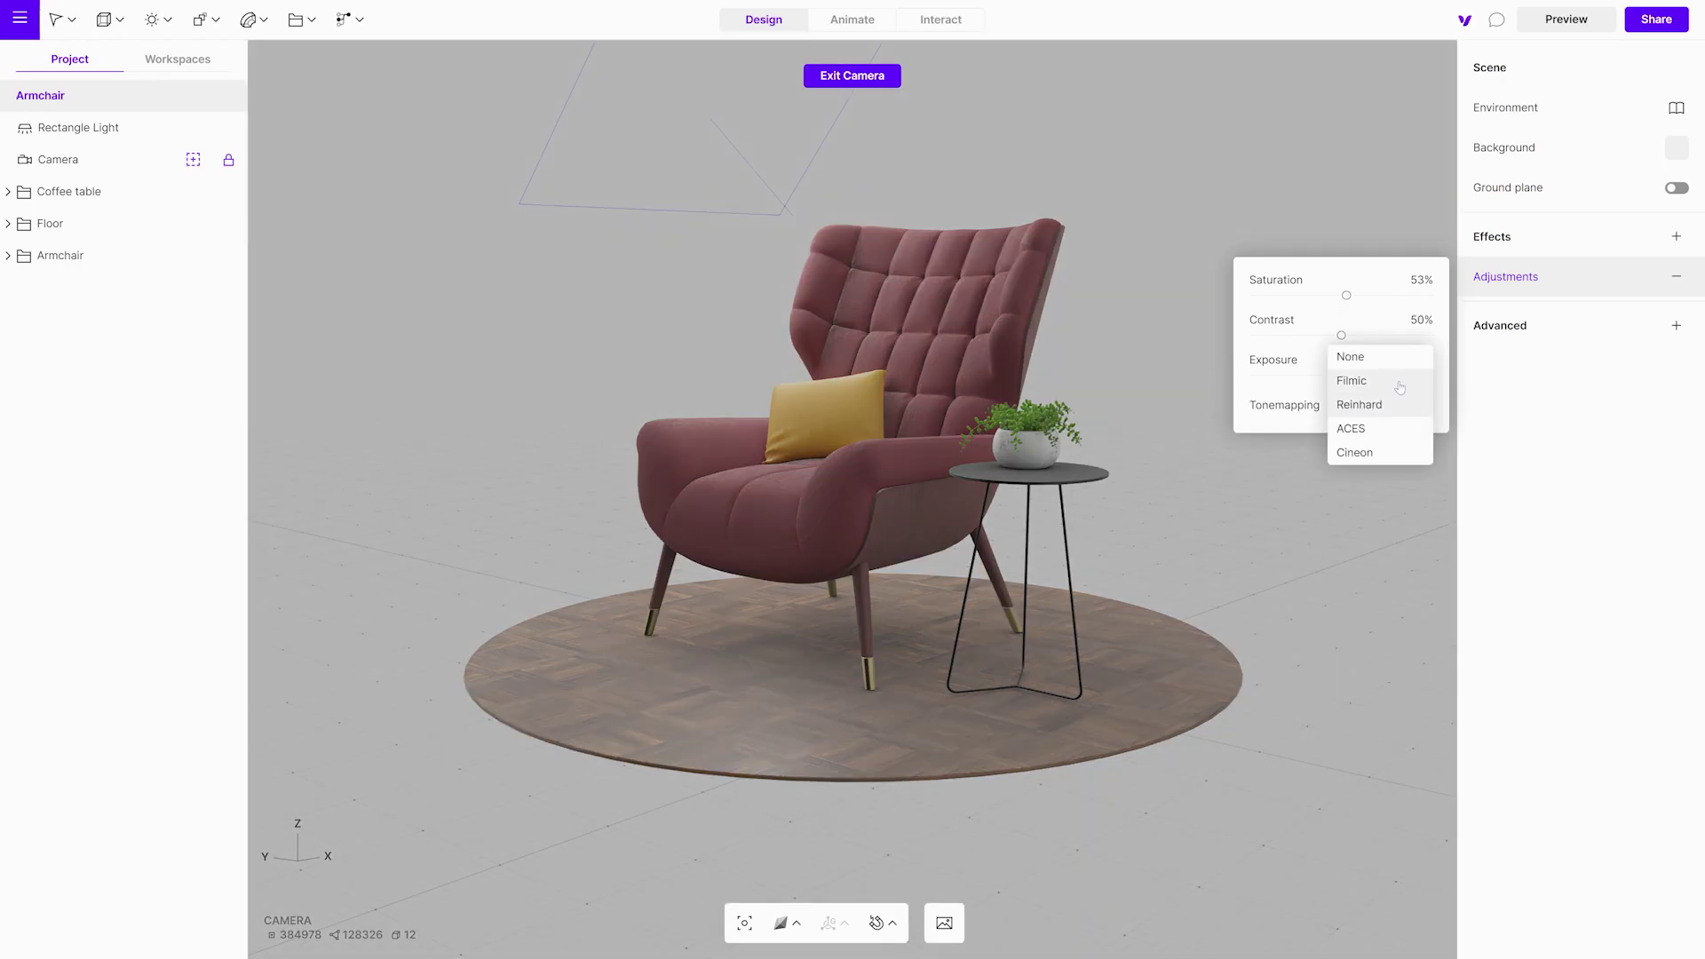
click(1400, 385)
click(1416, 410)
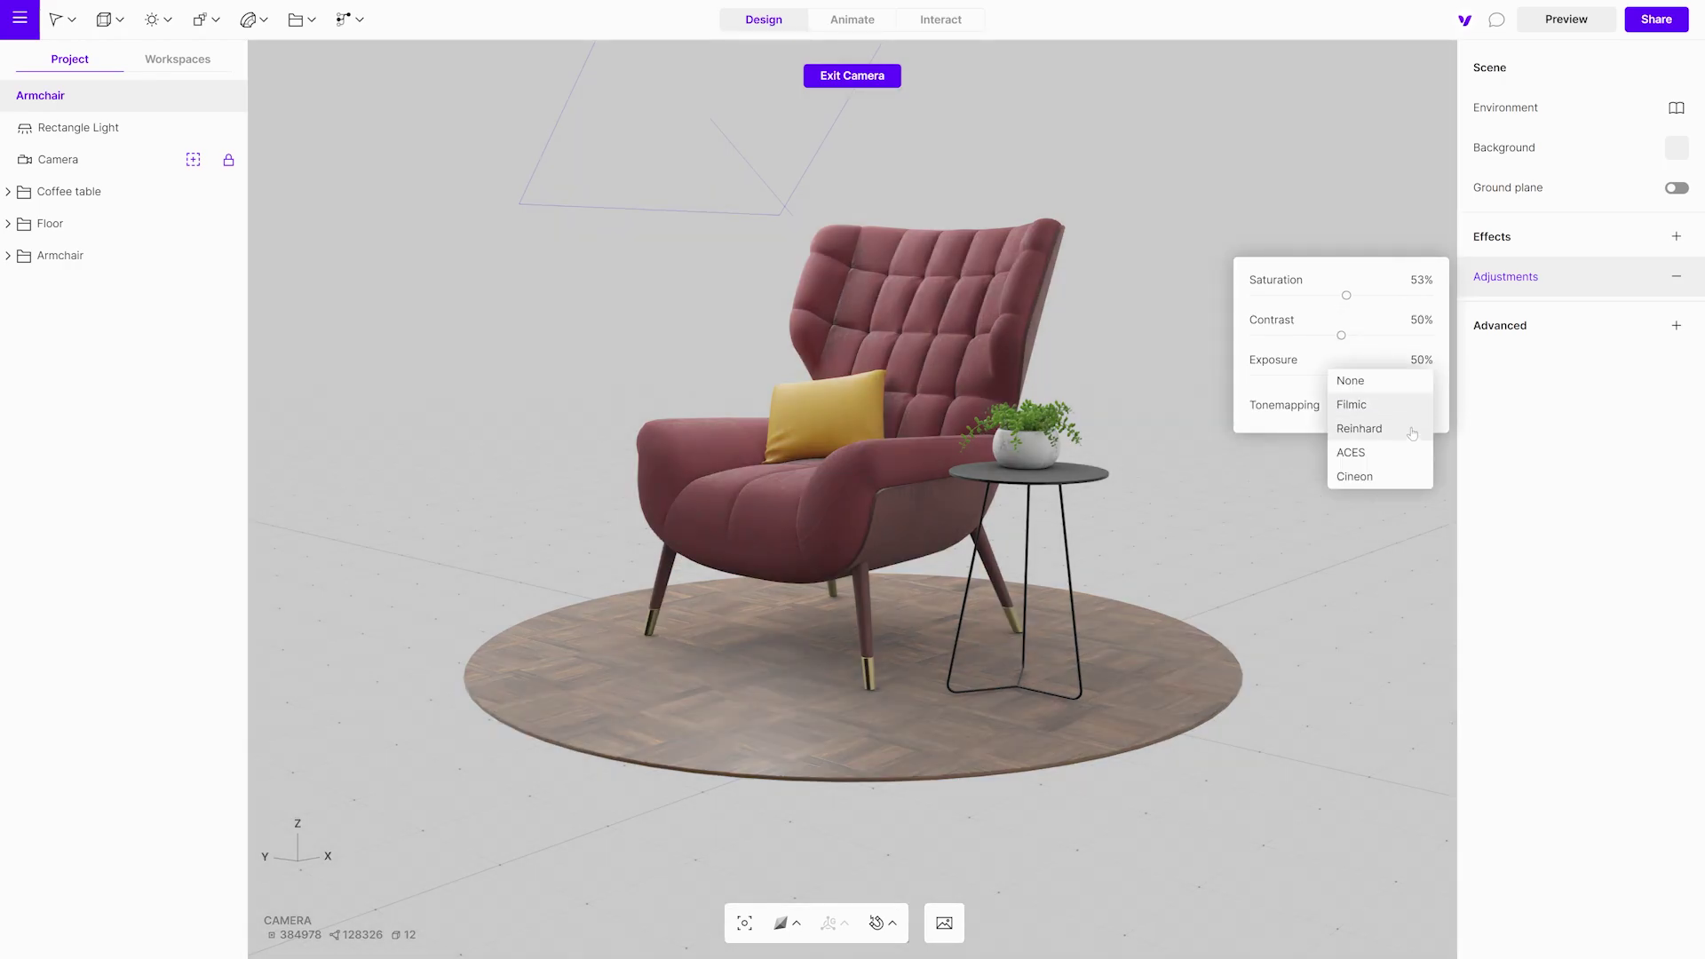
Keep ACES tonemapping and add a Reflections effect with 1 realtime and 4 steady samples
click(1367, 455)
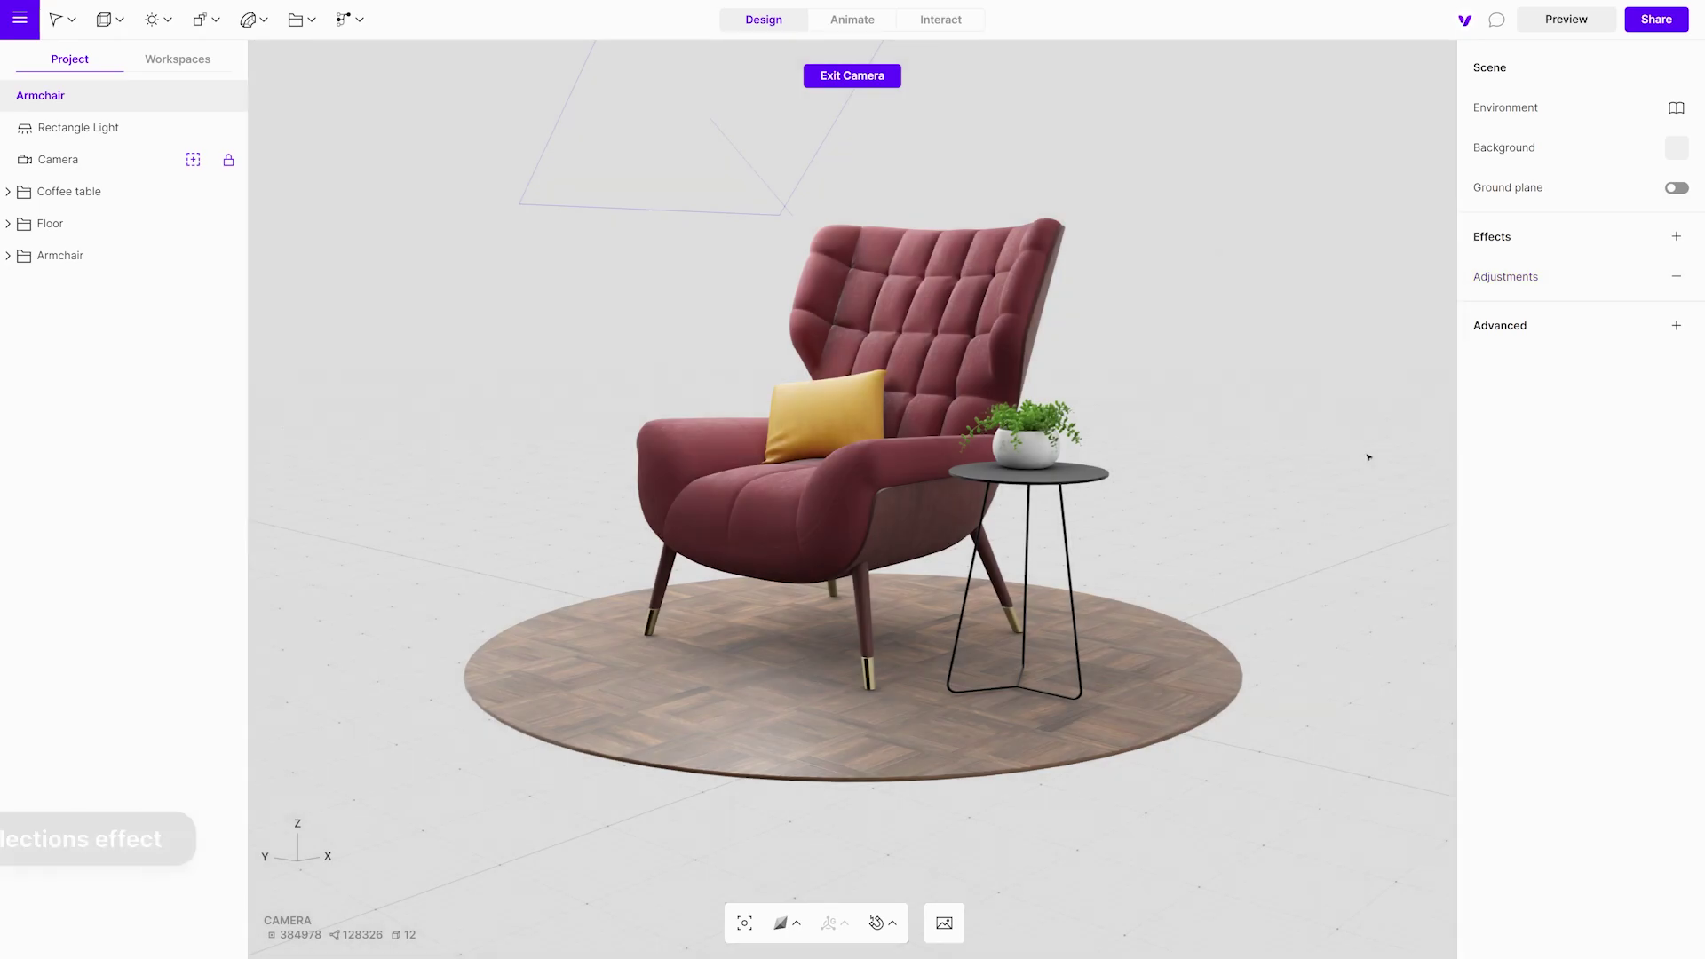
click(1675, 237)
click(1612, 241)
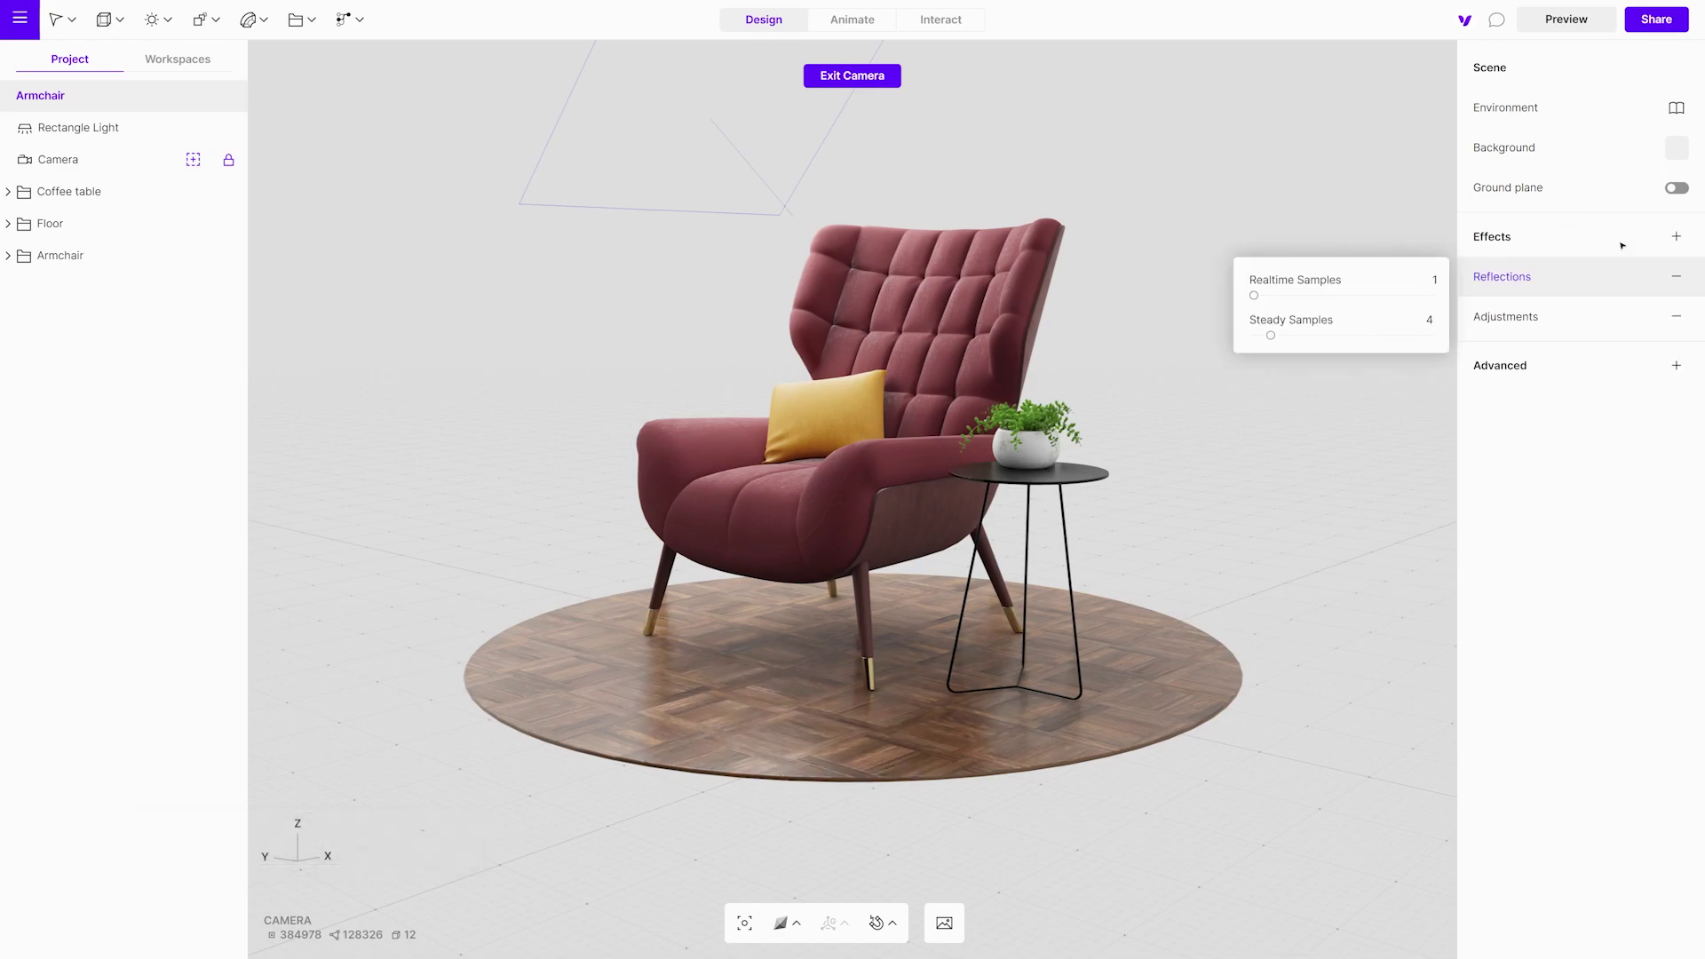